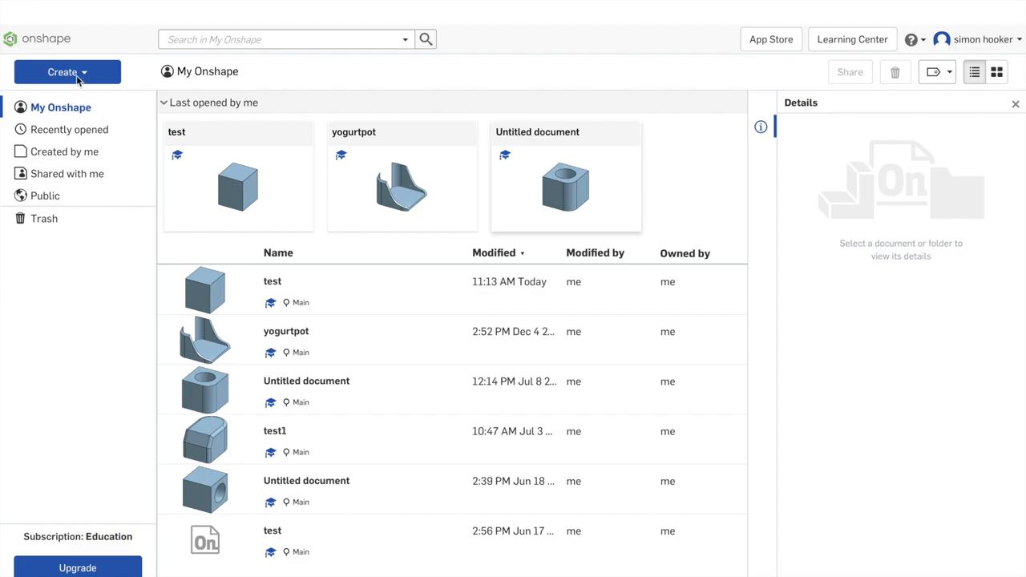
Create a new document named Container.
{"action": "left_click", "coordinate": [77, 77]}
{"action": "left_click", "coordinate": [85, 75]}
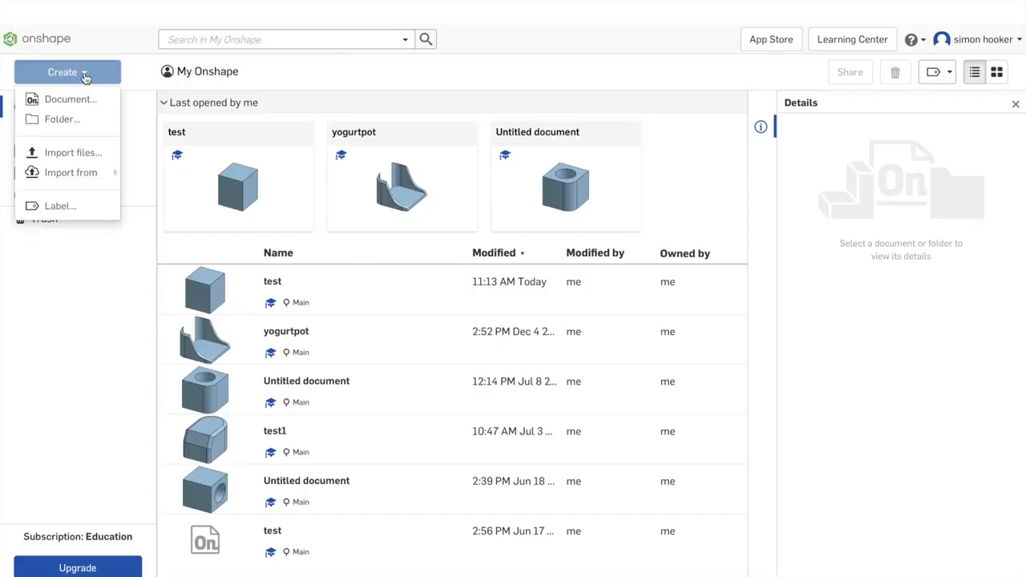
{"action": "left_click", "coordinate": [73, 99]}
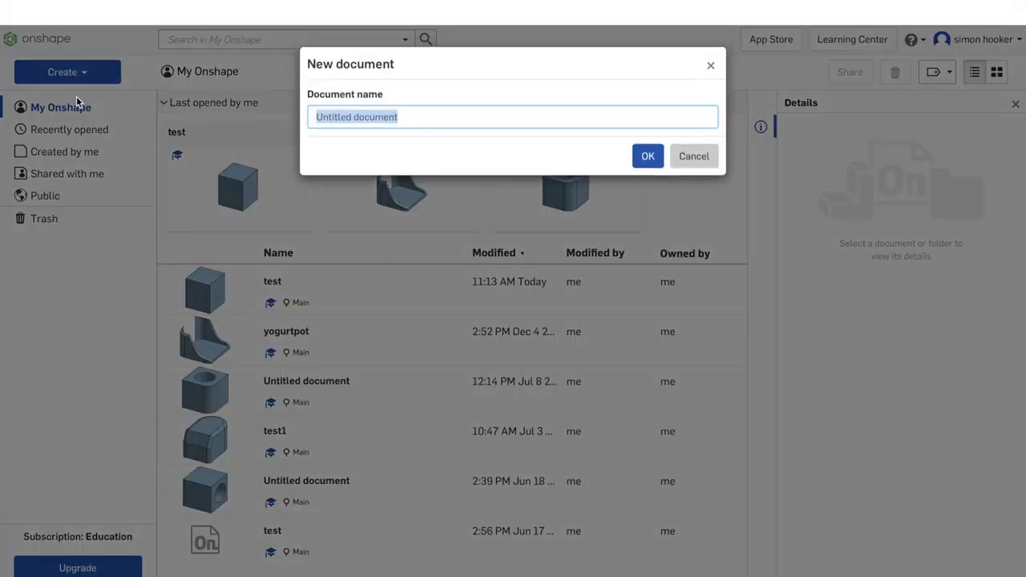
{"action": "type", "text": "Container"}
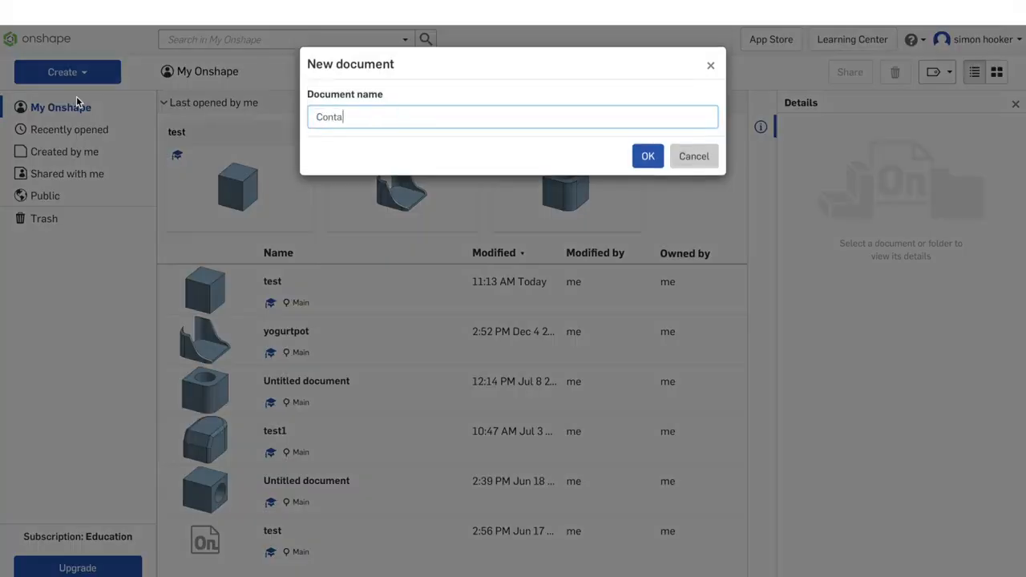
{"action": "left_click", "coordinate": [646, 157]}
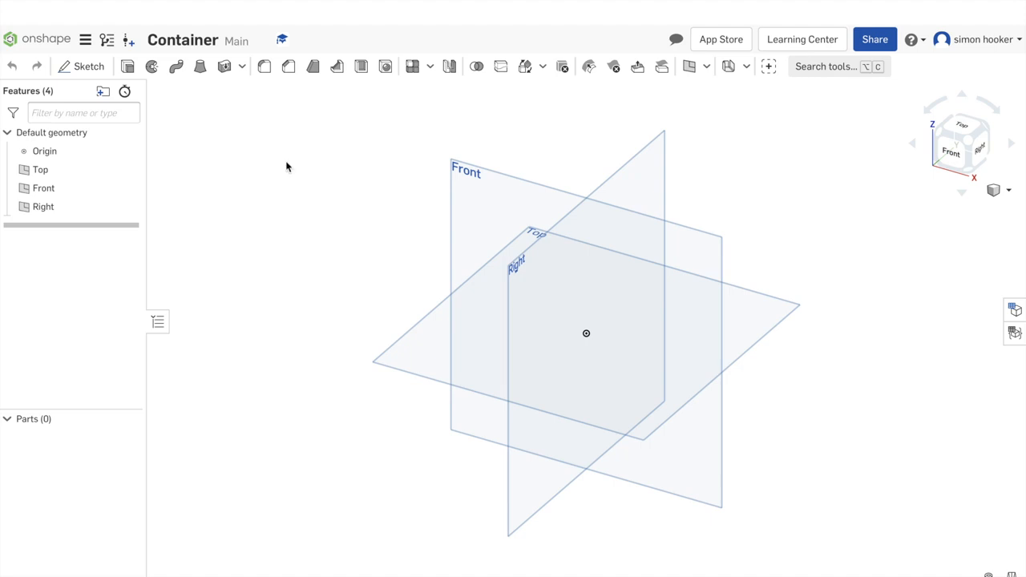
On the Top plane, sketch a center point rectangle about 114 mm wide and 61 mm high, centred on the origin.
{"action": "left_click", "coordinate": [87, 69]}
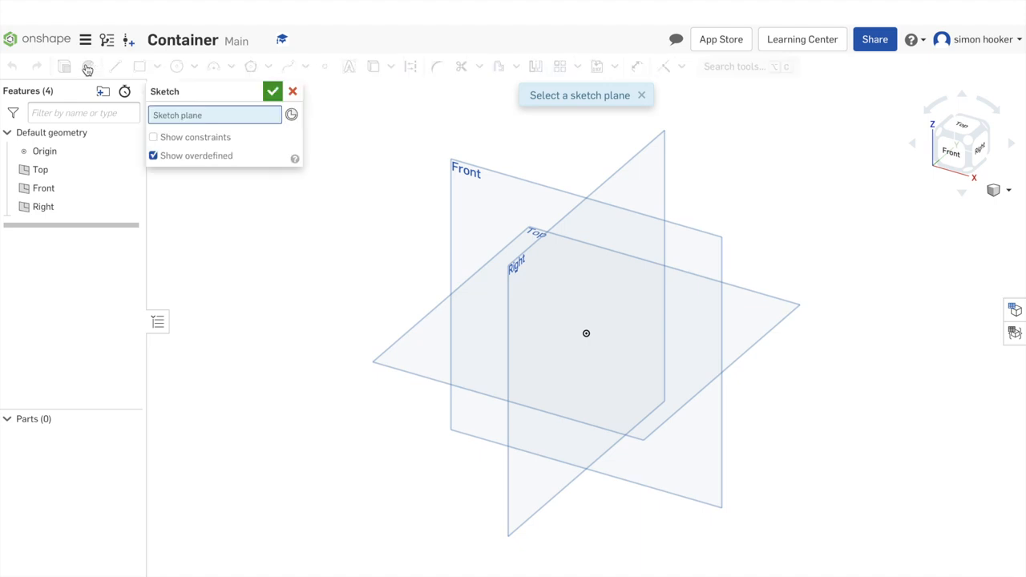
{"action": "left_click", "coordinate": [417, 324]}
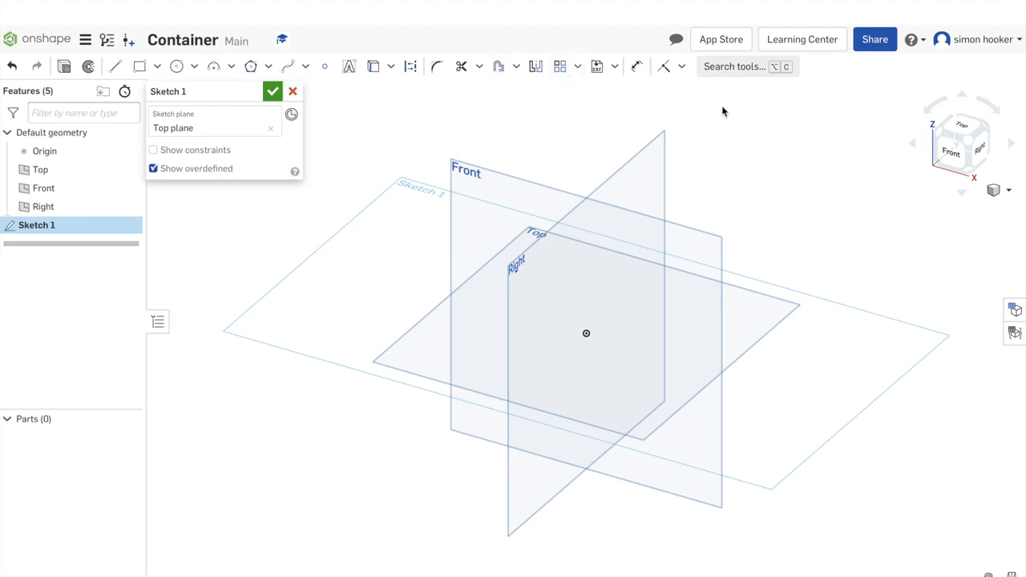
{"action": "left_click", "coordinate": [966, 132]}
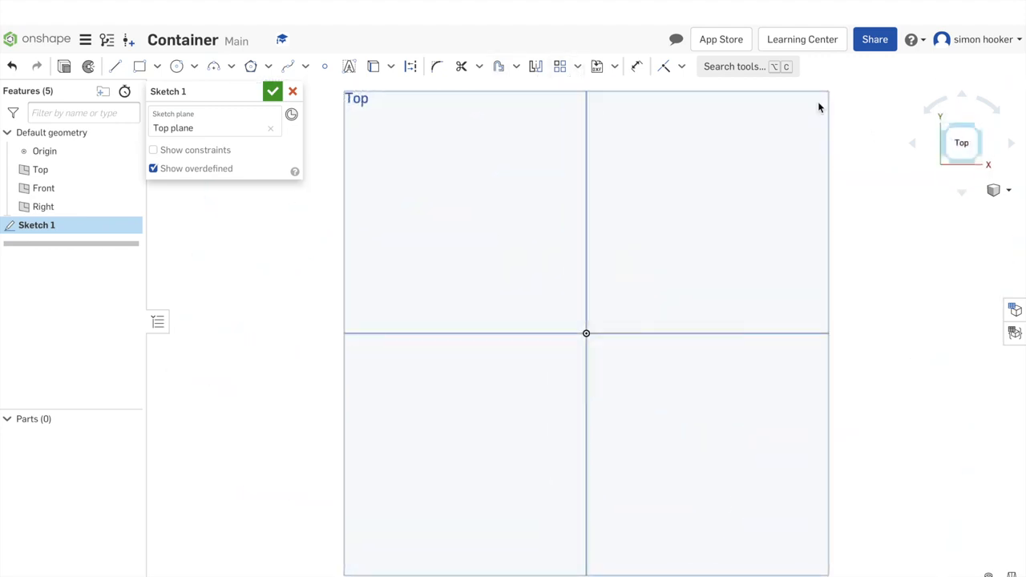
{"action": "left_click", "coordinate": [156, 69]}
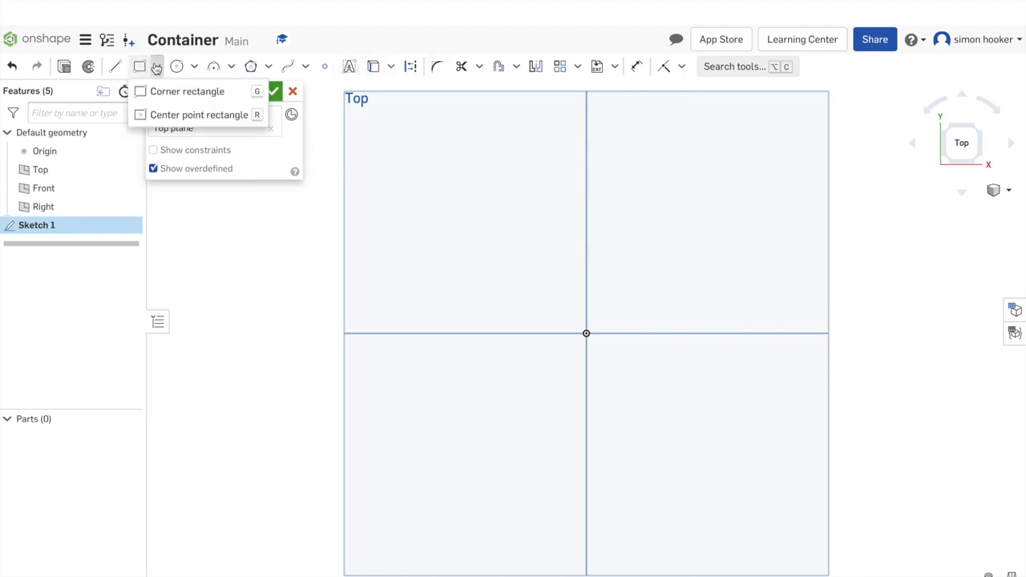
{"action": "left_click", "coordinate": [158, 116]}
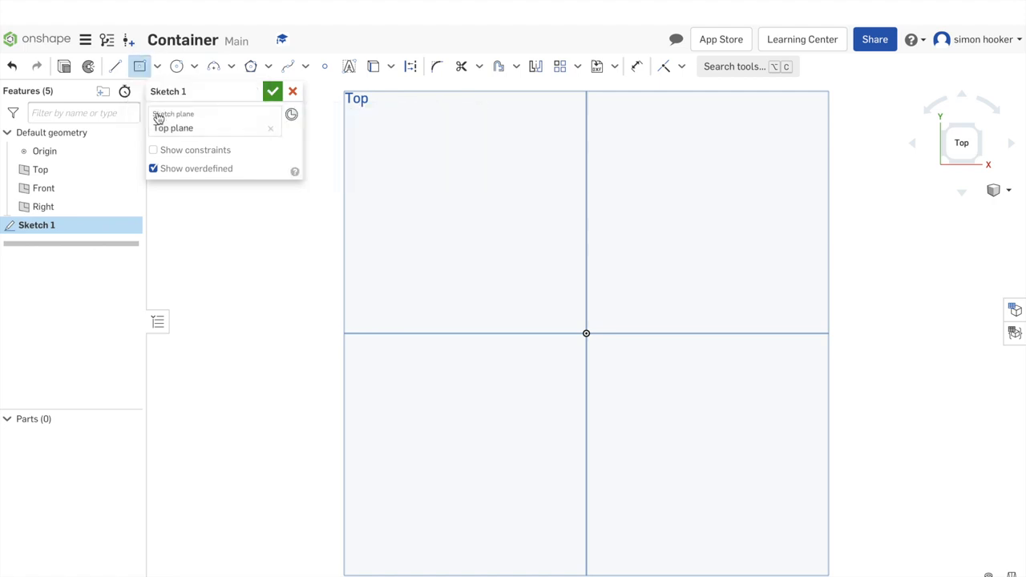
{"action": "left_click", "coordinate": [586, 333]}
{"action": "left_click", "coordinate": [610, 388]}
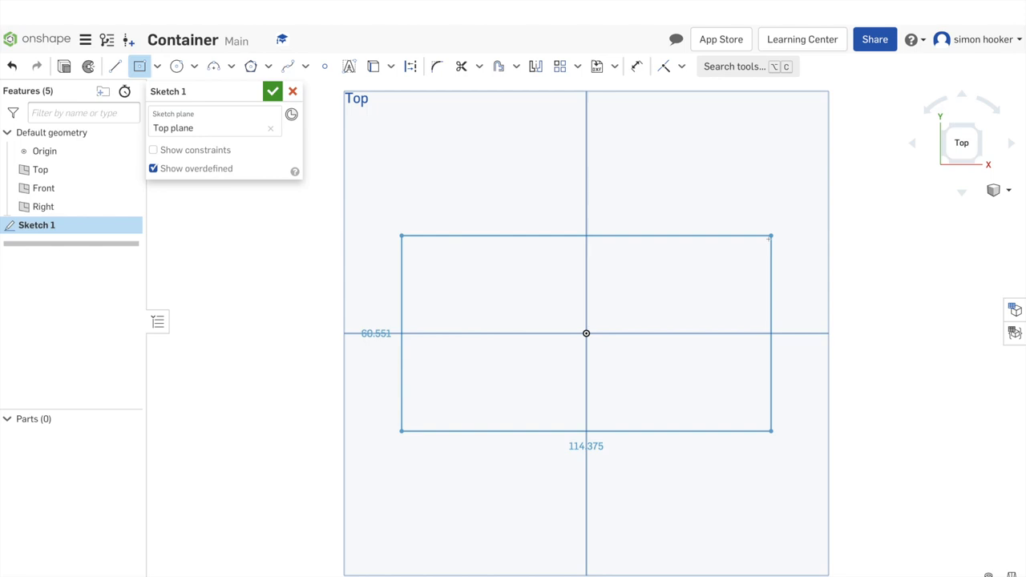
{"action": "left_click", "coordinate": [771, 237]}
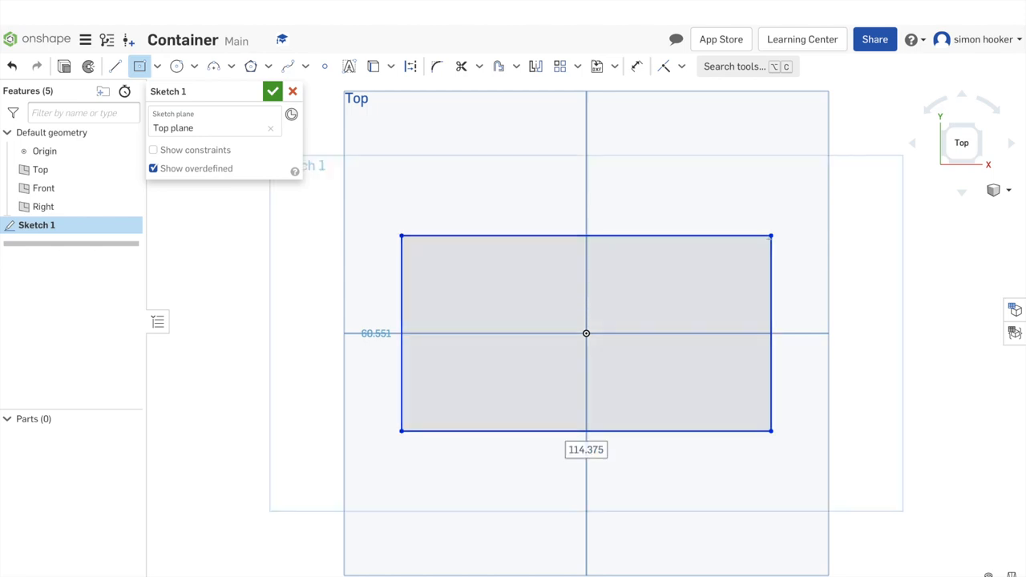
Dimension the rectangle's left vertical side to 40 mm.
{"action": "left_click", "coordinate": [637, 71]}
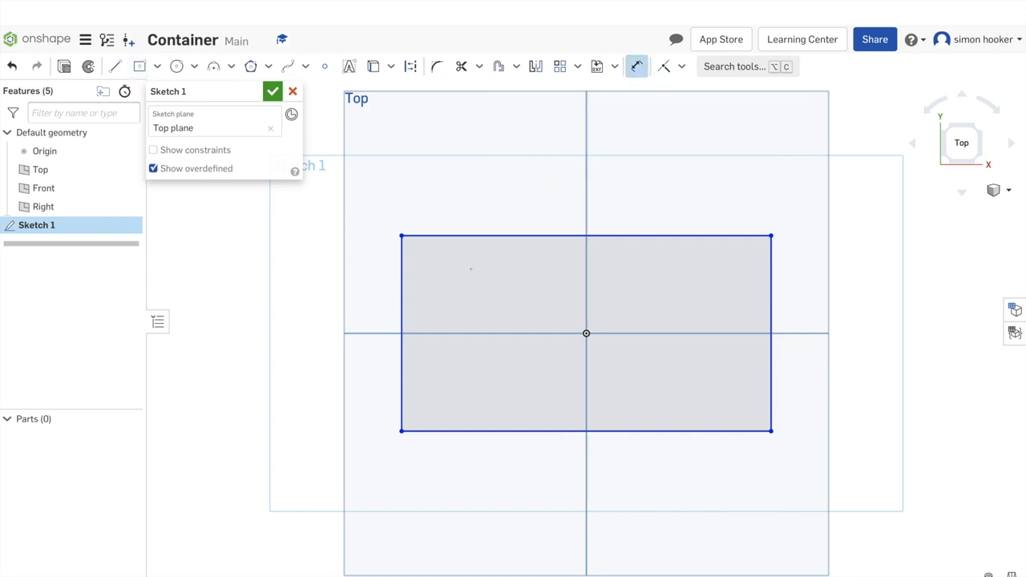
{"action": "left_click", "coordinate": [401, 307]}
{"action": "left_click", "coordinate": [373, 309]}
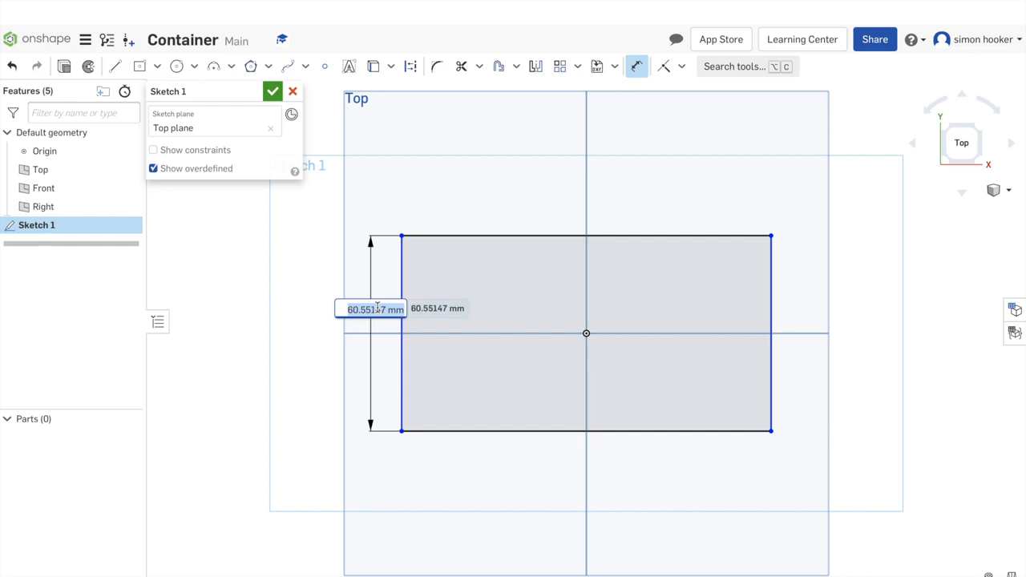
{"action": "type", "text": "40"}
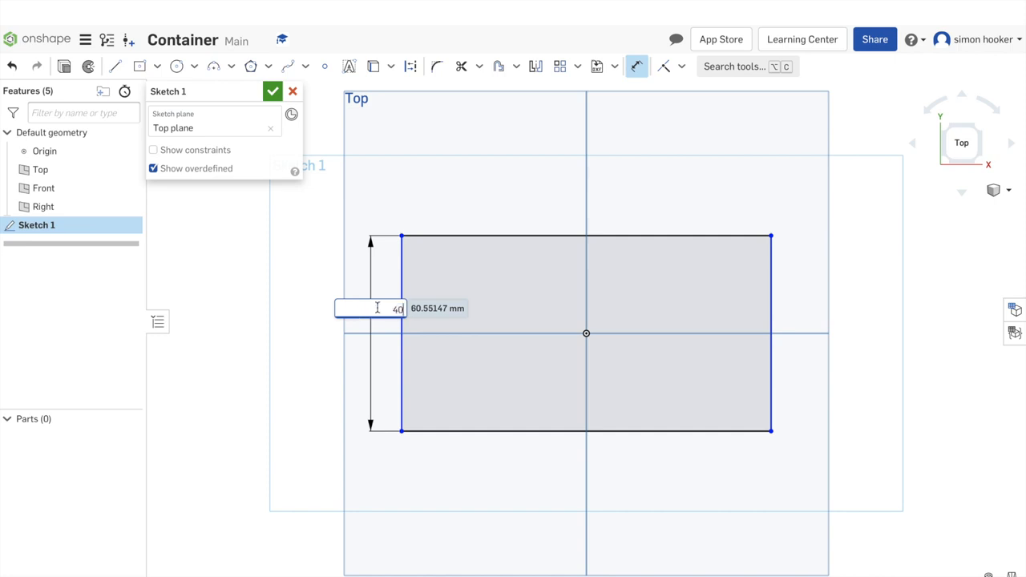
{"action": "key", "text": "Return"}
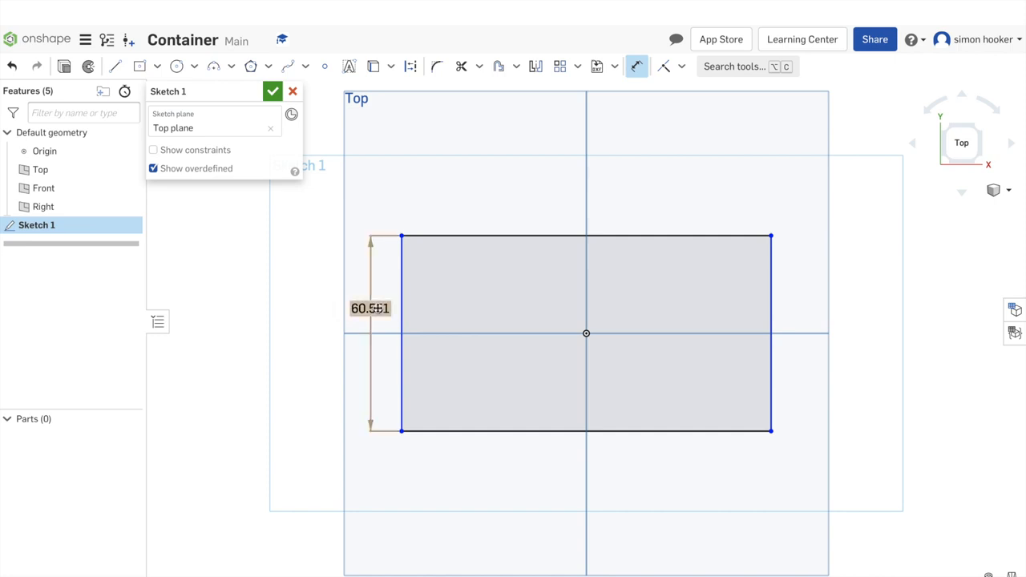
{"action": "left_click", "coordinate": [636, 68]}
{"action": "left_click", "coordinate": [602, 399]}
{"action": "left_click", "coordinate": [608, 433]}
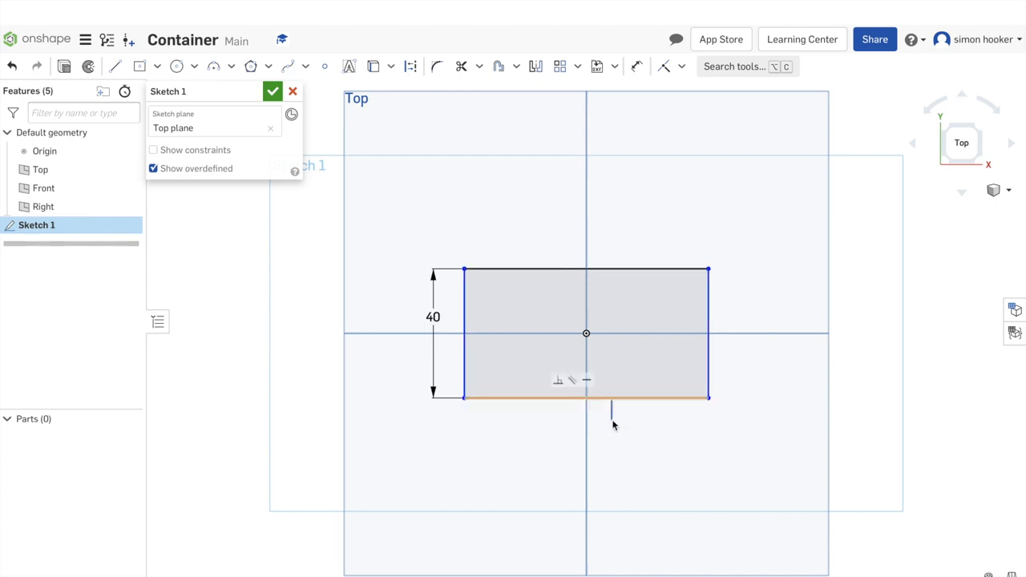
{"action": "left_click", "coordinate": [637, 67]}
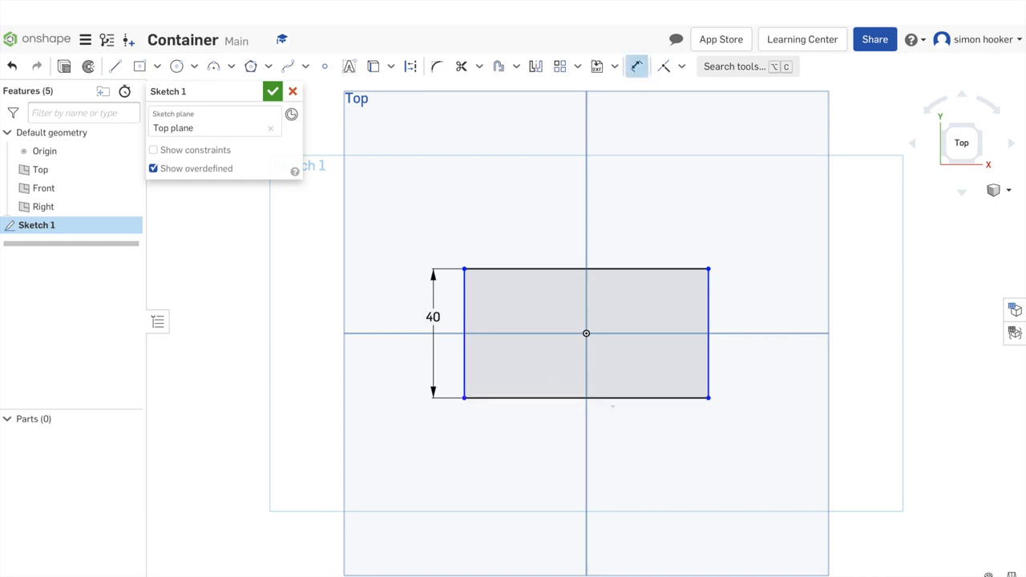
{"action": "left_click", "coordinate": [637, 68]}
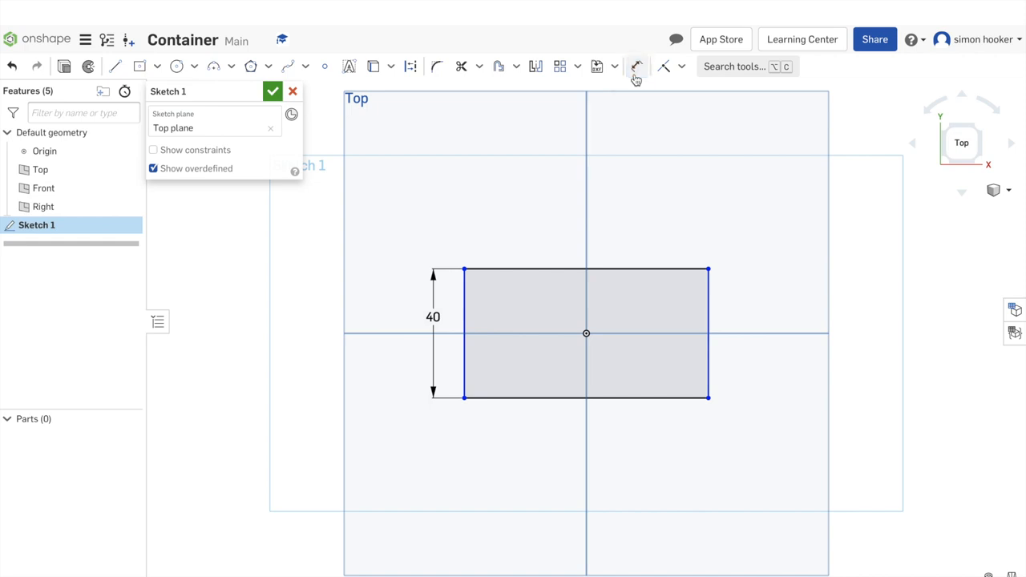
{"action": "left_click", "coordinate": [609, 399]}
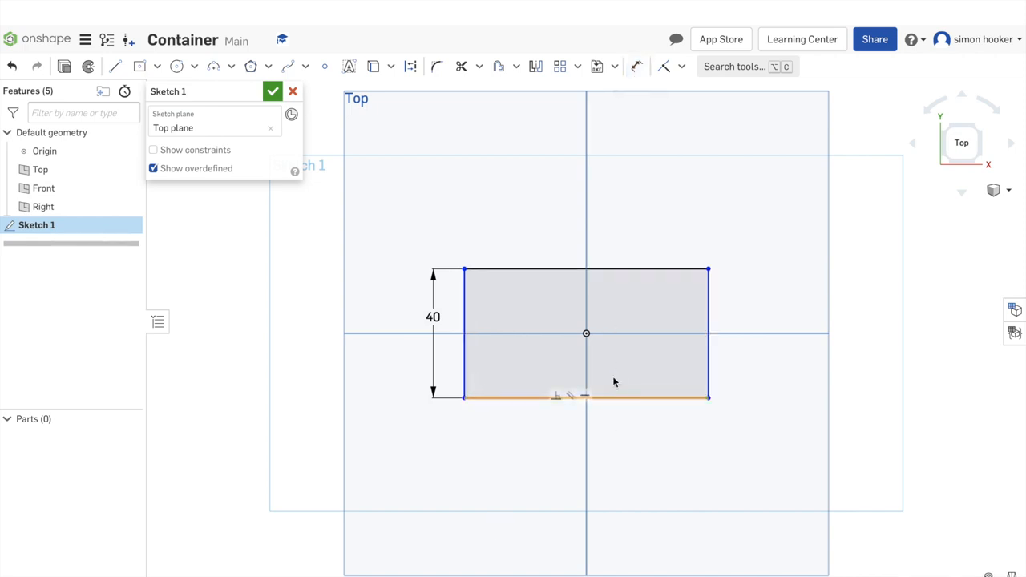
{"action": "left_click", "coordinate": [638, 68]}
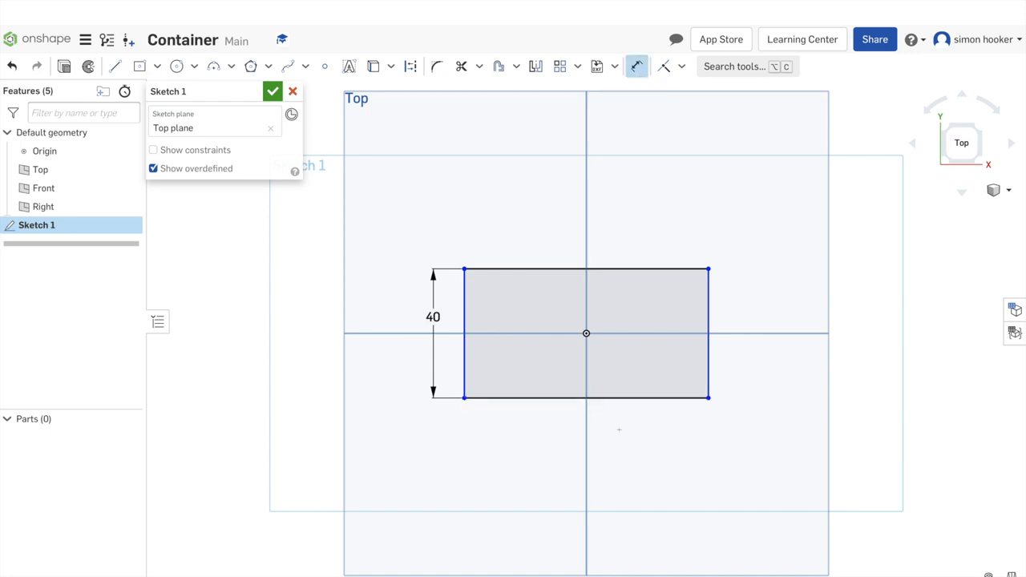
{"action": "left_click", "coordinate": [637, 68]}
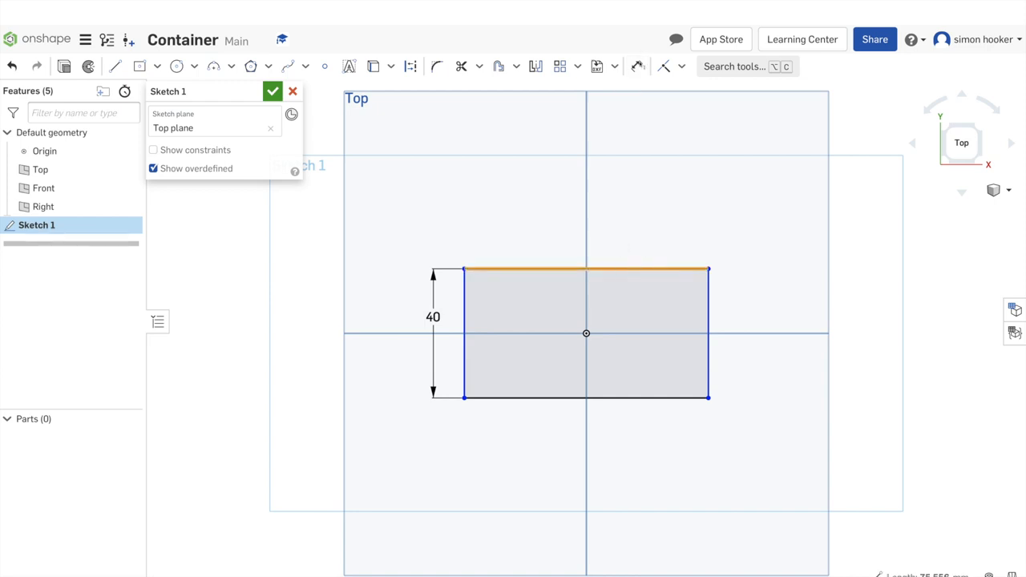
Dimension the rectangle's upper horizontal edge to 80 mm and finish the sketch.
{"action": "left_click", "coordinate": [638, 69]}
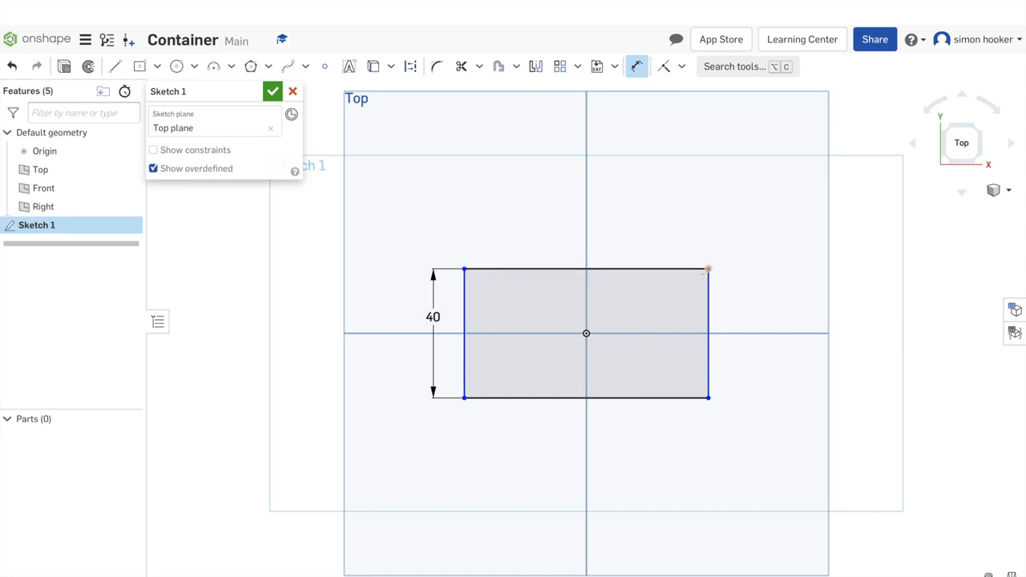
{"action": "left_click", "coordinate": [681, 269]}
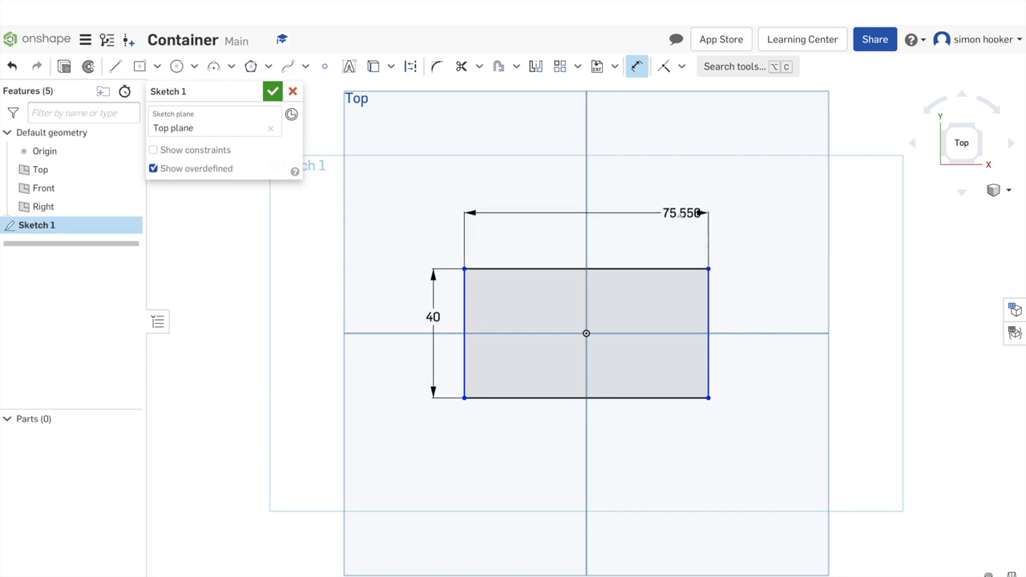
{"action": "left_click", "coordinate": [600, 204]}
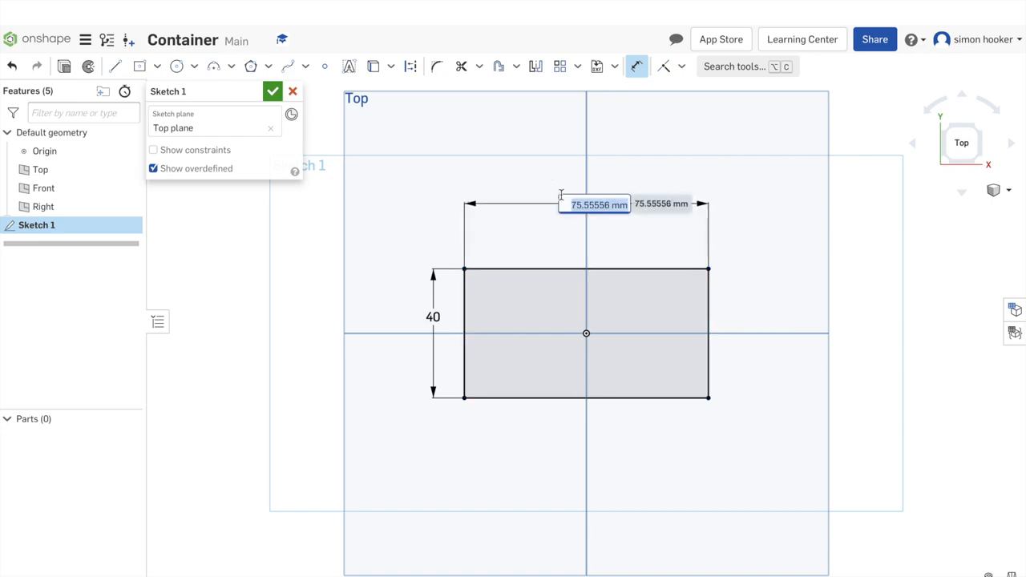
{"action": "type", "text": "80"}
{"action": "key", "text": "Return"}
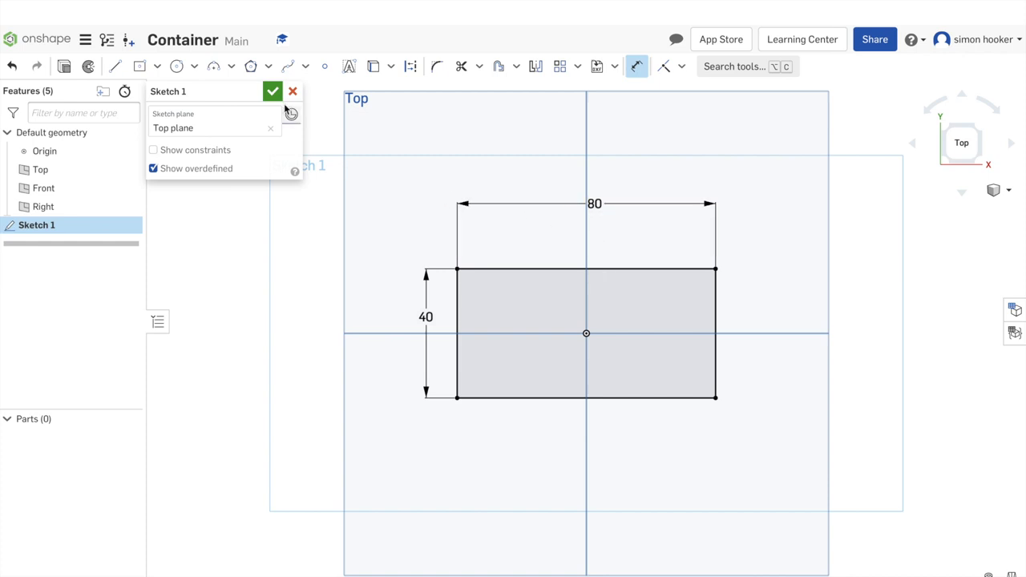
{"action": "left_click", "coordinate": [272, 92]}
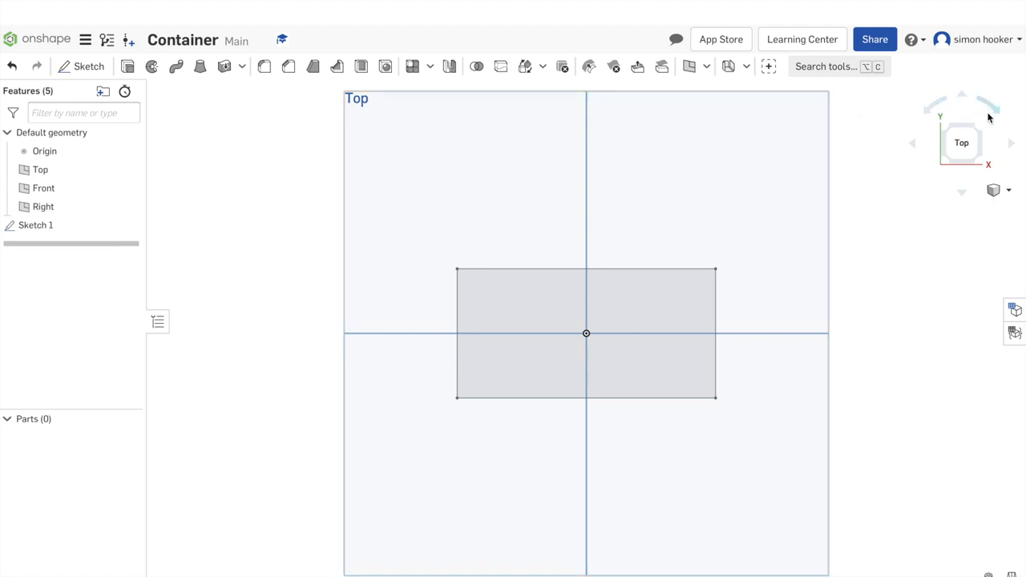
Extrude the rectangle upward as a new solid with a blind depth of 40 mm.
{"action": "left_click", "coordinate": [984, 155]}
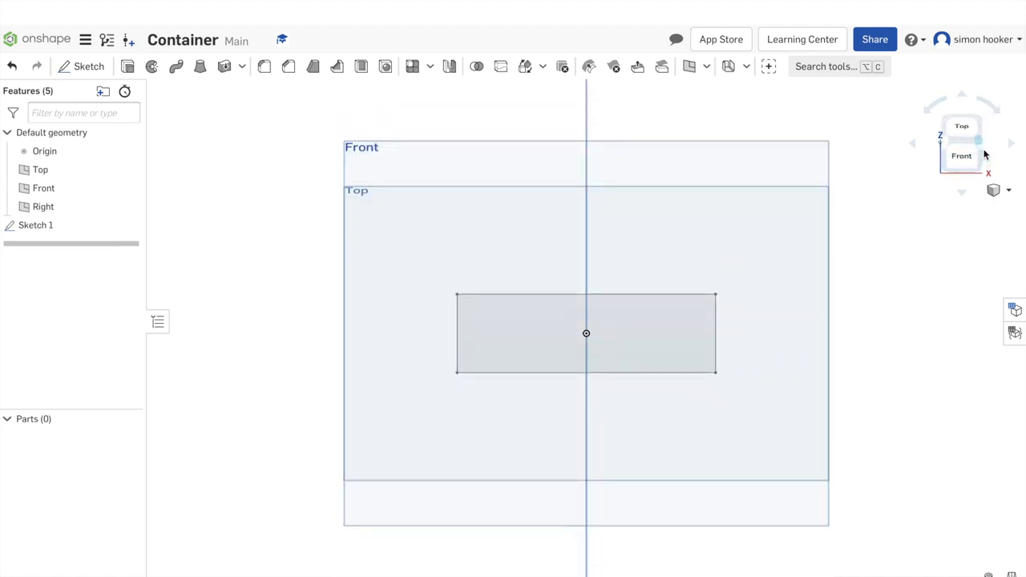
{"action": "left_click", "coordinate": [984, 155]}
{"action": "left_click", "coordinate": [985, 155]}
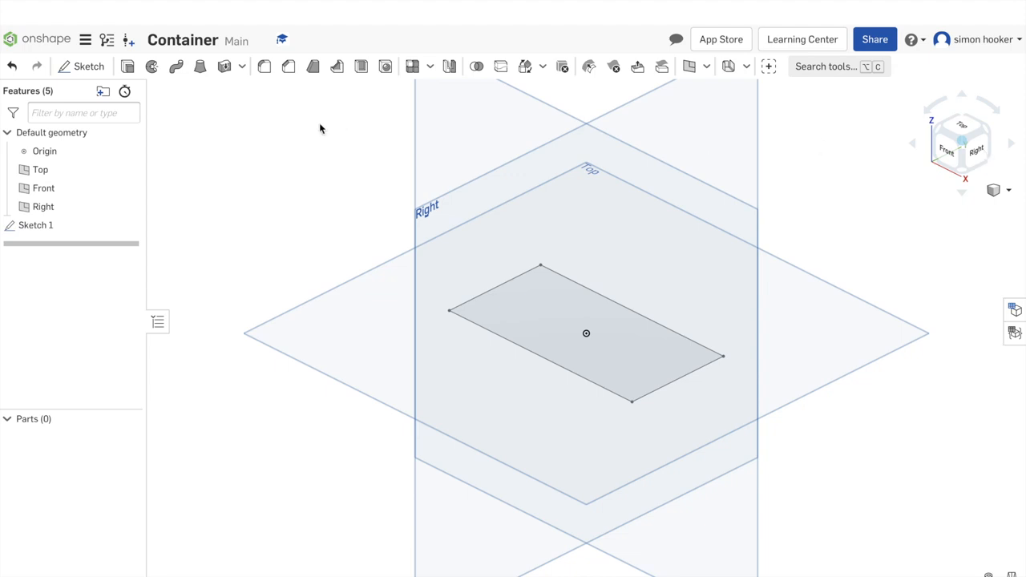
{"action": "left_click", "coordinate": [127, 68]}
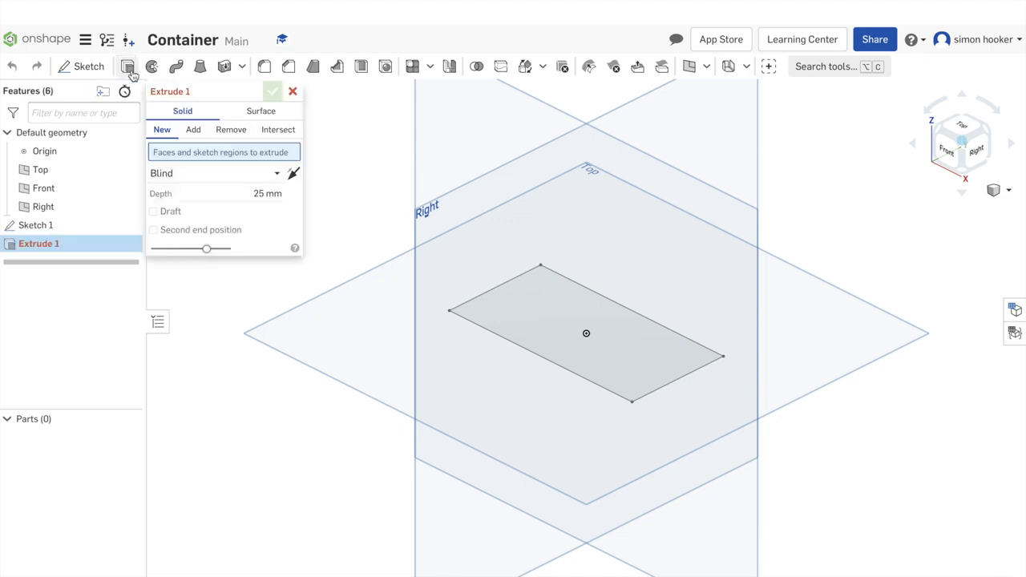
{"action": "left_click", "coordinate": [242, 189]}
{"action": "left_click", "coordinate": [500, 288]}
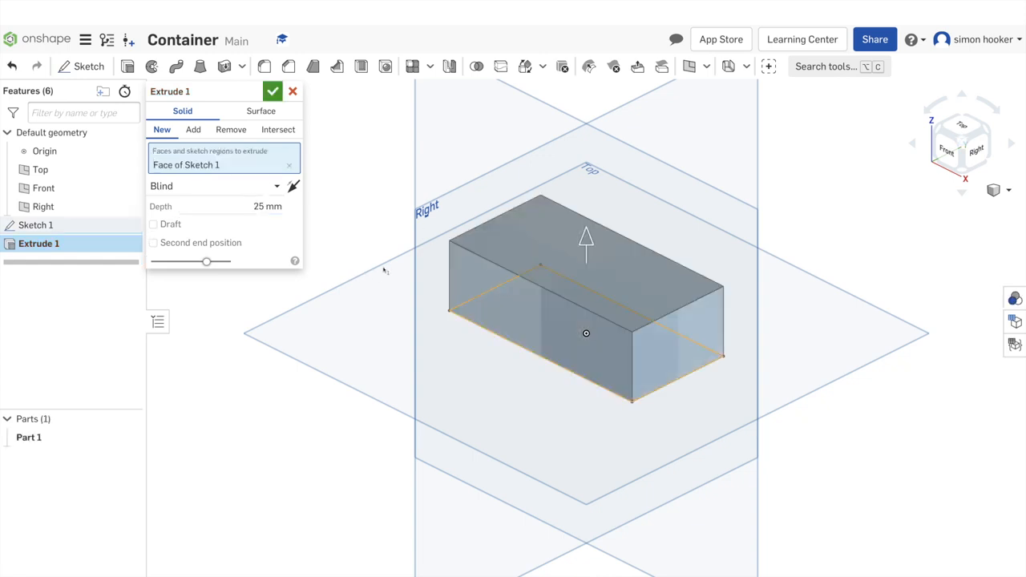
{"action": "left_click", "coordinate": [265, 206]}
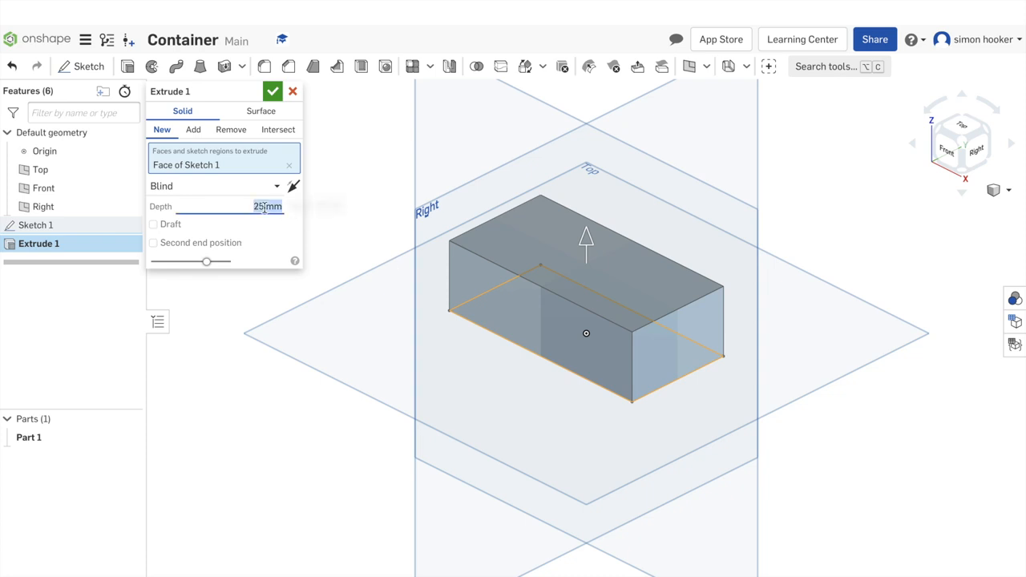
{"action": "type", "text": "80"}
{"action": "key", "text": "Return"}
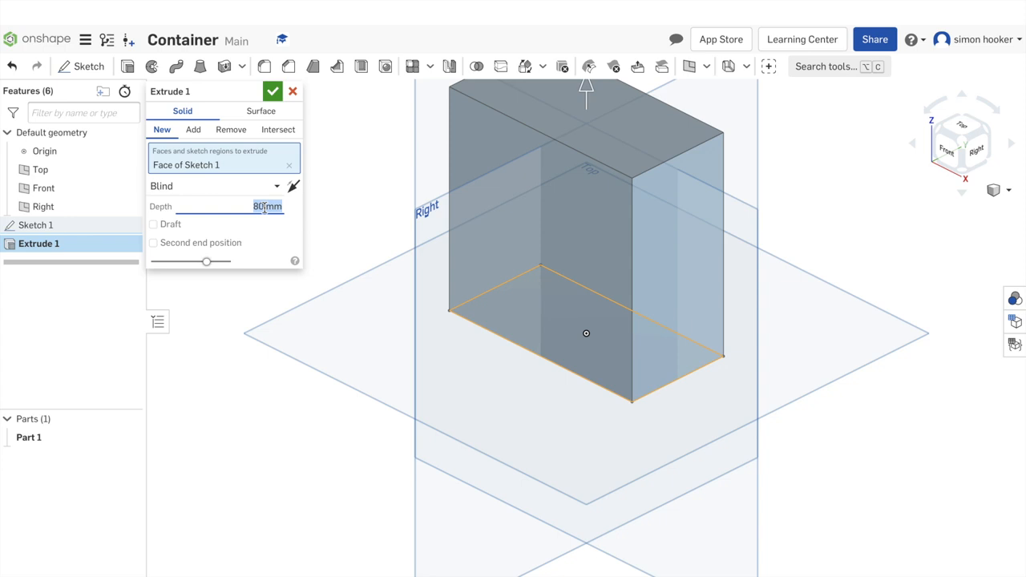
{"action": "type", "text": "40"}
{"action": "key", "text": "Return"}
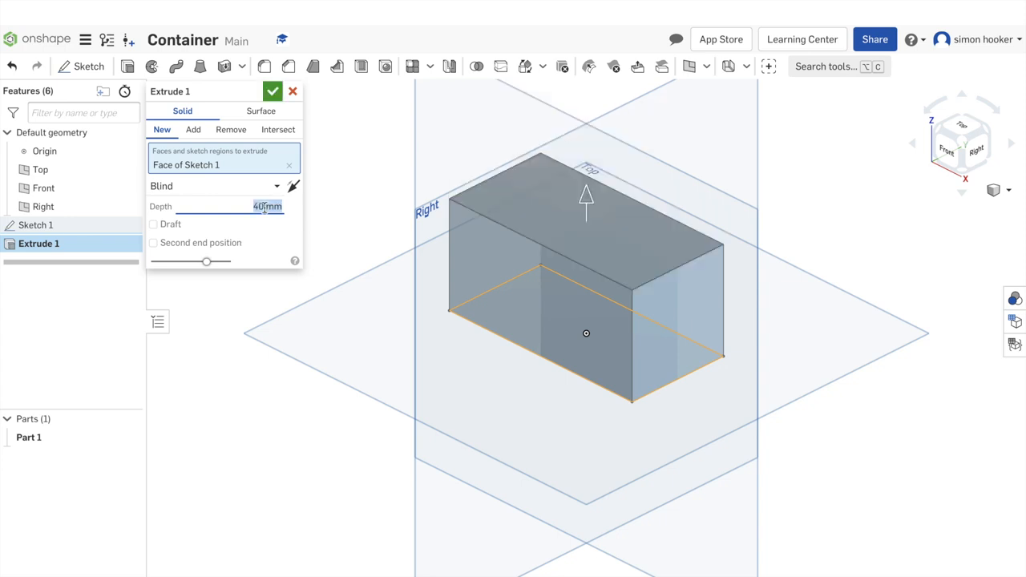
{"action": "left_click", "coordinate": [267, 88]}
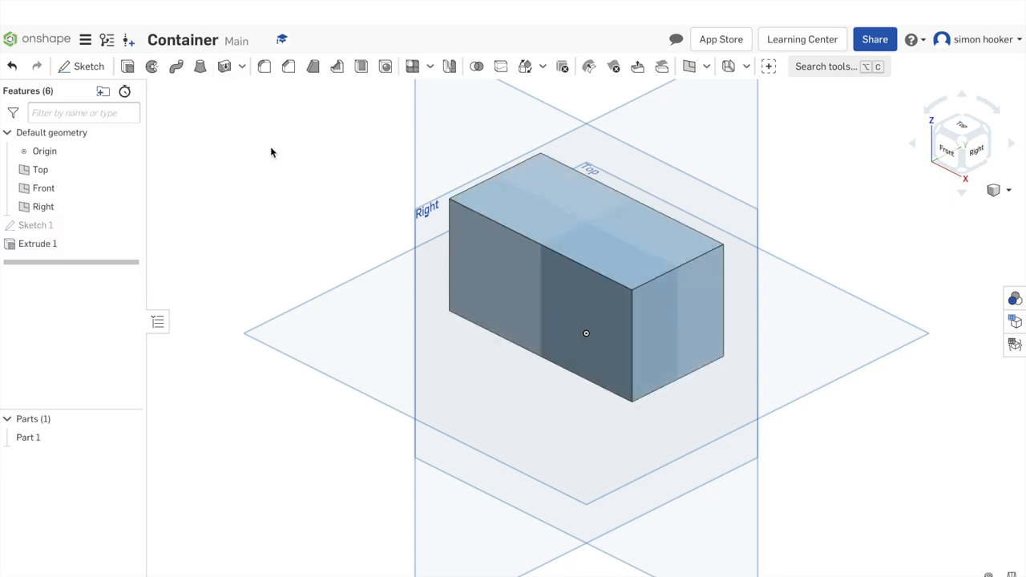
{"action": "key", "text": "Left"}
{"action": "key", "text": "Left"}
{"action": "key", "text": "Left"}
{"action": "key", "text": "Up"}
{"action": "key", "text": "Up"}
{"action": "key", "text": "Up"}
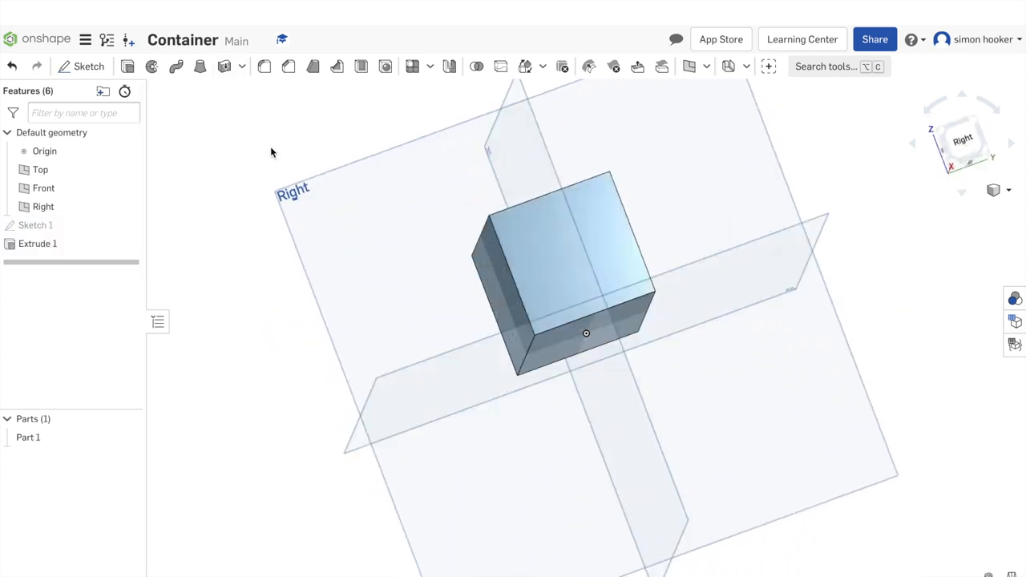
Examine the extruded block from several sides, including its right end face.
{"action": "key", "text": "Down"}
{"action": "key", "text": "Down"}
{"action": "key", "text": "Right"}
{"action": "key", "text": "Right"}
{"action": "key", "text": "Right"}
{"action": "key", "text": "Right"}
{"action": "key", "text": "Up"}
{"action": "key", "text": "Left"}
{"action": "key", "text": "Left"}
{"action": "key", "text": "Left"}
{"action": "key", "text": "Right"}
{"action": "key", "text": "Right"}
{"action": "key", "text": "Right"}
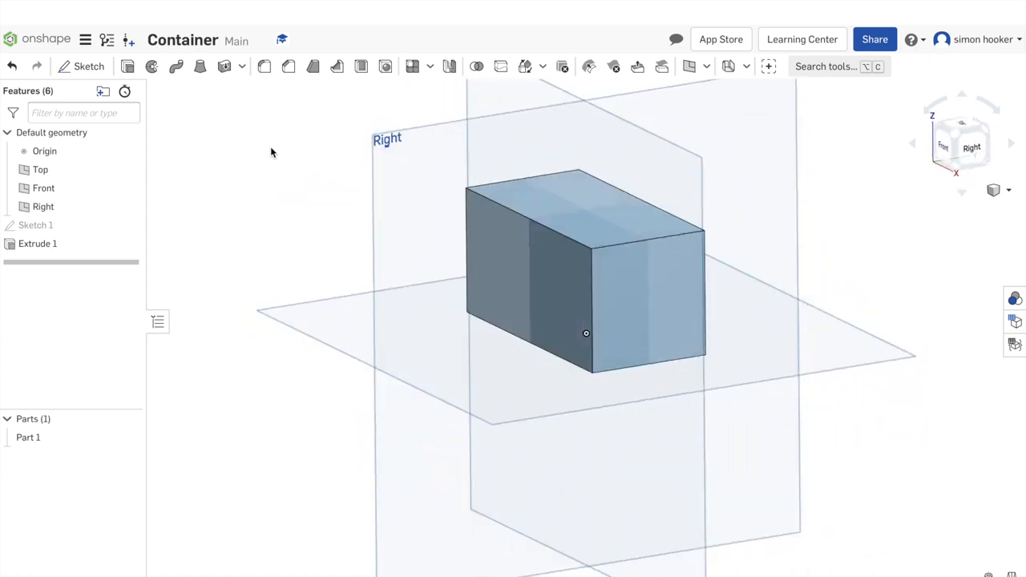
{"action": "key", "text": "Left"}
{"action": "key", "text": "Left"}
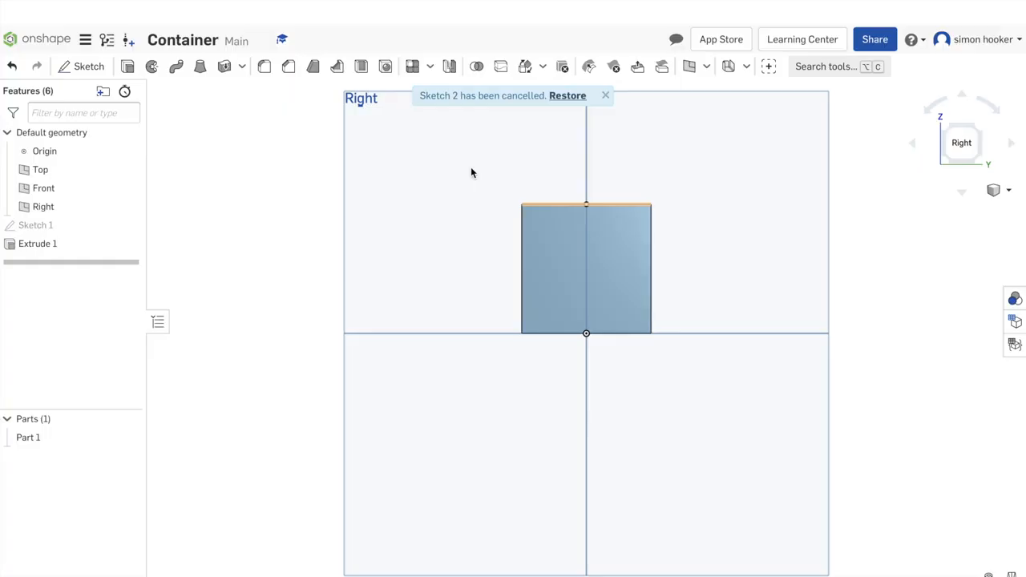
Start a new sketch on the right end face of the extruded block.
{"action": "left_click", "coordinate": [607, 97]}
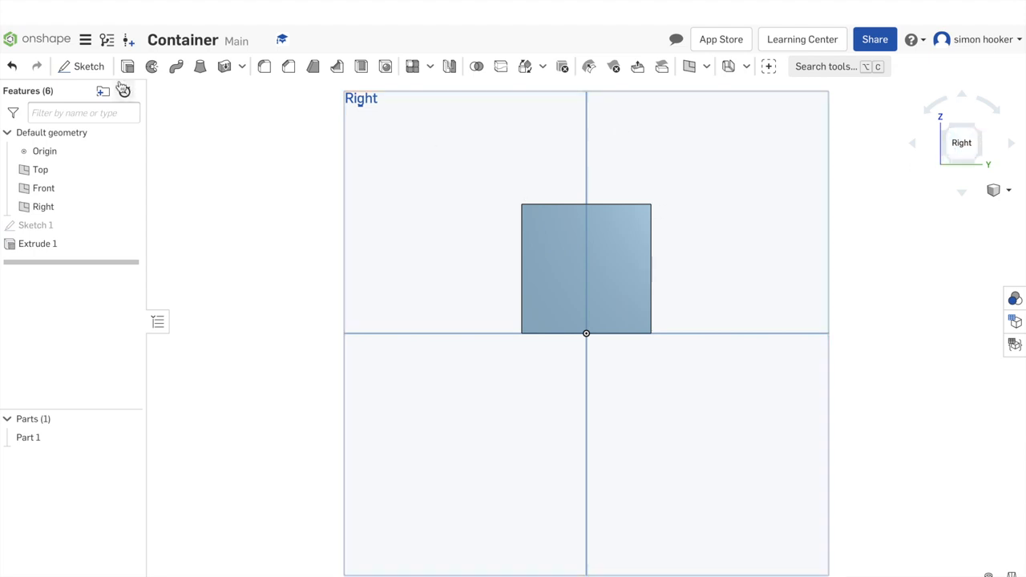
{"action": "left_click", "coordinate": [86, 66]}
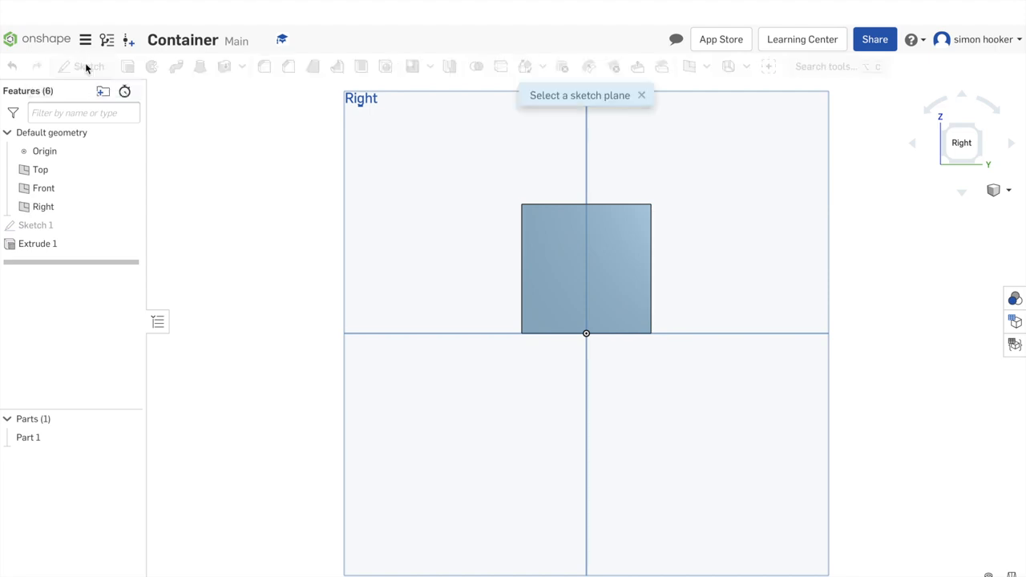
{"action": "left_click", "coordinate": [530, 220]}
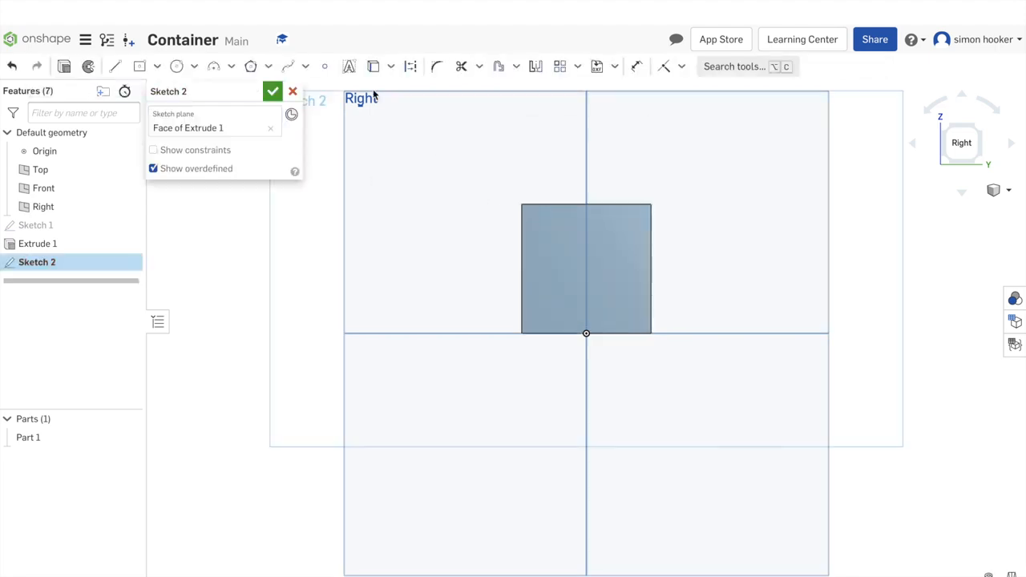
{"action": "left_click", "coordinate": [156, 70]}
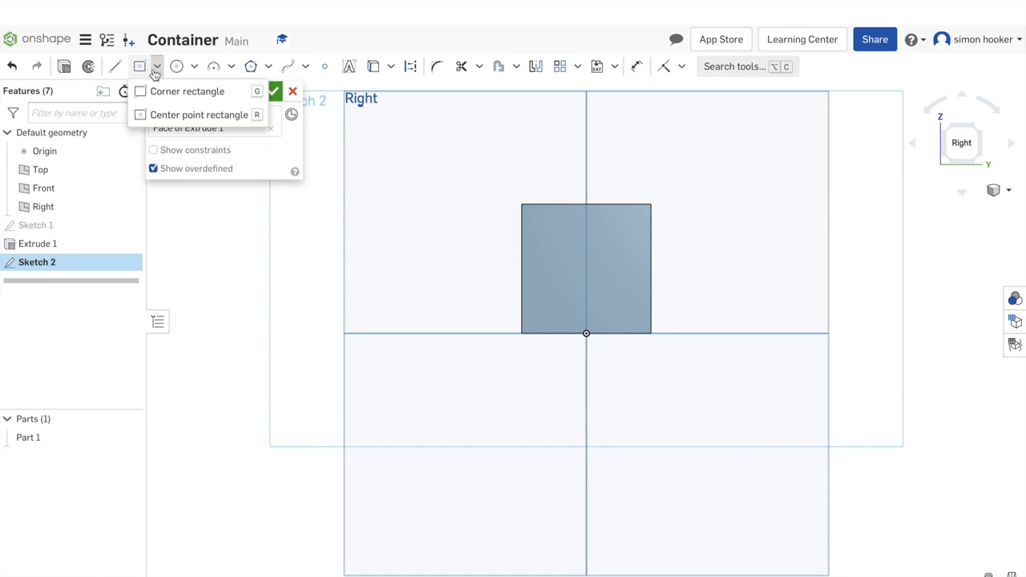
{"action": "left_click", "coordinate": [152, 93]}
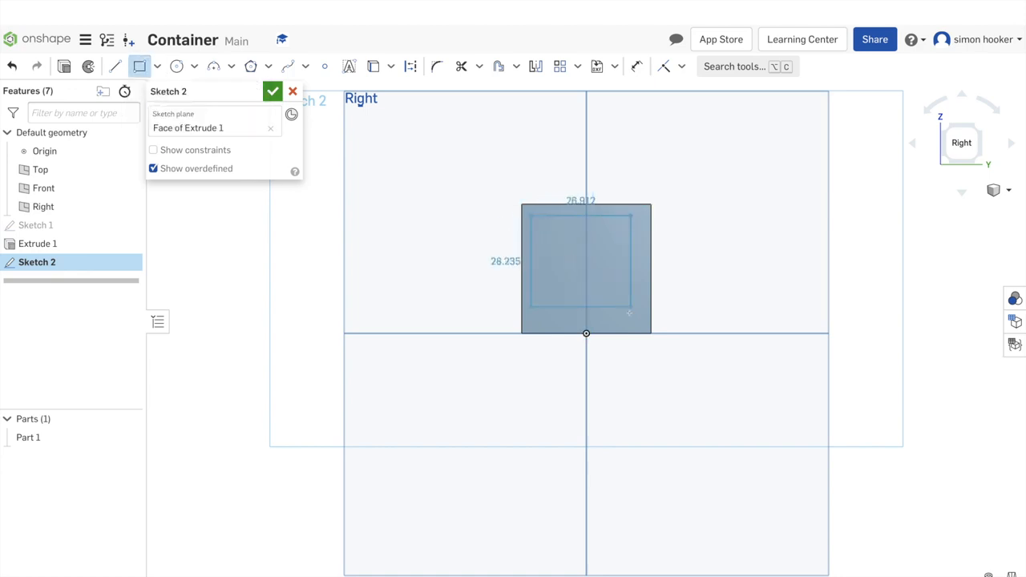
{"action": "left_click", "coordinate": [640, 332]}
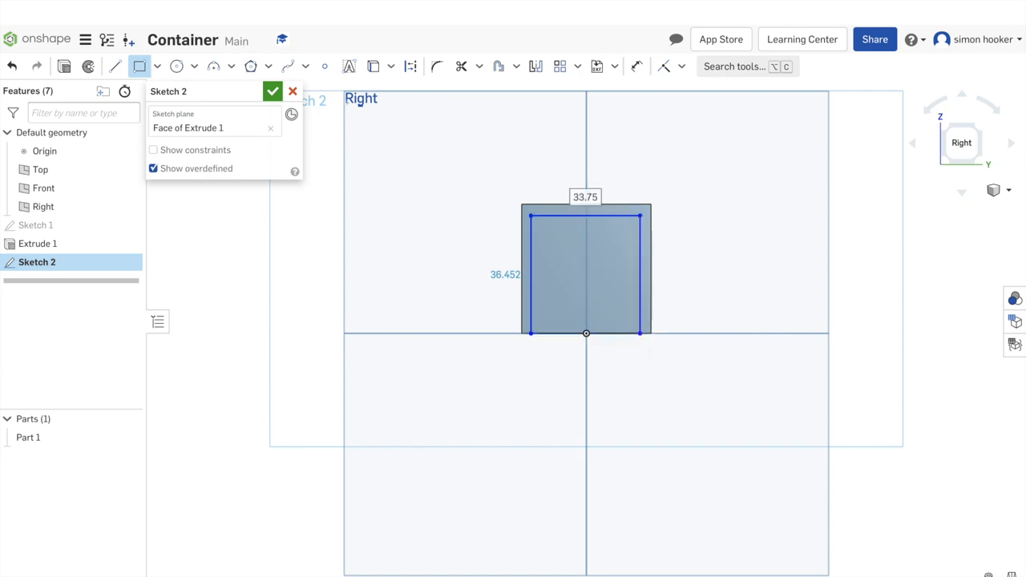
{"action": "left_click", "coordinate": [16, 68]}
{"action": "left_click", "coordinate": [16, 68]}
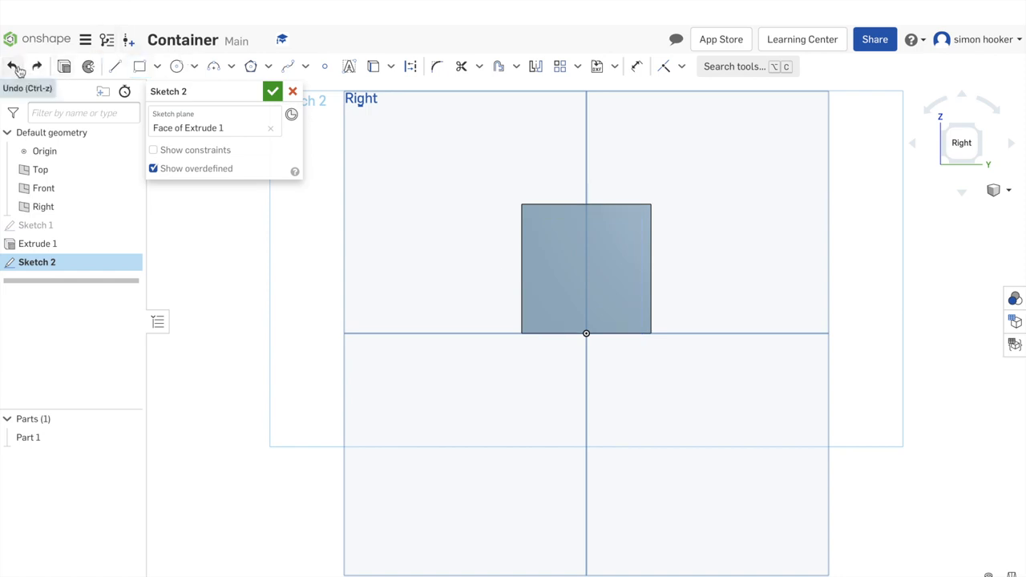
Sketch a corner rectangle about 33 mm wide and 35 mm high inside the outline of the block's end face.
{"action": "left_click", "coordinate": [144, 71]}
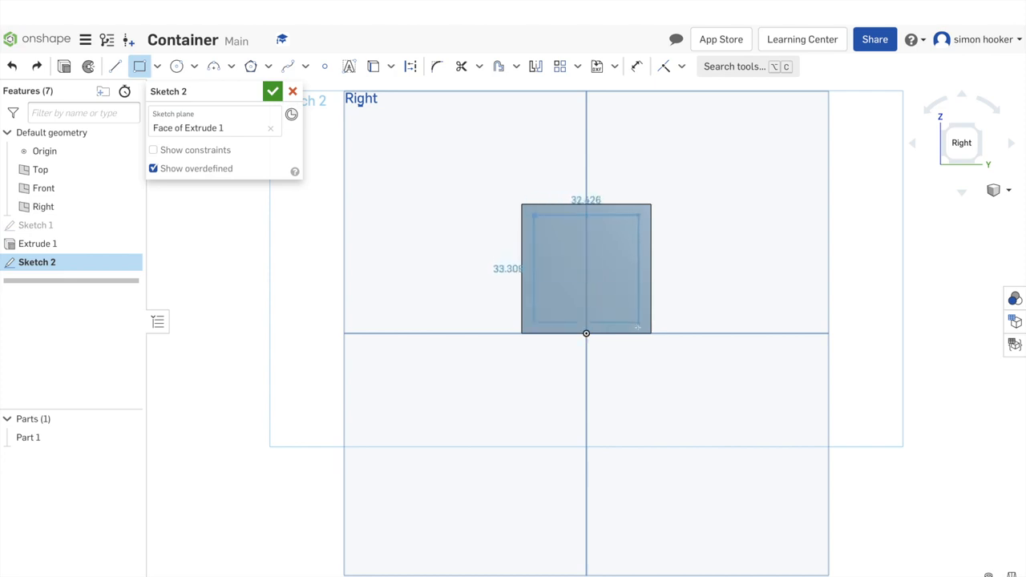
{"action": "left_click", "coordinate": [640, 327]}
{"action": "left_click", "coordinate": [639, 327]}
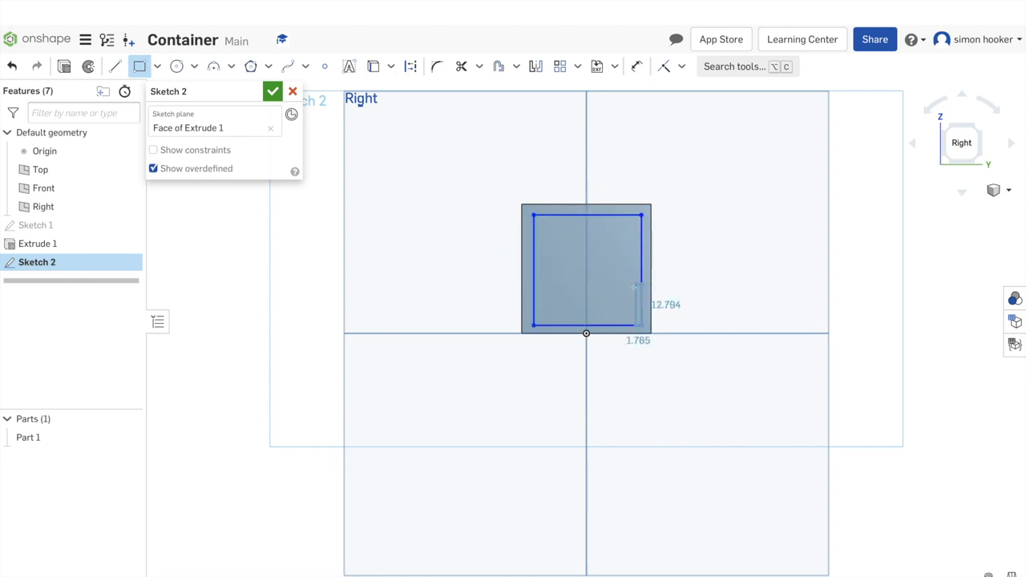
{"action": "key", "text": "Escape"}
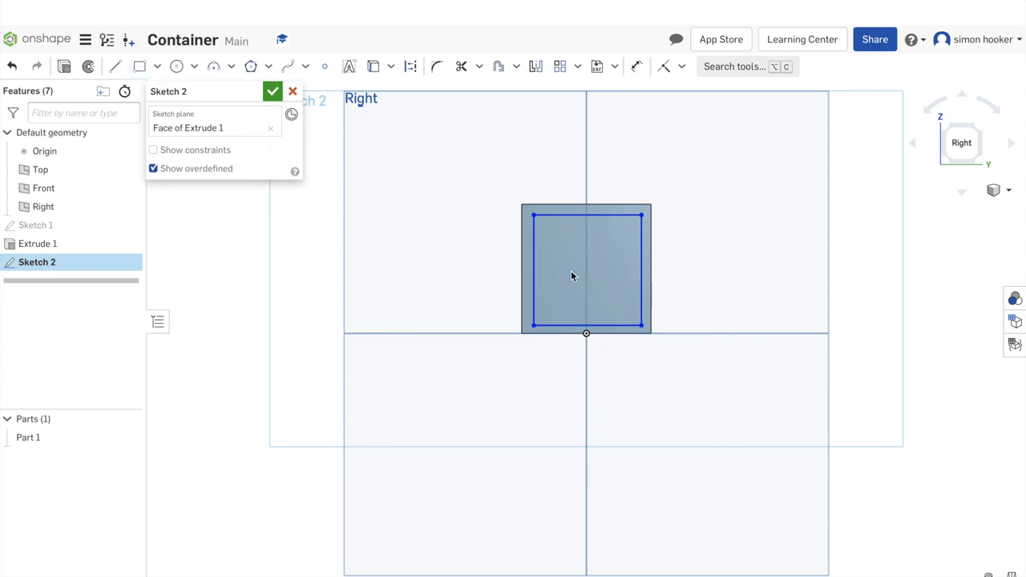
Dimension the rectangle's upper edge and its right vertical side to 34 mm each.
{"action": "left_click", "coordinate": [637, 66]}
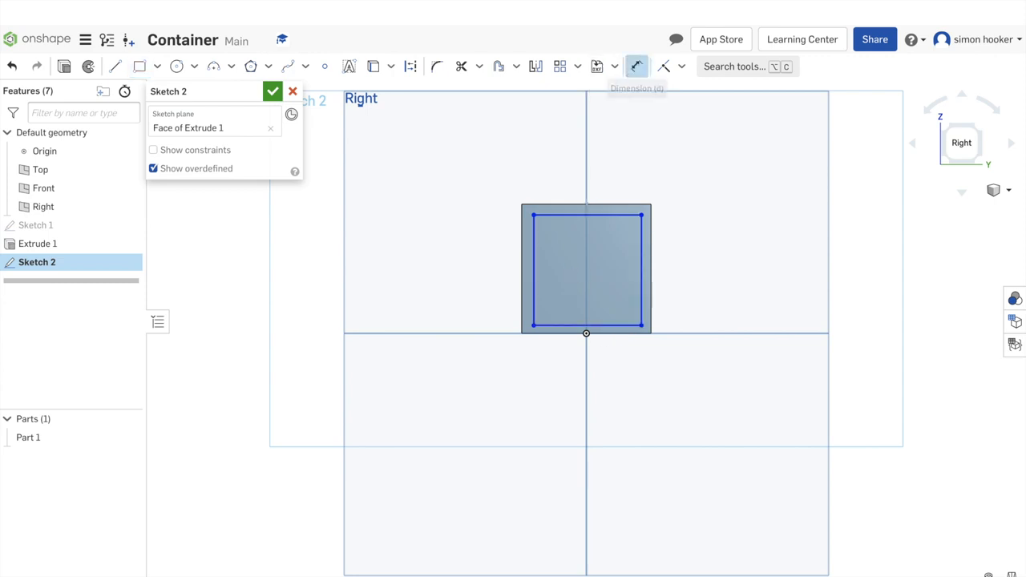
{"action": "left_click", "coordinate": [593, 215]}
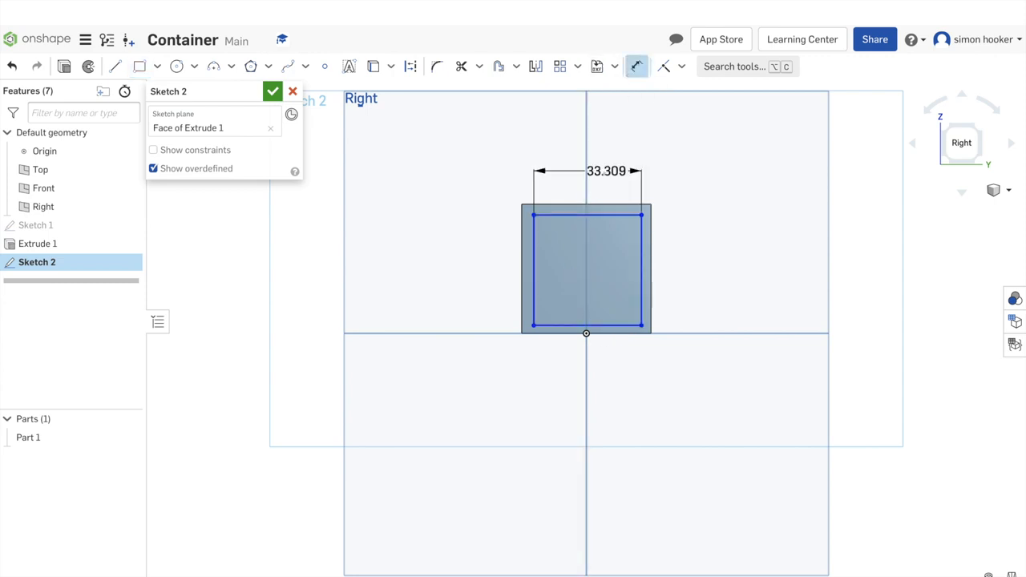
{"action": "left_click", "coordinate": [609, 171]}
{"action": "type", "text": "34"}
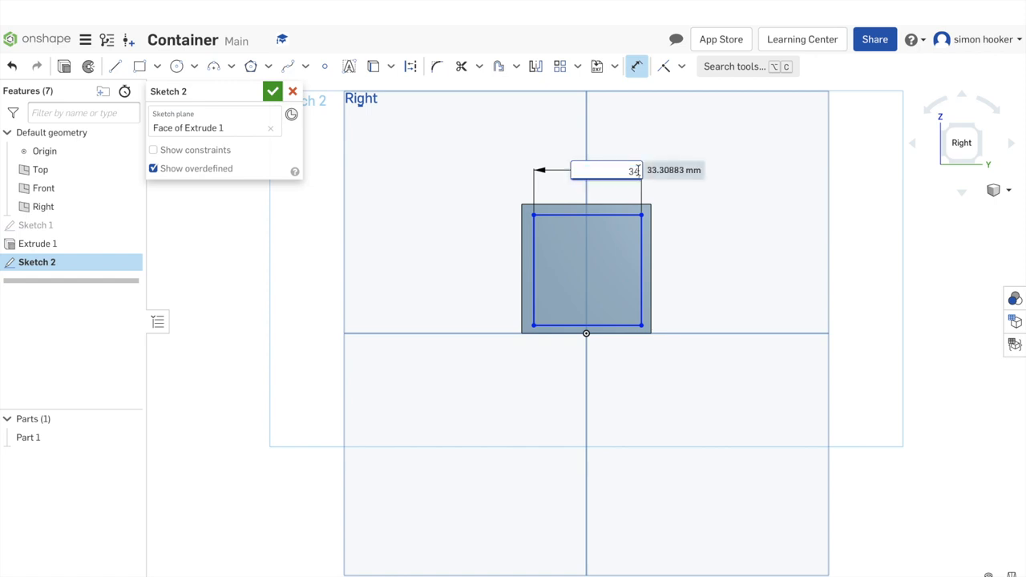
{"action": "key", "text": "Return"}
{"action": "left_click", "coordinate": [643, 232]}
{"action": "left_click", "coordinate": [680, 237]}
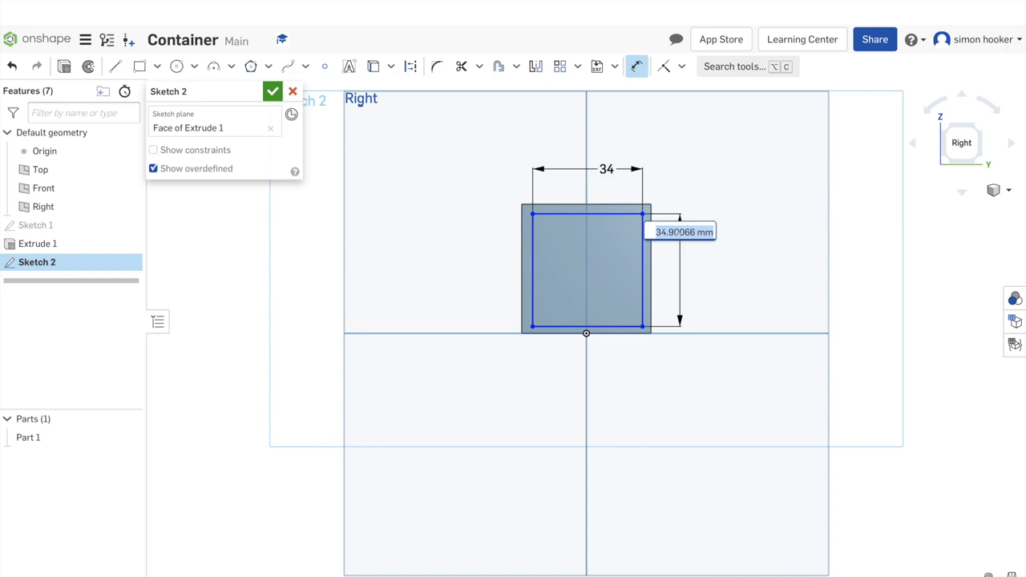
{"action": "type", "text": "34"}
{"action": "key", "text": "Return"}
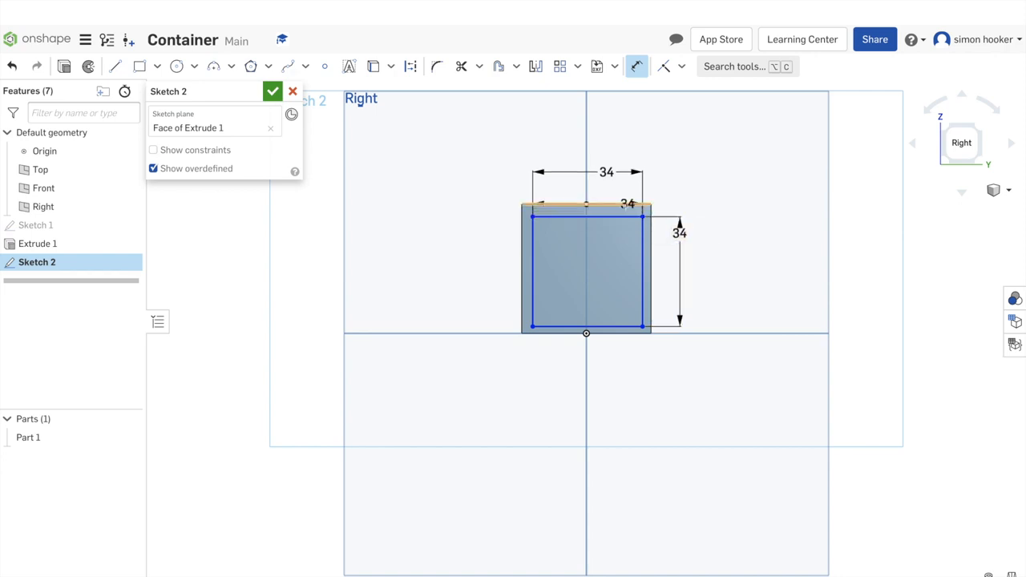
Dimension the rectangle 3 mm from the block's upper edge and 3 mm from its left edge, and finish the sketch.
{"action": "left_click", "coordinate": [628, 205]}
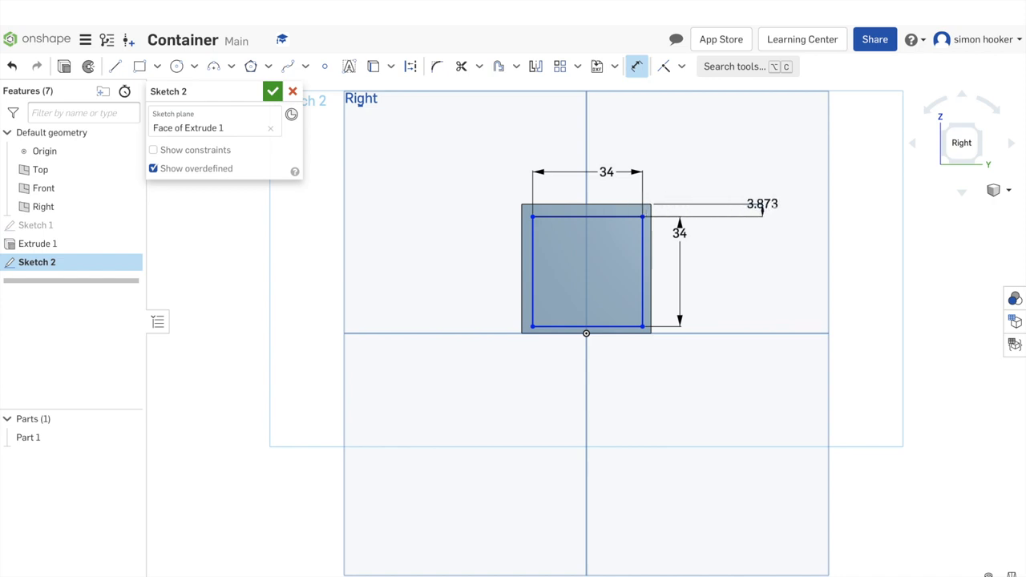
{"action": "left_click", "coordinate": [778, 207]}
{"action": "type", "text": "3"}
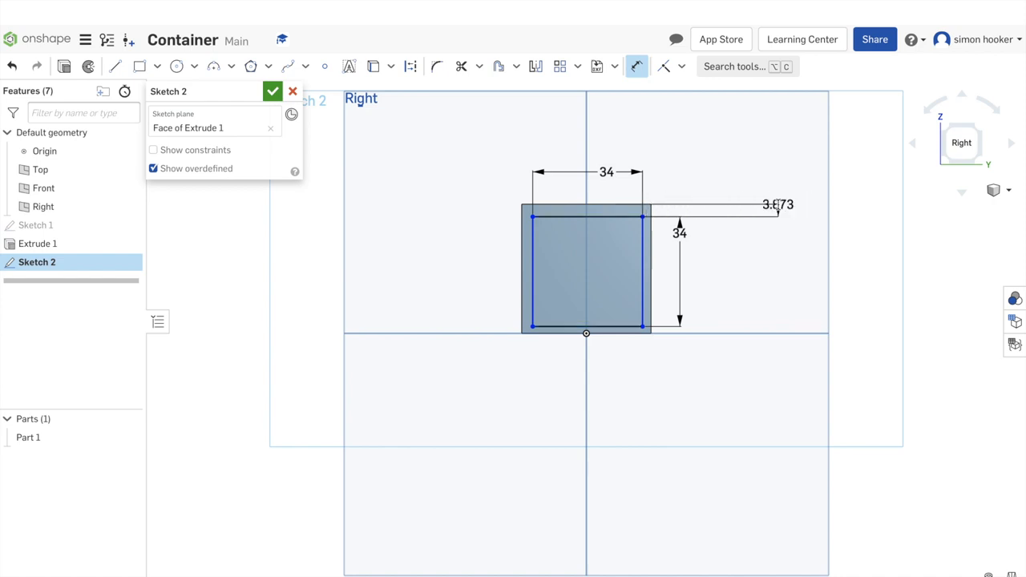
{"action": "key", "text": "Return"}
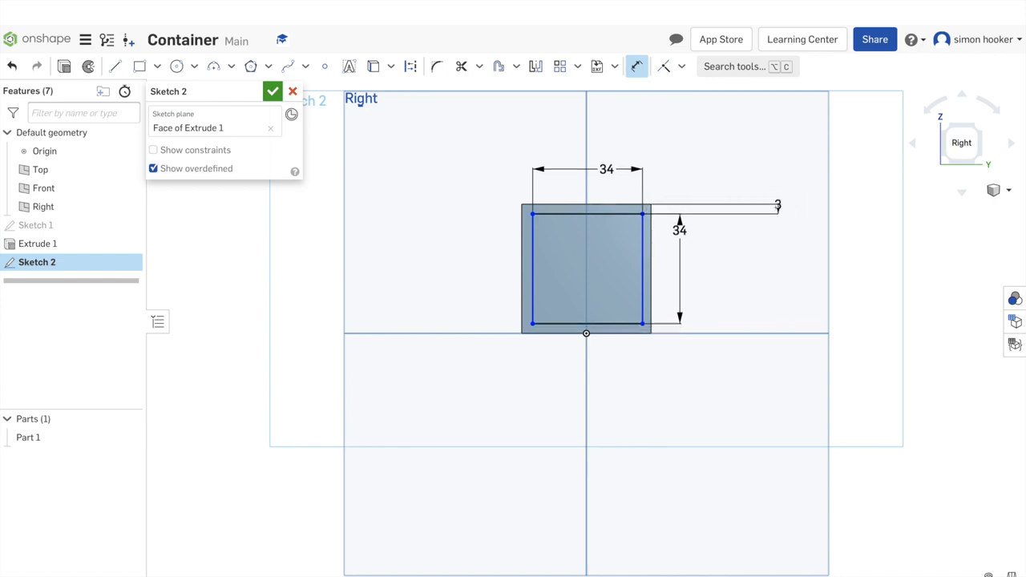
{"action": "left_click", "coordinate": [531, 250]}
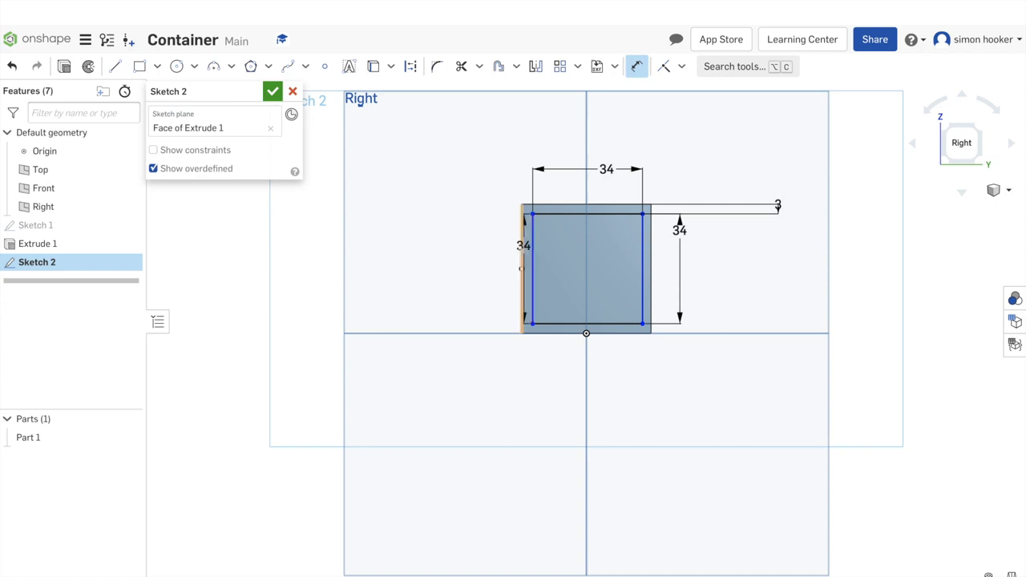
{"action": "left_click", "coordinate": [522, 268]}
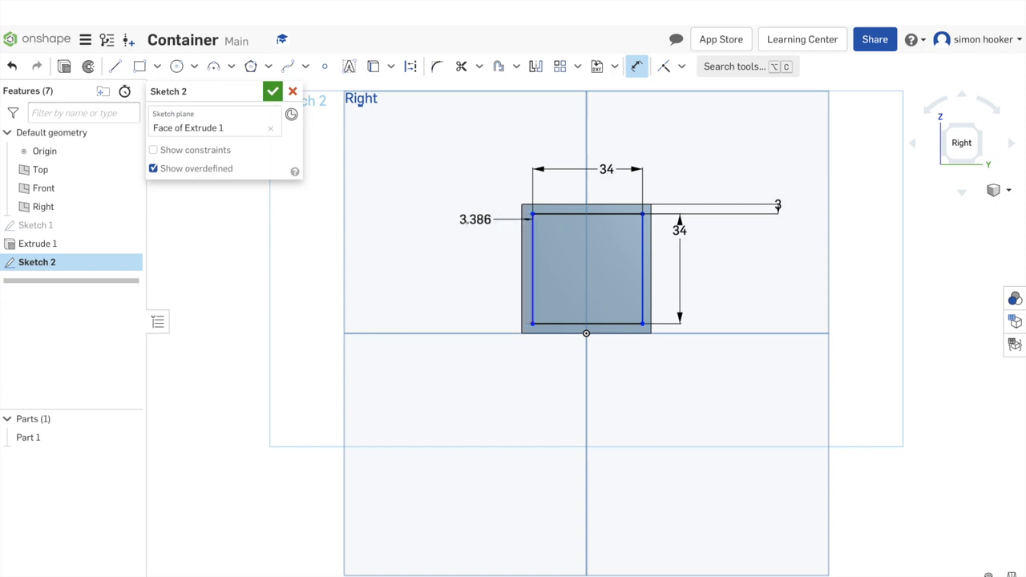
{"action": "left_click", "coordinate": [473, 220]}
{"action": "type", "text": "3"}
{"action": "key", "text": "Return"}
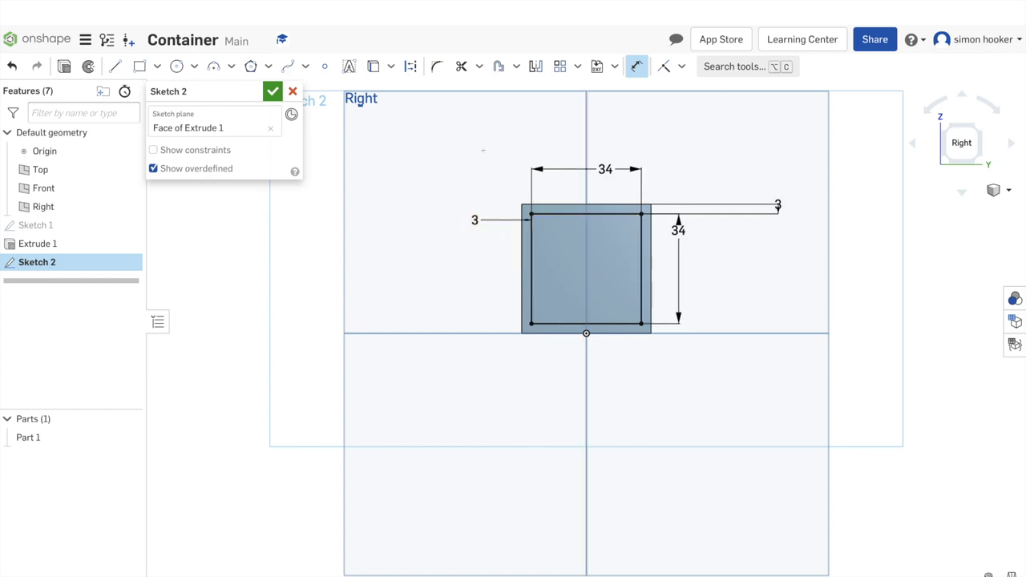
{"action": "left_click", "coordinate": [273, 92]}
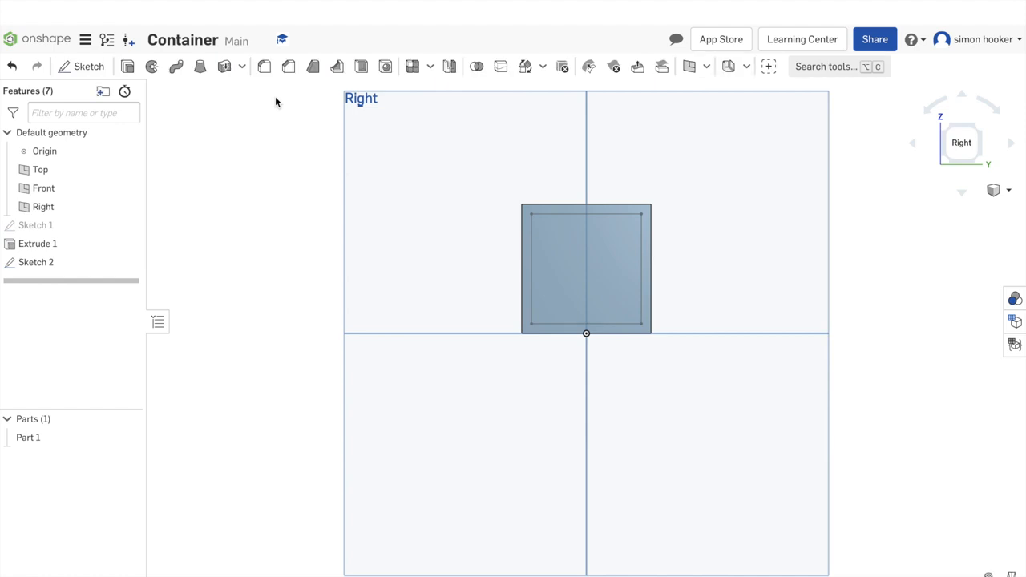
Extrude the end-face rectangle into the block as a Remove cut with a blind depth of 77 mm.
{"action": "key", "text": "shift+7"}
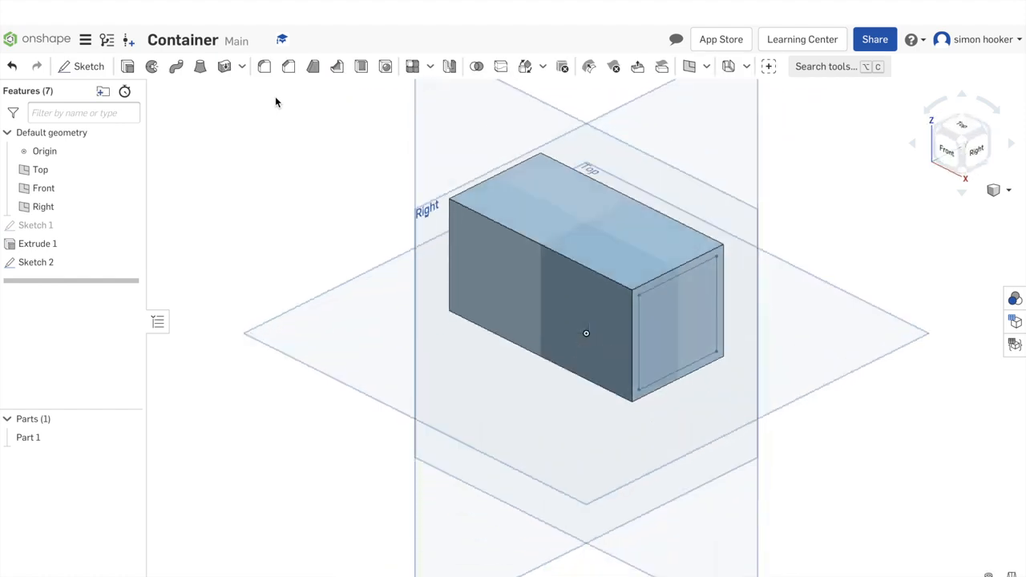
{"action": "left_click", "coordinate": [128, 67]}
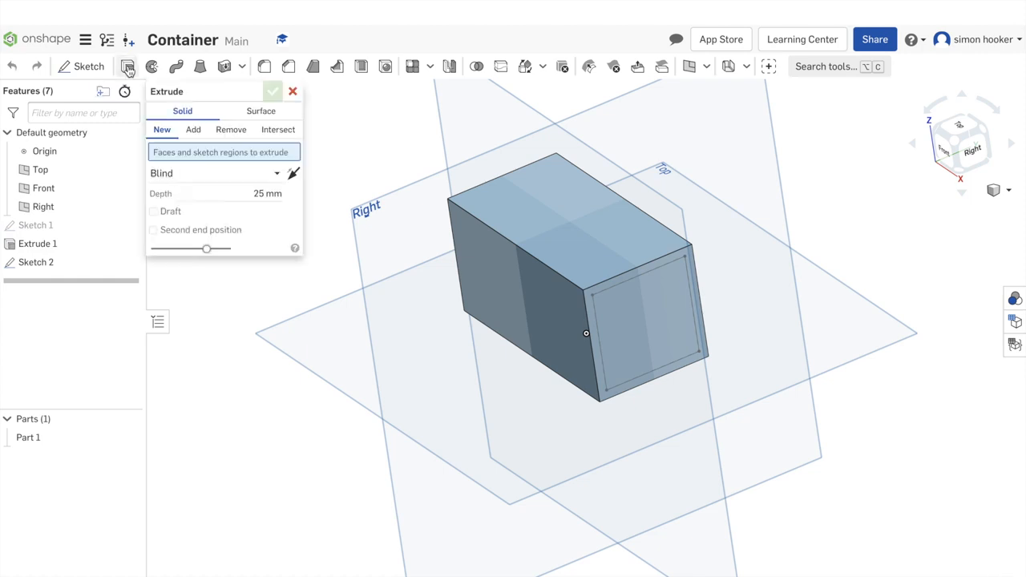
{"action": "left_click", "coordinate": [47, 264]}
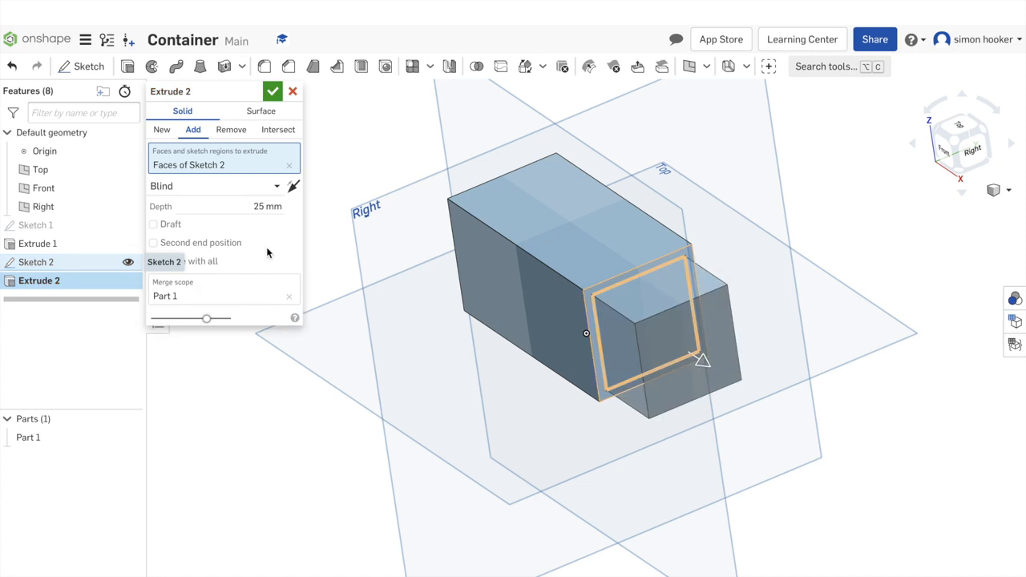
{"action": "left_click_drag", "start_coordinate": [682, 366], "coordinate": [528, 259]}
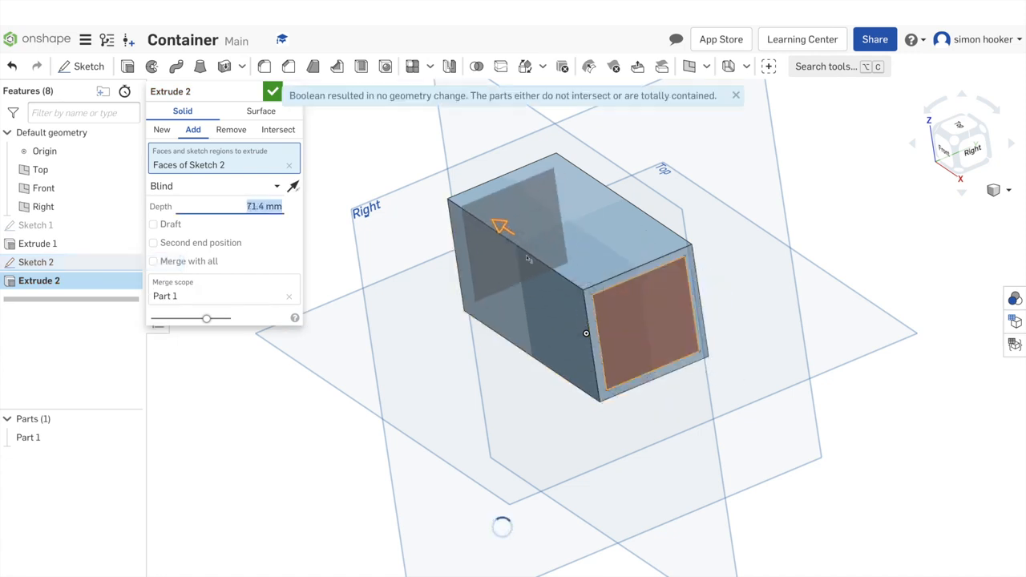
{"action": "left_click", "coordinate": [272, 204]}
{"action": "double_click", "coordinate": [247, 205]}
{"action": "type", "text": "8"}
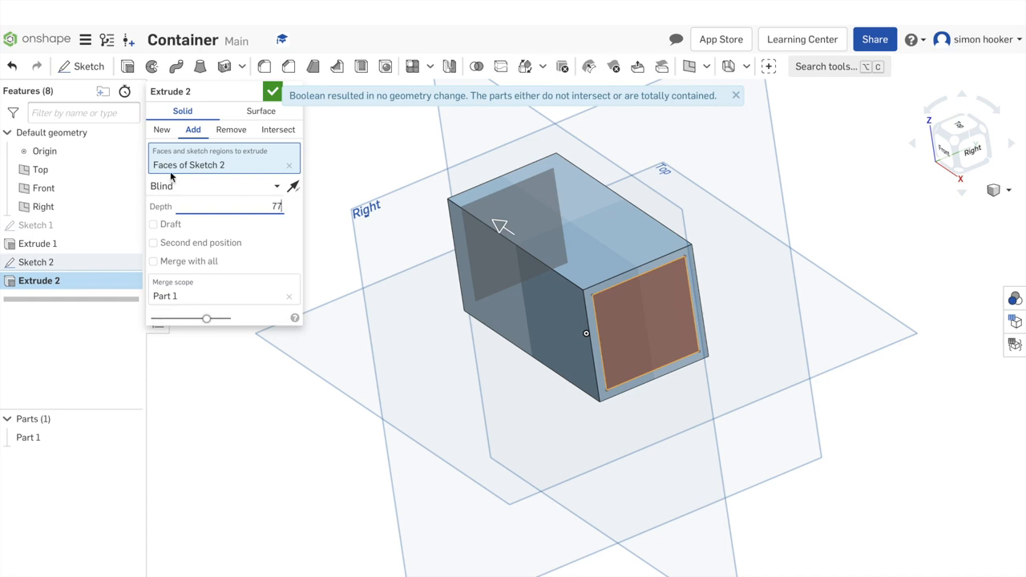
{"action": "left_click", "coordinate": [233, 130]}
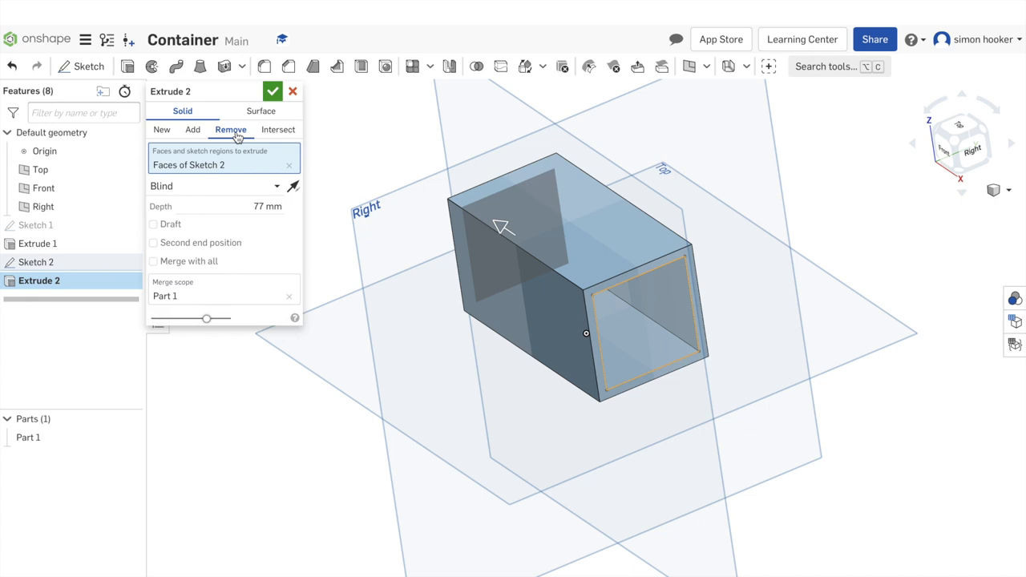
{"action": "left_click", "coordinate": [273, 91]}
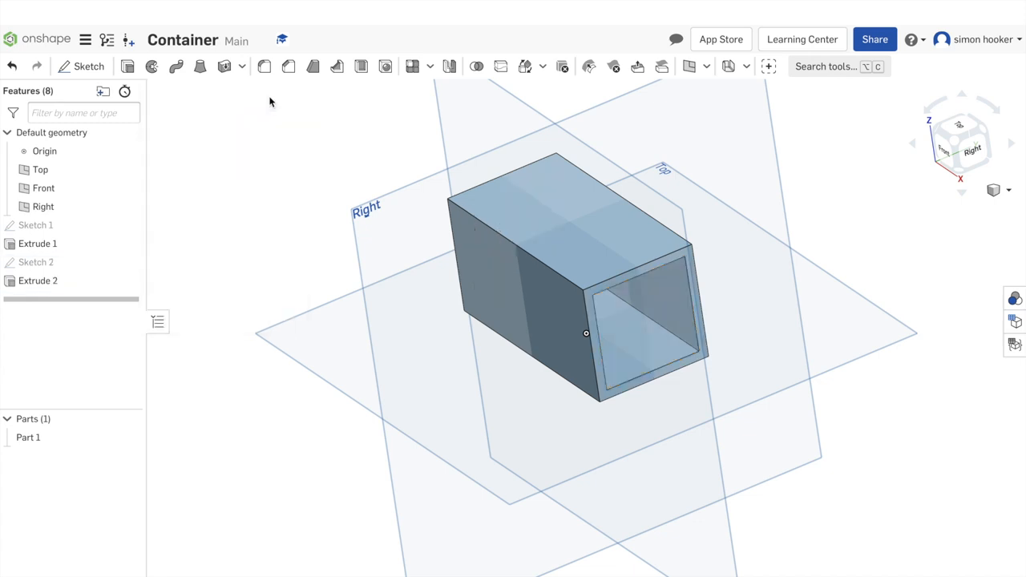
Start a new sketch on the block's long front face, viewed straight from the front.
{"action": "key", "text": "Left"}
{"action": "key", "text": "Left"}
{"action": "key", "text": "Up"}
{"action": "key", "text": "Up"}
{"action": "key", "text": "Up"}
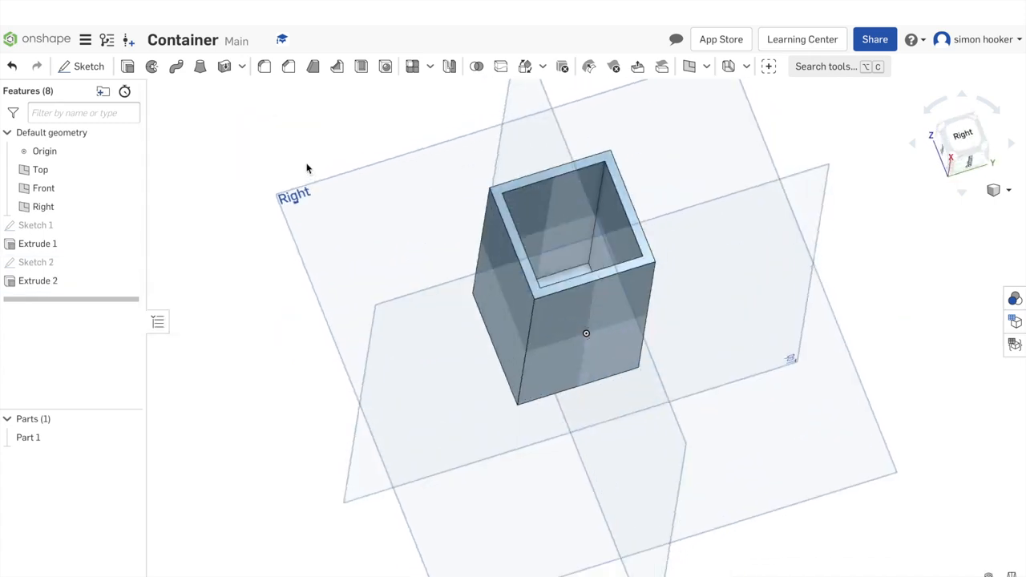
{"action": "right_click_drag", "start_coordinate": [306, 168], "coordinate": [294, 127]}
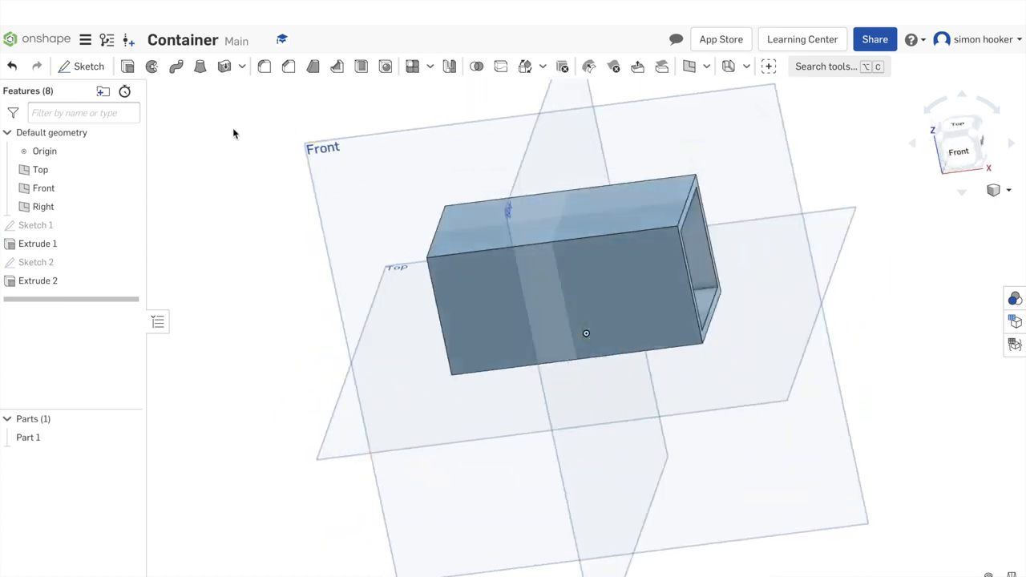
{"action": "left_click", "coordinate": [951, 151]}
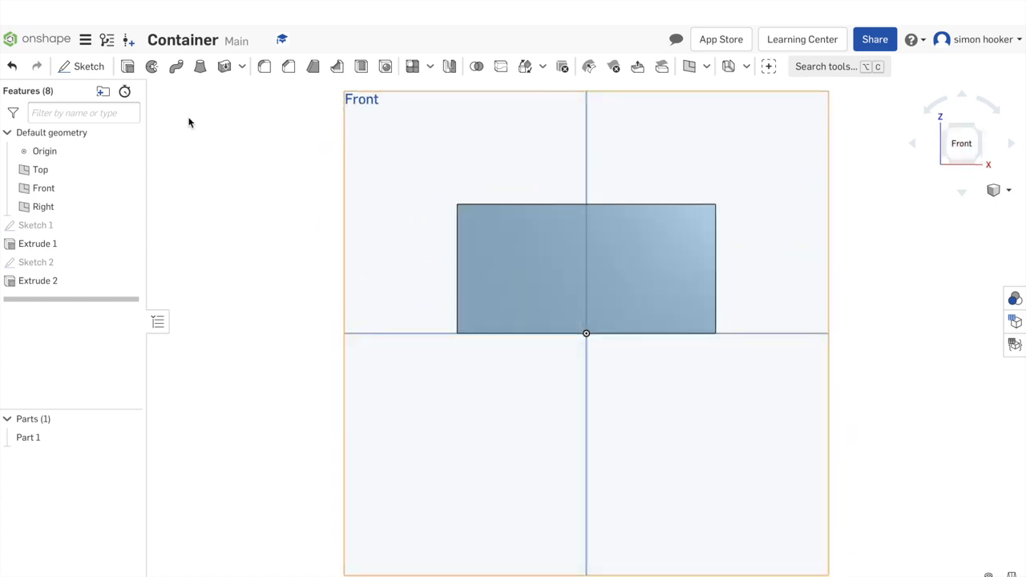
{"action": "left_click", "coordinate": [81, 66]}
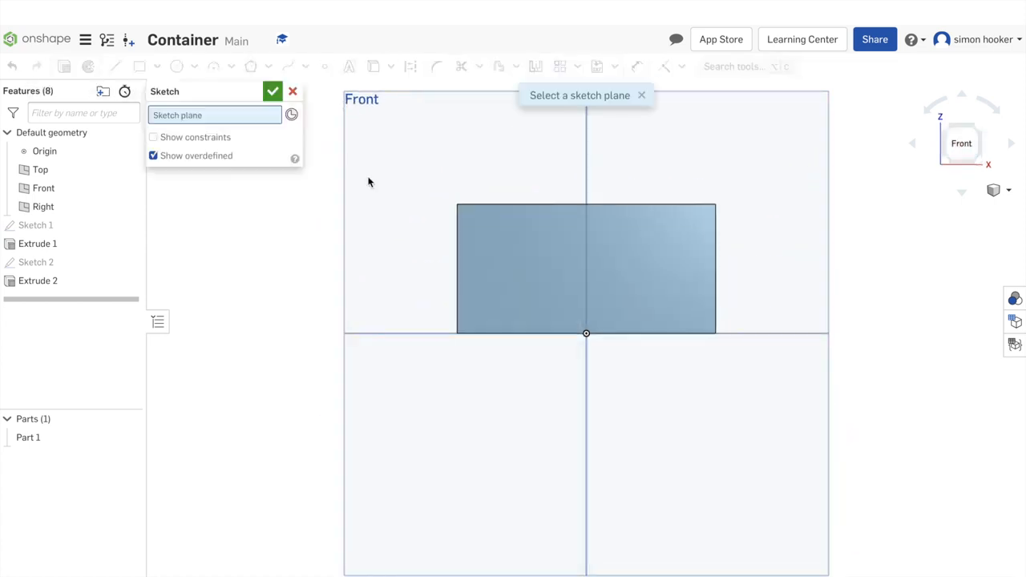
{"action": "left_click", "coordinate": [496, 222]}
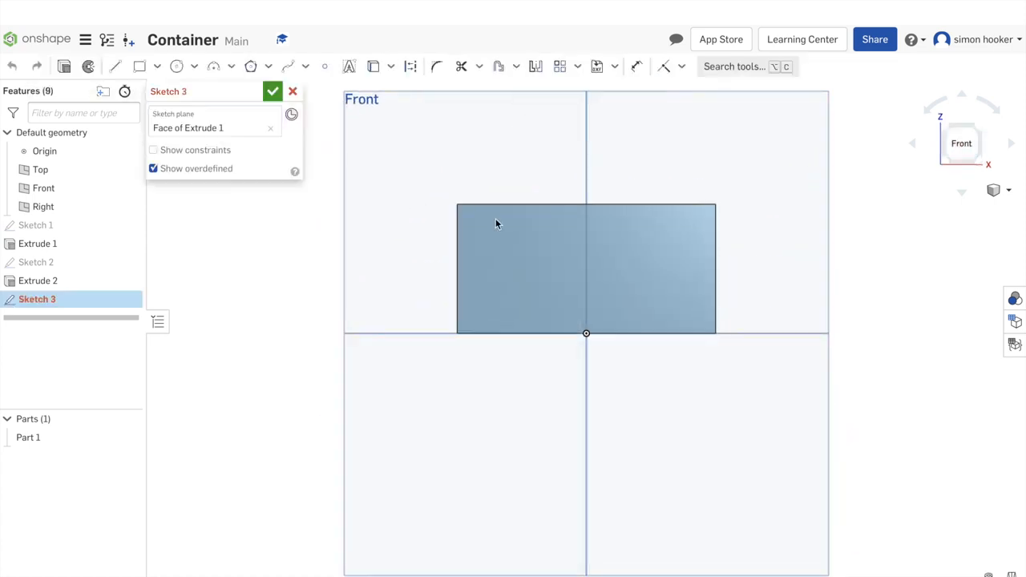
Draw a corner rectangle inside the front face, near its upper-left corner.
{"action": "left_click", "coordinate": [157, 67]}
{"action": "left_click", "coordinate": [151, 91]}
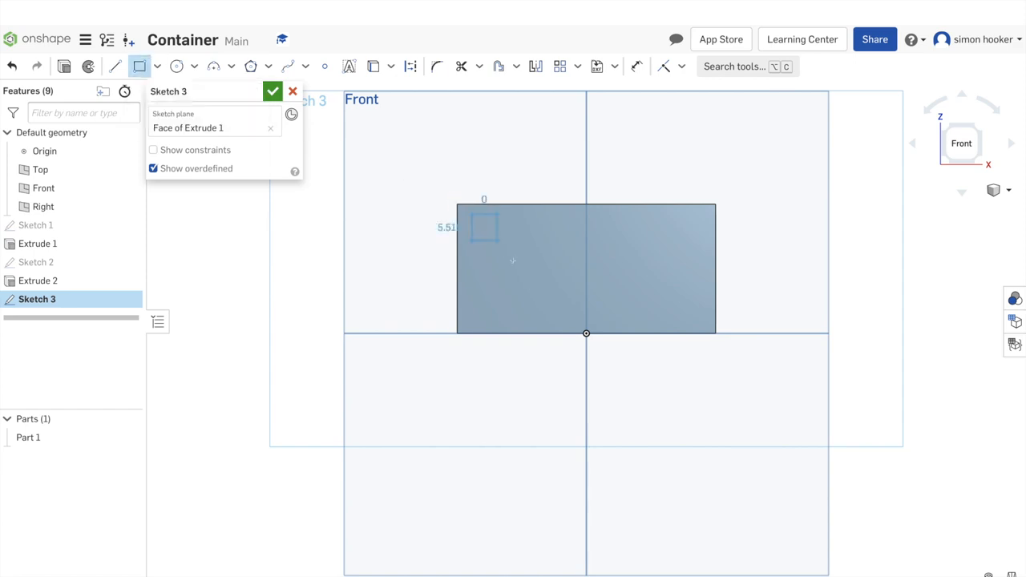
{"action": "left_click", "coordinate": [620, 293]}
{"action": "left_click", "coordinate": [620, 293]}
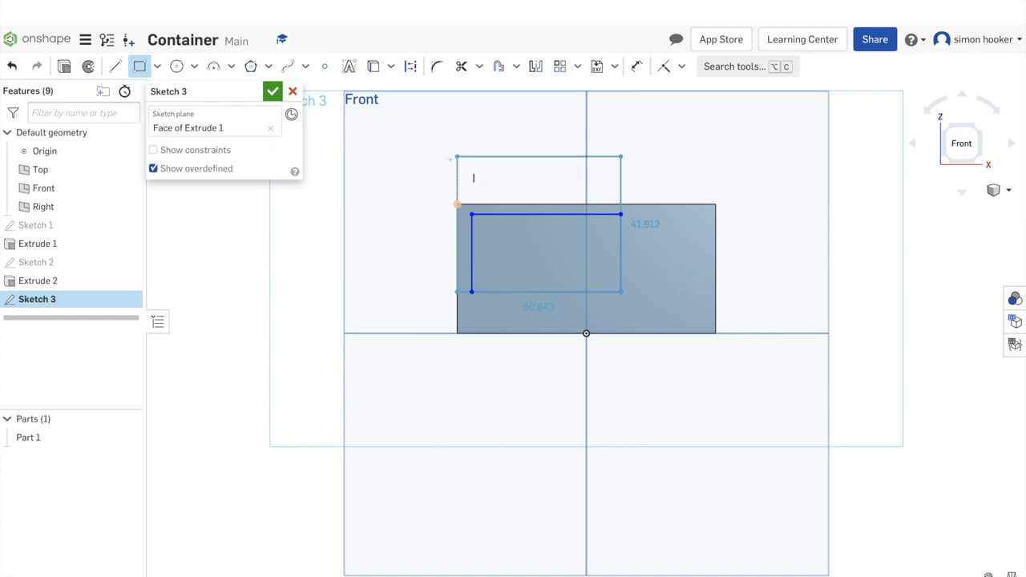
{"action": "key", "text": "Escape"}
Dimension the front-face rectangle's upper edge to 50 mm and its left vertical side to 20 mm.
{"action": "left_click", "coordinate": [636, 66]}
{"action": "left_click", "coordinate": [537, 215]}
{"action": "left_click", "coordinate": [536, 164]}
{"action": "type", "text": "50"}
{"action": "key", "text": "Return"}
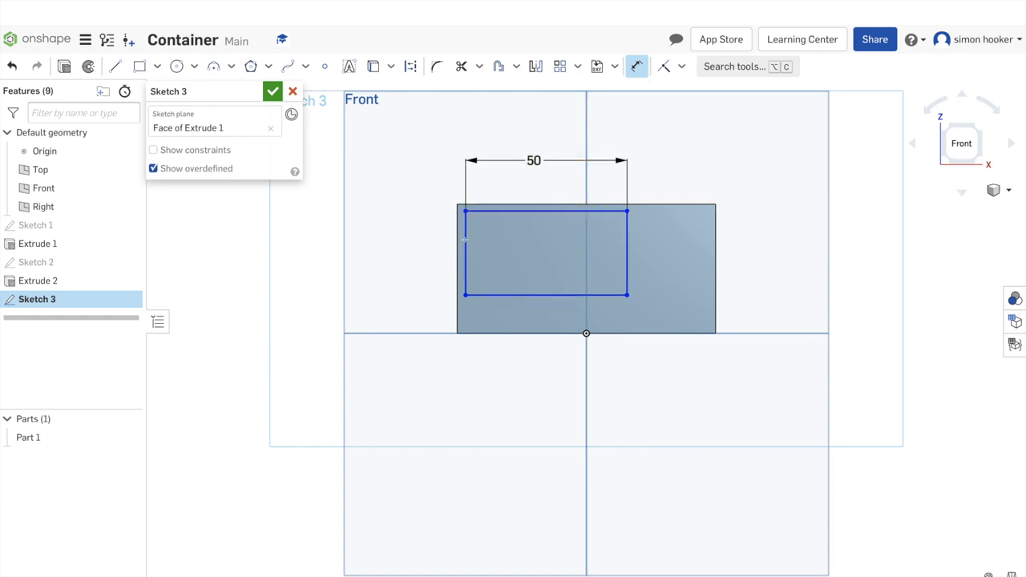
{"action": "left_click", "coordinate": [465, 239]}
{"action": "left_click", "coordinate": [405, 234]}
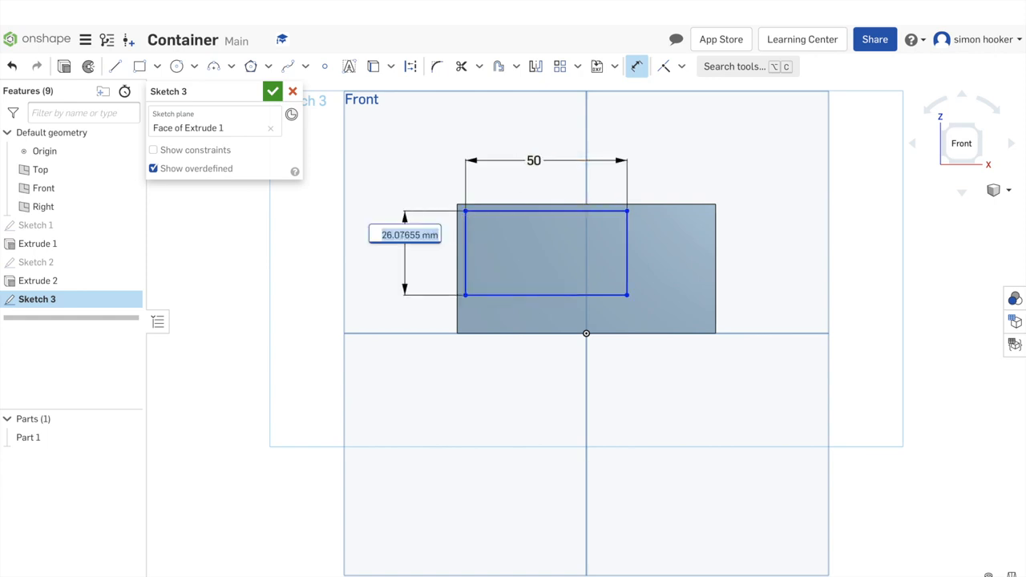
{"action": "type", "text": "20"}
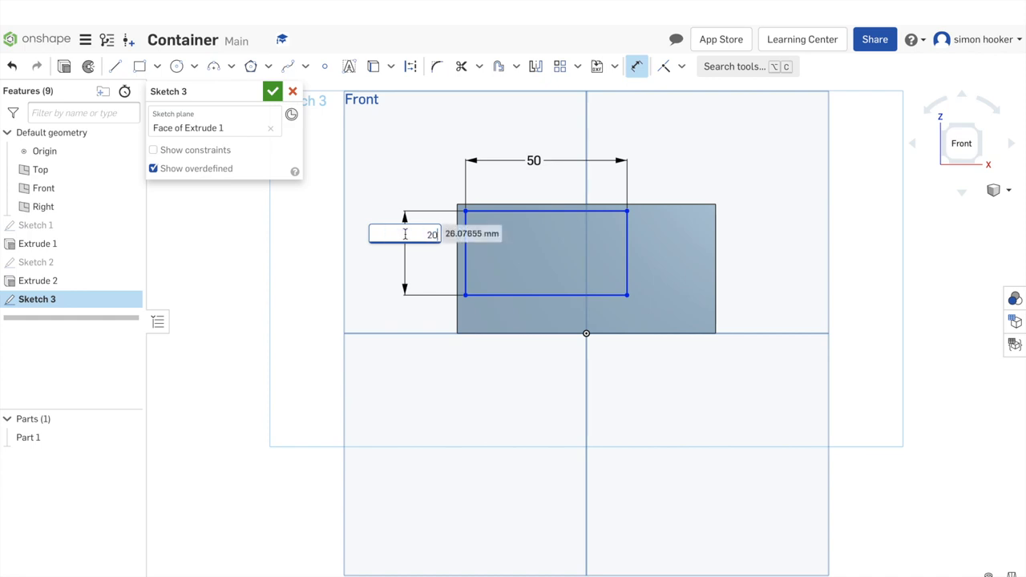
{"action": "key", "text": "Return"}
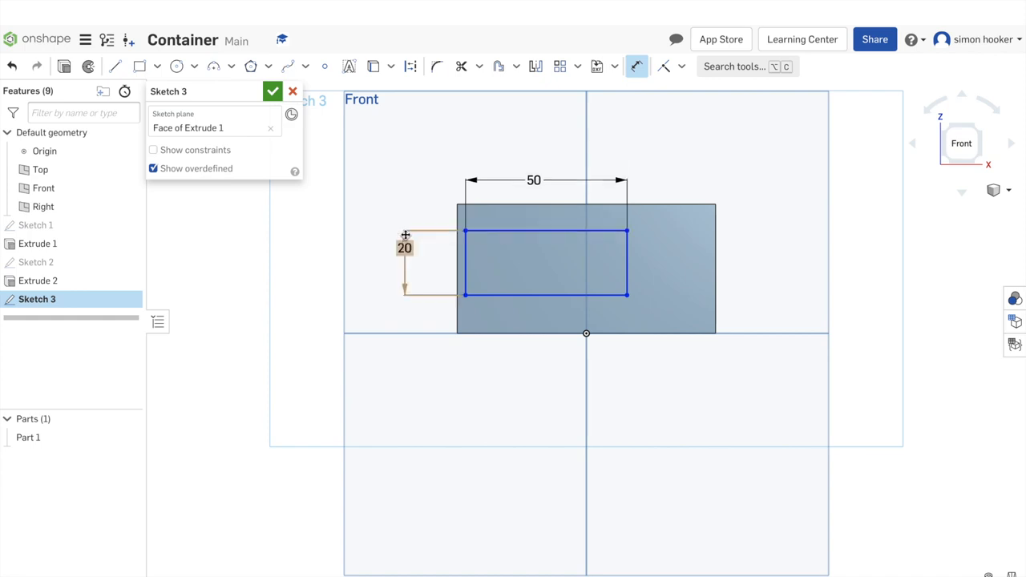
Dimension the rectangle 5 mm below the block's upper edge and finish the sketch.
{"action": "left_click", "coordinate": [502, 231]}
{"action": "left_click", "coordinate": [510, 205]}
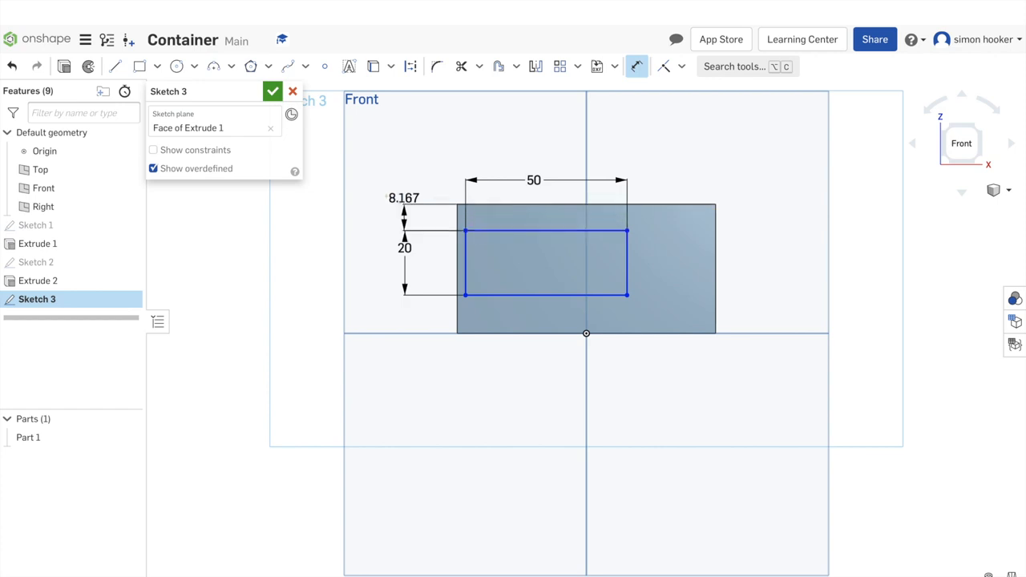
{"action": "left_click", "coordinate": [383, 194]}
{"action": "type", "text": "5"}
{"action": "key", "text": "Return"}
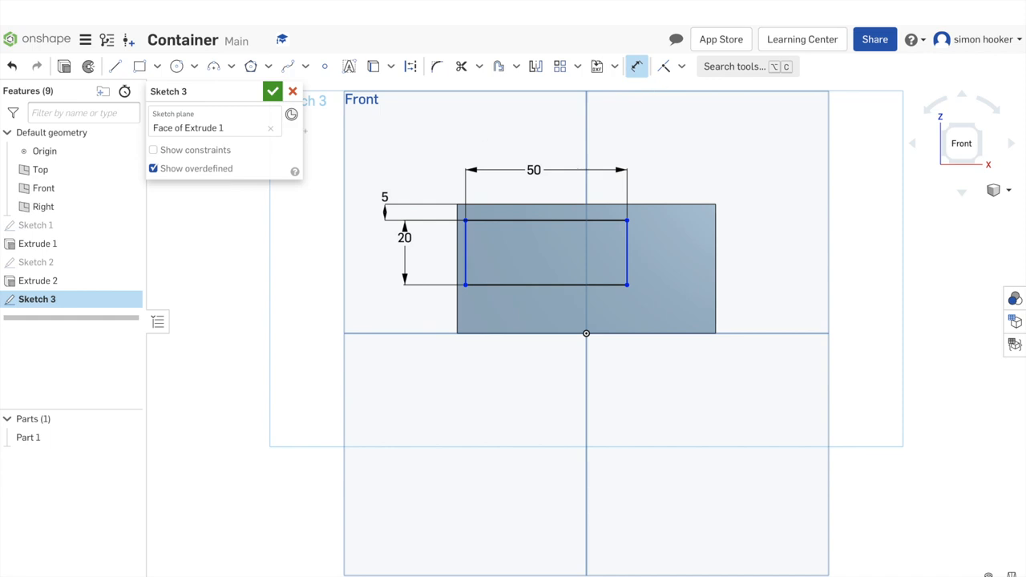
{"action": "left_click", "coordinate": [271, 92]}
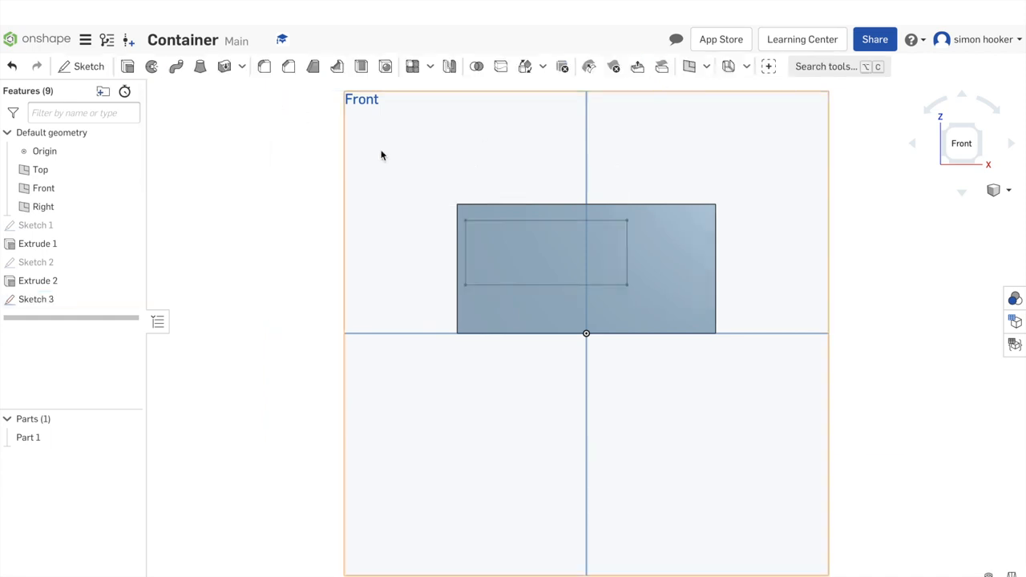
Extrude Sketch 3 into the block as a Remove cut with a blind depth of 25 mm to open a side window.
{"action": "key", "text": "Left"}
{"action": "key", "text": "Left"}
{"action": "key", "text": "Down"}
{"action": "key", "text": "Down"}
{"action": "key", "text": "Left"}
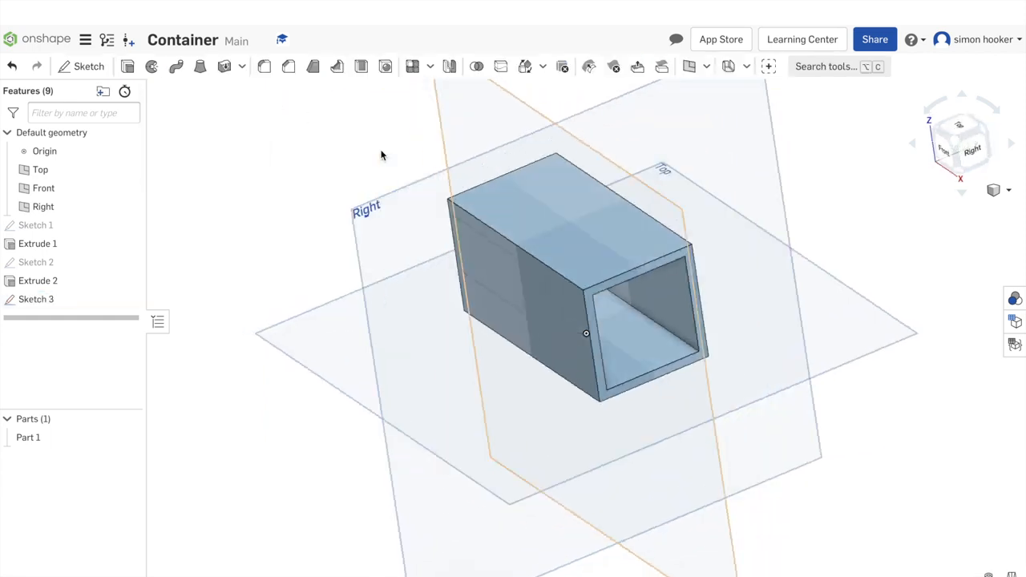
{"action": "key", "text": "Right"}
{"action": "key", "text": "Up"}
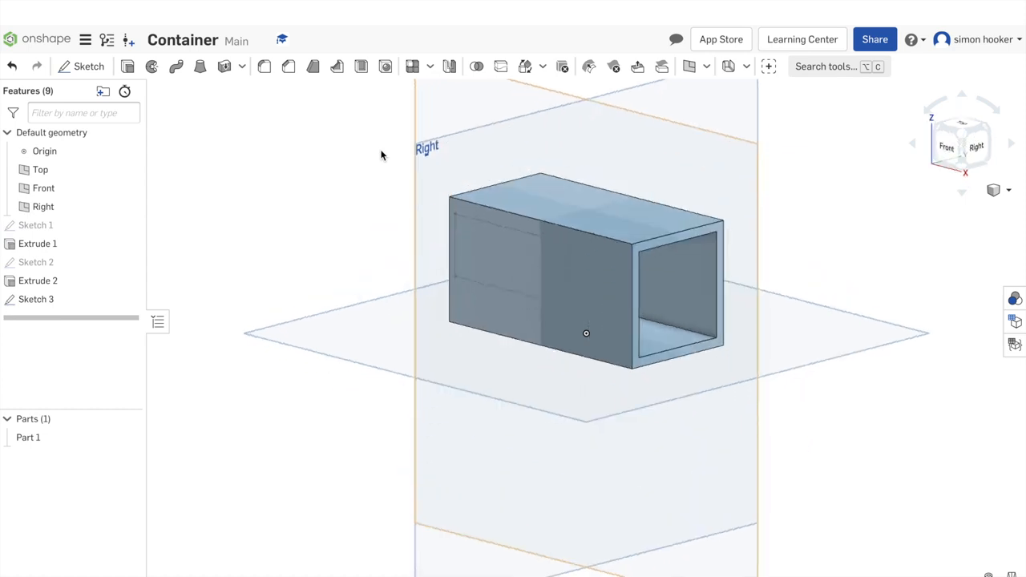
{"action": "left_click", "coordinate": [127, 67]}
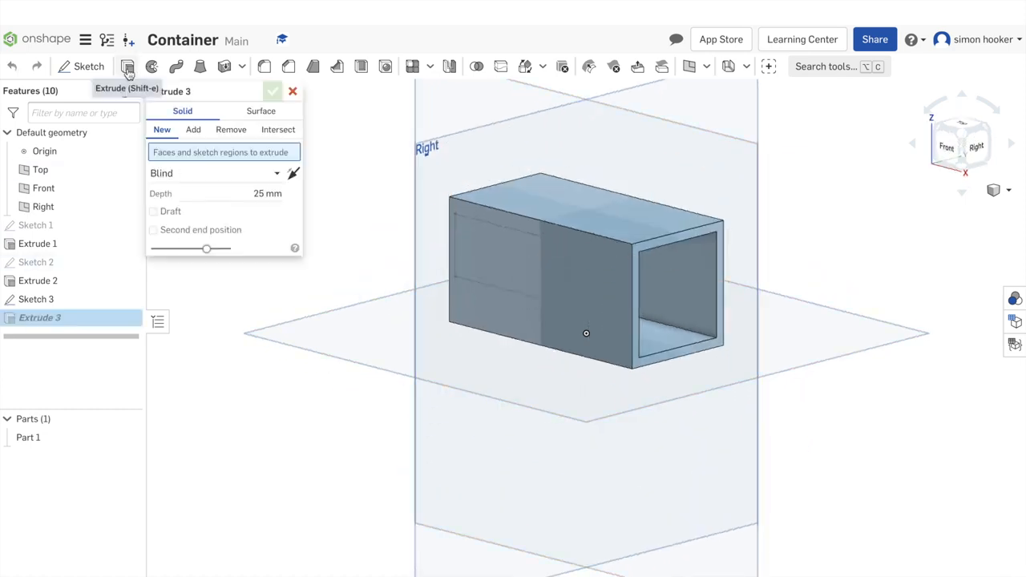
{"action": "left_click", "coordinate": [36, 299]}
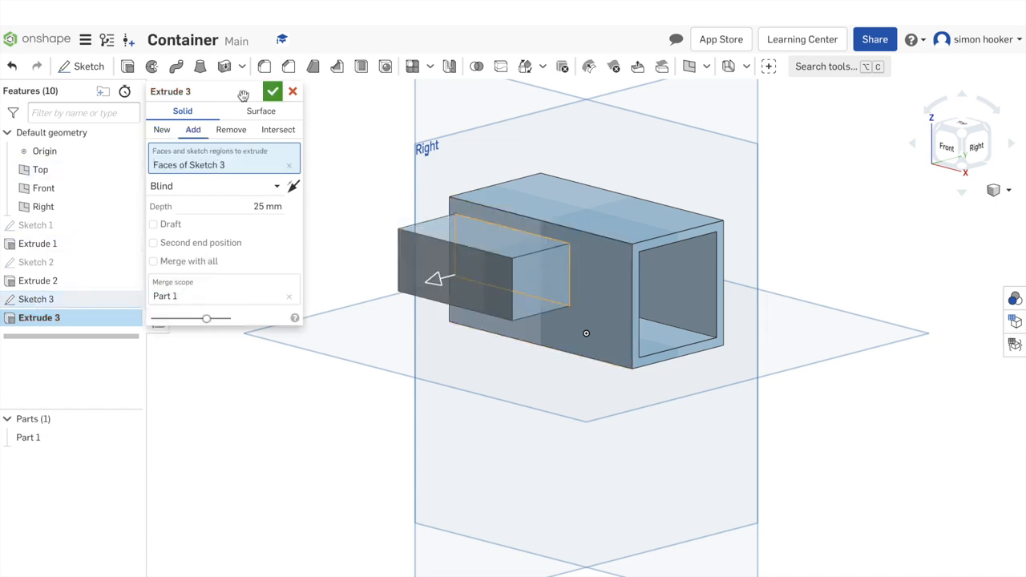
{"action": "left_click", "coordinate": [232, 130]}
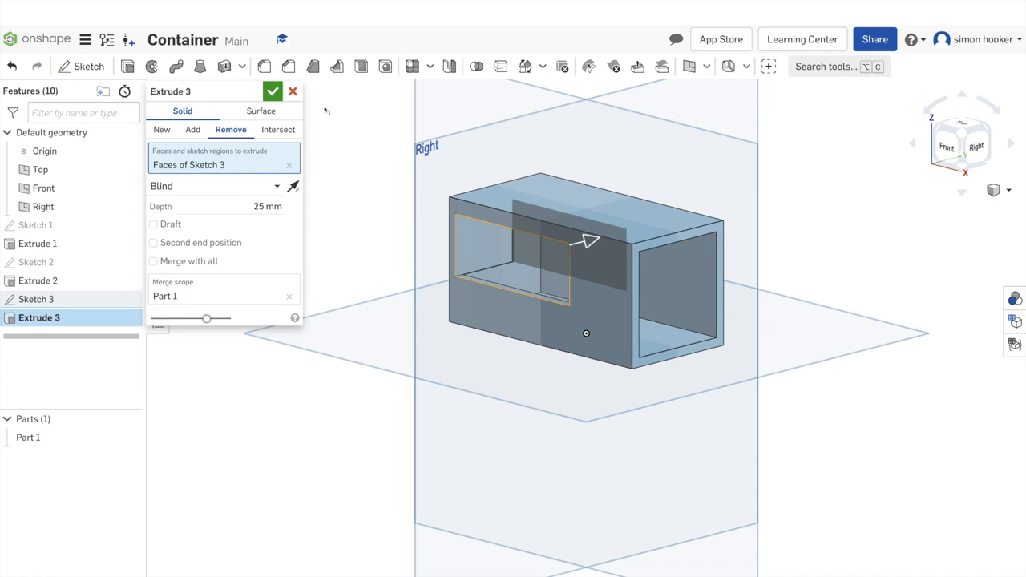
{"action": "left_click", "coordinate": [272, 91]}
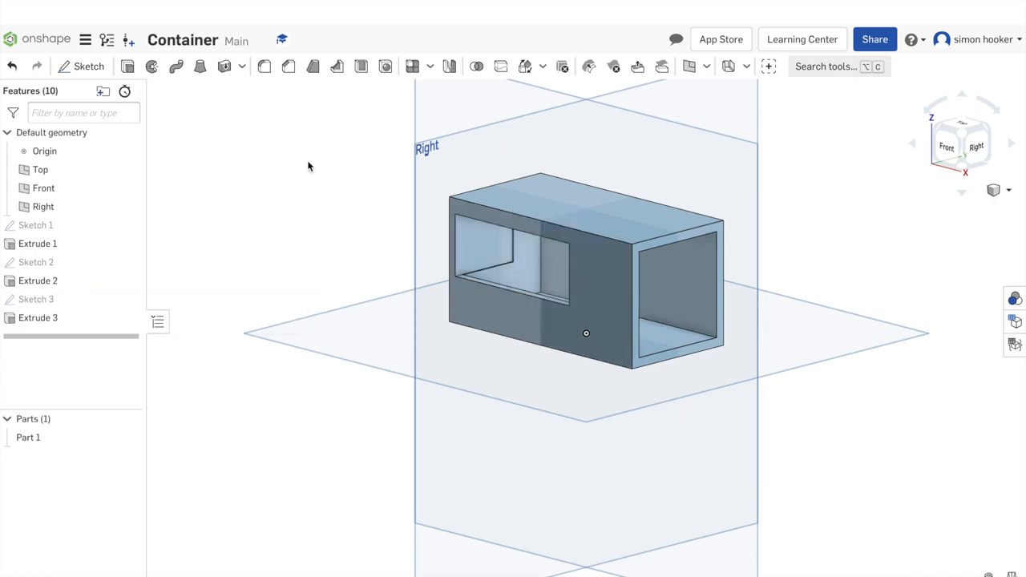
Edit Sketch 3 to dimension the rectangle's left side 5 mm from the block's left edge, and finish the sketch.
{"action": "key", "text": "shift+1"}
{"action": "key", "text": "shift+7"}
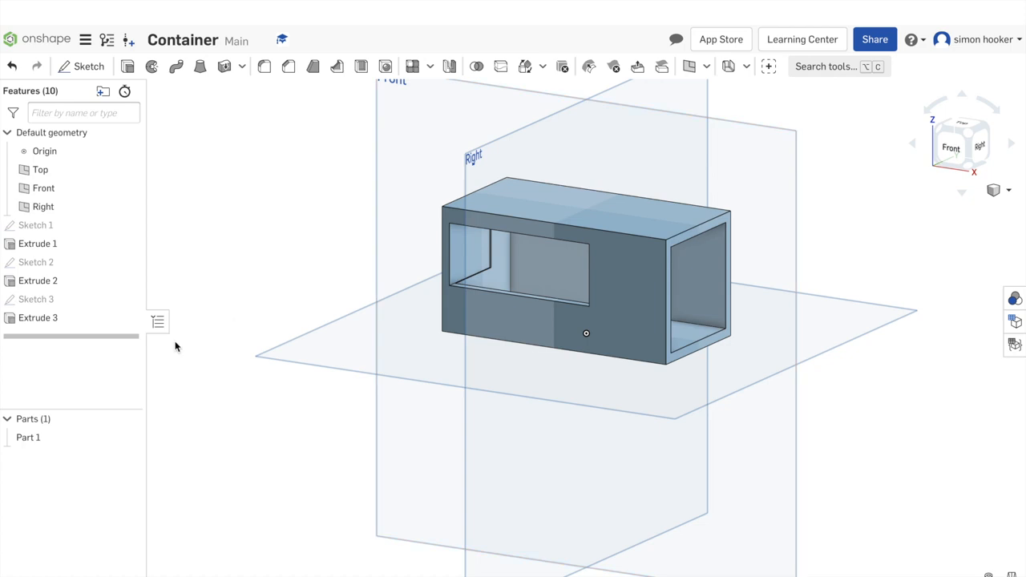
{"action": "left_click", "coordinate": [41, 297]}
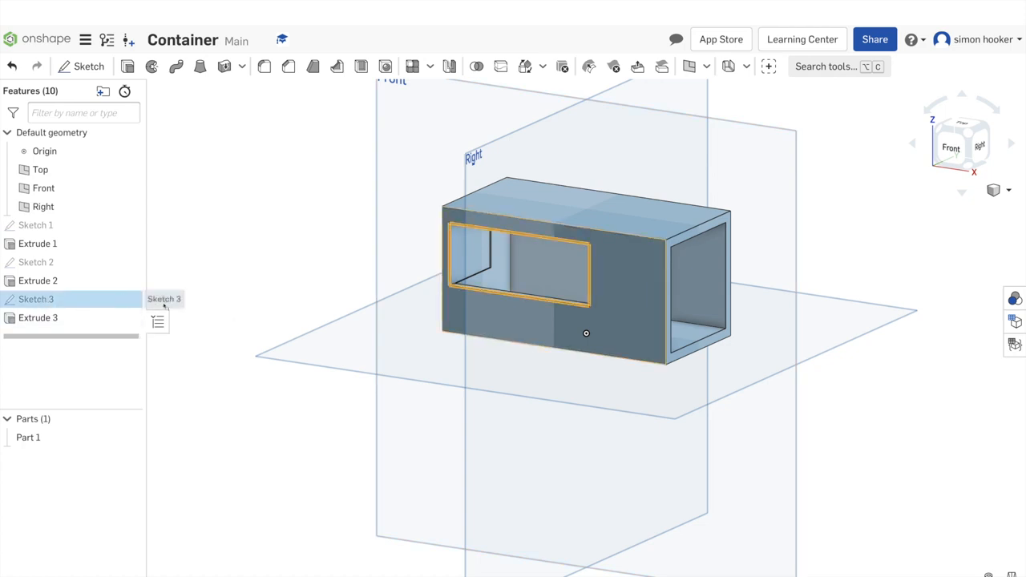
{"action": "right_click", "coordinate": [103, 307]}
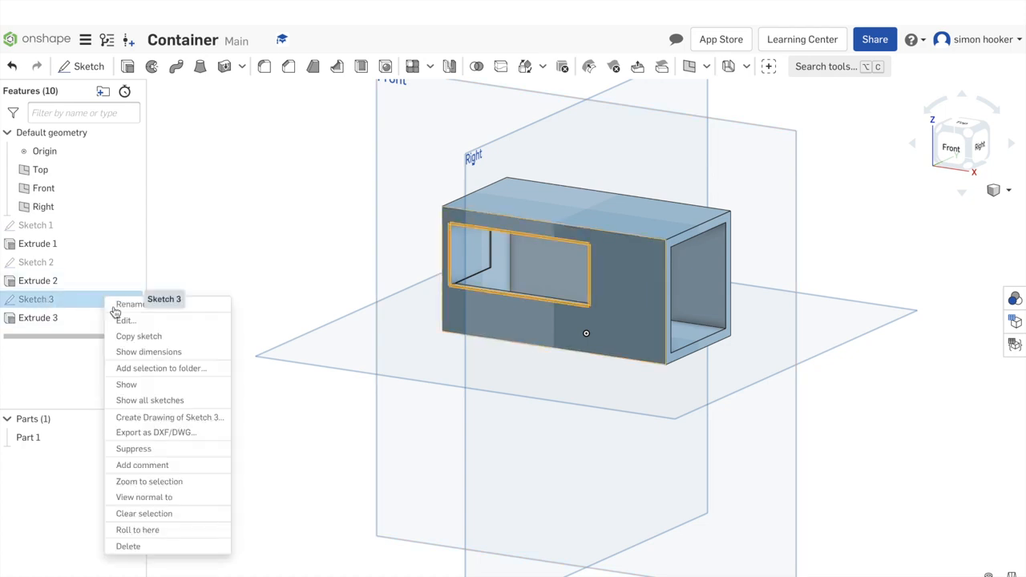
{"action": "left_click", "coordinate": [128, 321]}
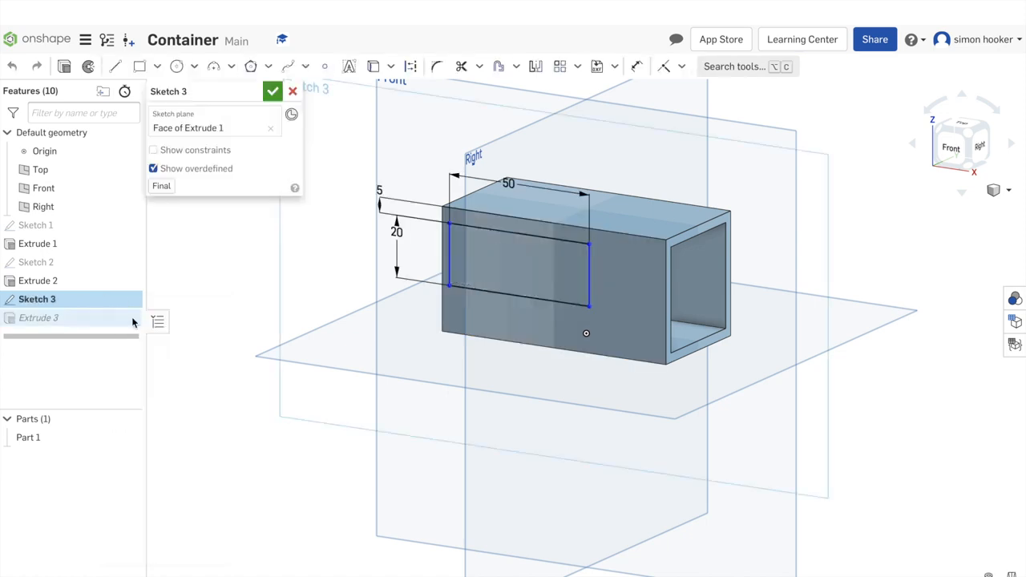
{"action": "left_click", "coordinate": [637, 65]}
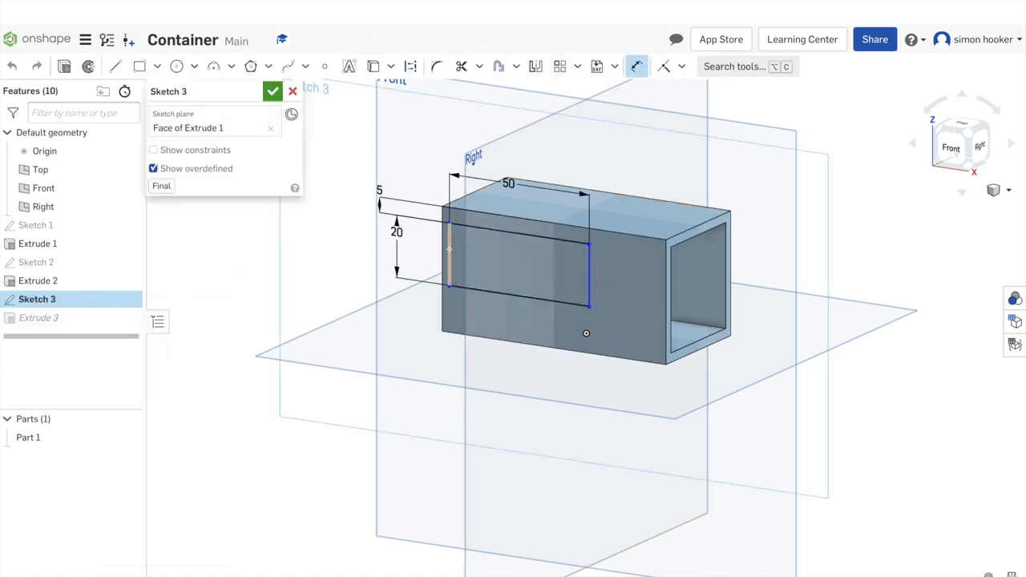
{"action": "left_click", "coordinate": [447, 250]}
{"action": "left_click", "coordinate": [442, 251]}
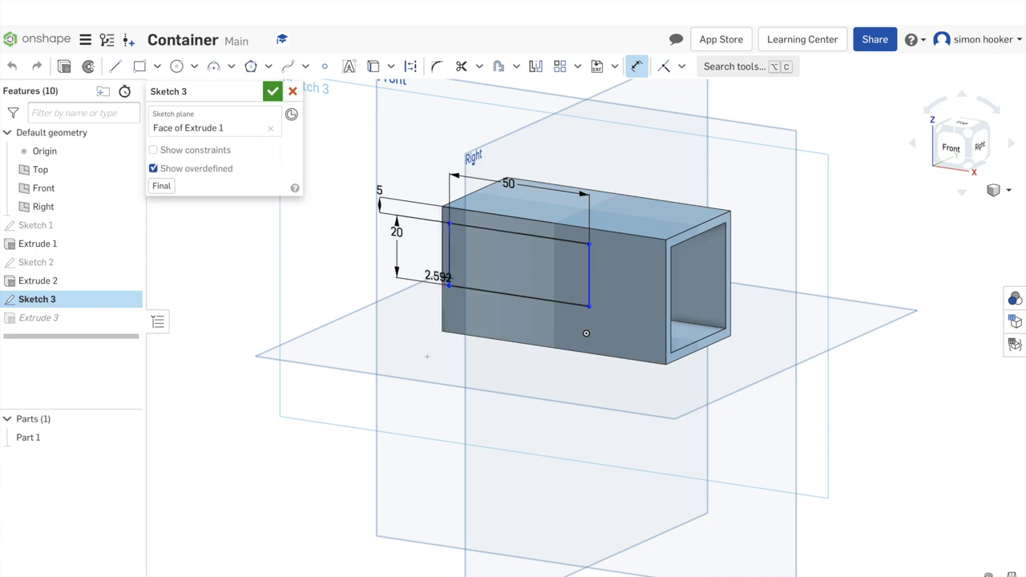
{"action": "left_click", "coordinate": [431, 375]}
{"action": "type", "text": "5"}
{"action": "key", "text": "Return"}
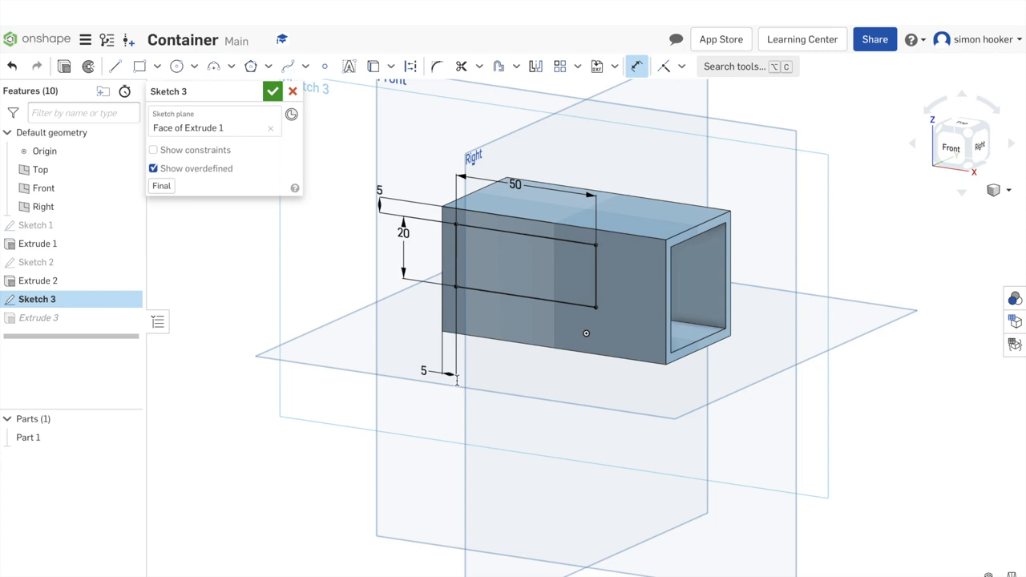
{"action": "left_click", "coordinate": [272, 93]}
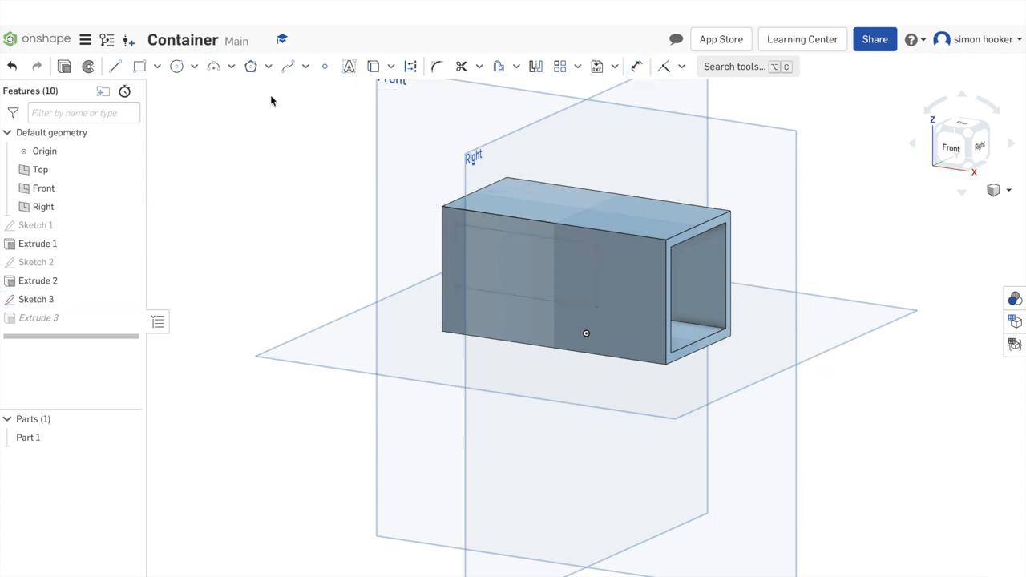
Examine the hollow container and its rectangular side window from several angles.
{"action": "key", "text": "shift+4"}
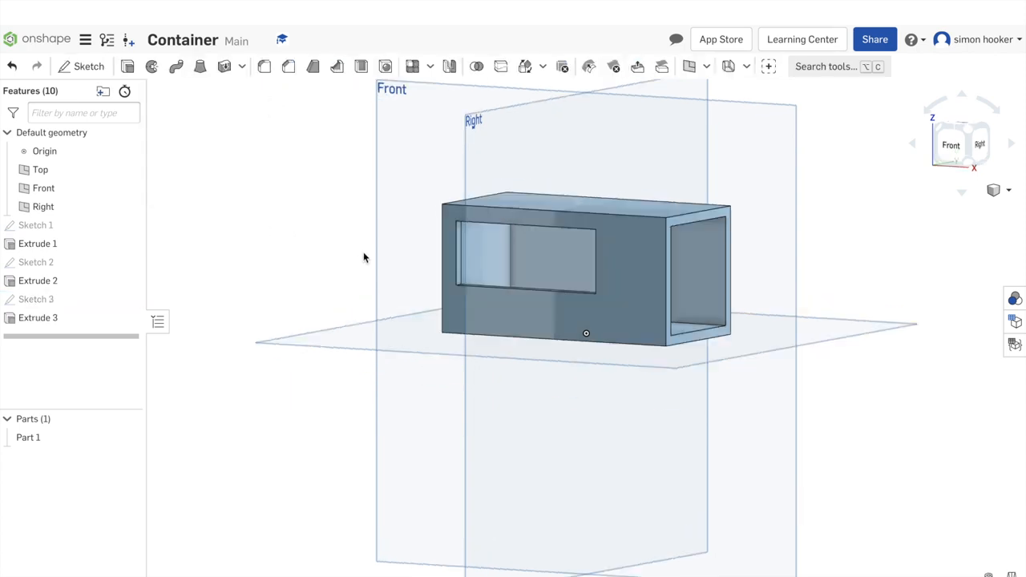
{"action": "key", "text": "shift+7"}
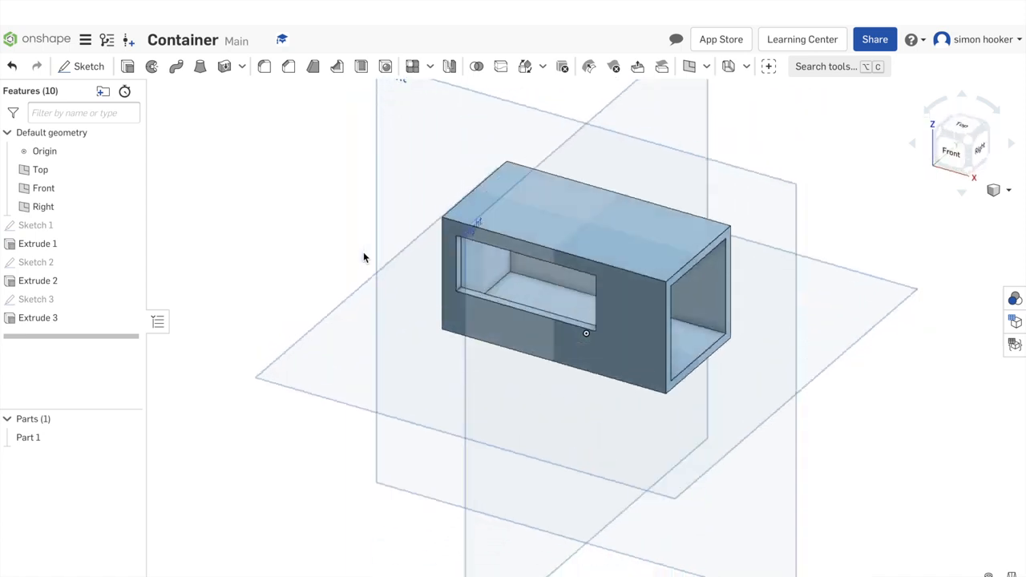
{"action": "key", "text": "Up"}
{"action": "key", "text": "Left"}
{"action": "key", "text": "Left"}
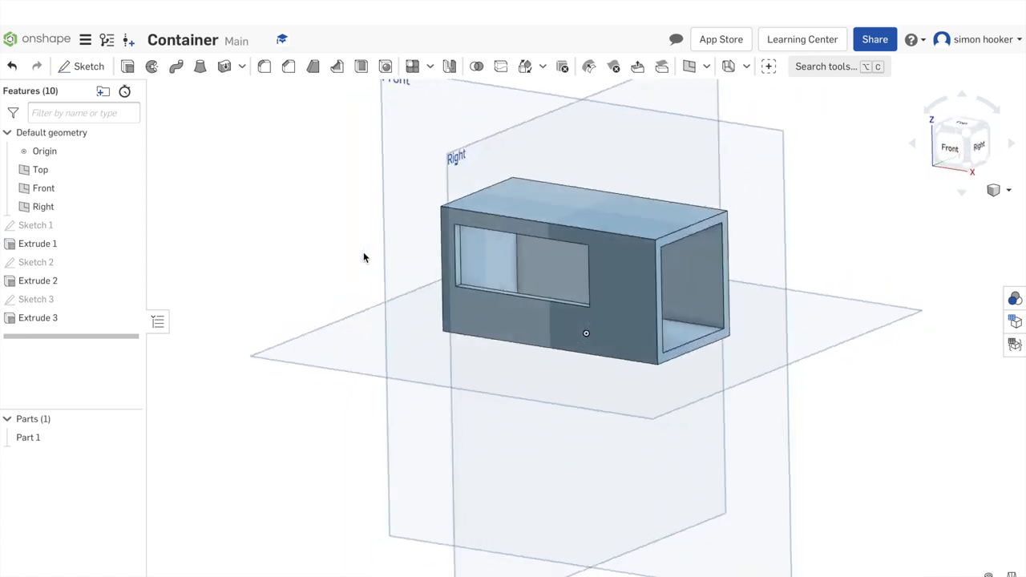
{"action": "key", "text": "Right"}
{"action": "key", "text": "Right"}
{"action": "key", "text": "Right"}
{"action": "key", "text": "Right"}
{"action": "key", "text": "Right"}
{"action": "key", "text": "Right"}
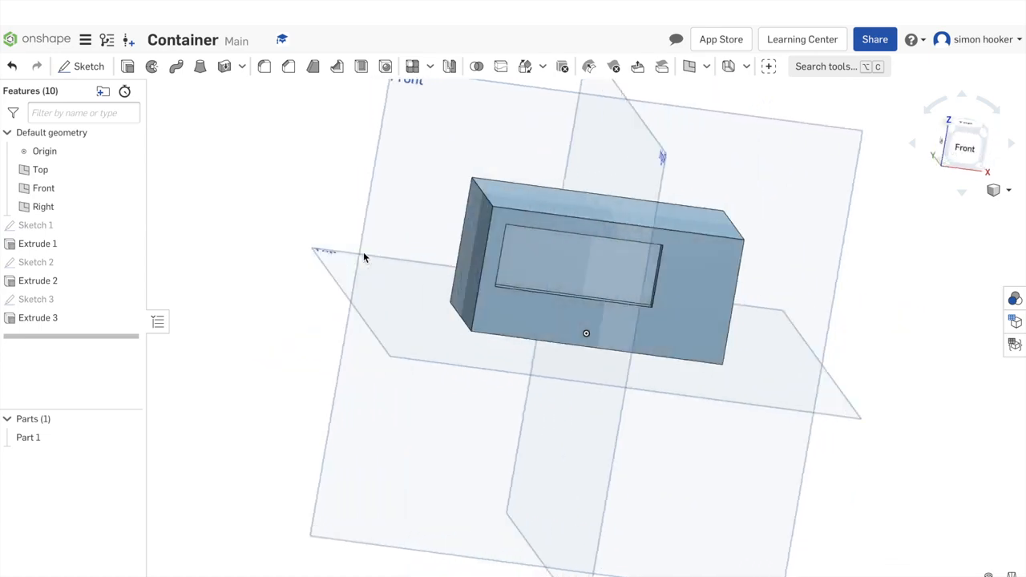
{"action": "key", "text": "Left"}
{"action": "key", "text": "Left"}
{"action": "key", "text": "Right"}
{"action": "key", "text": "Right"}
{"action": "key", "text": "Right"}
{"action": "key", "text": "Right"}
{"action": "key", "text": "Right"}
{"action": "key", "text": "Right"}
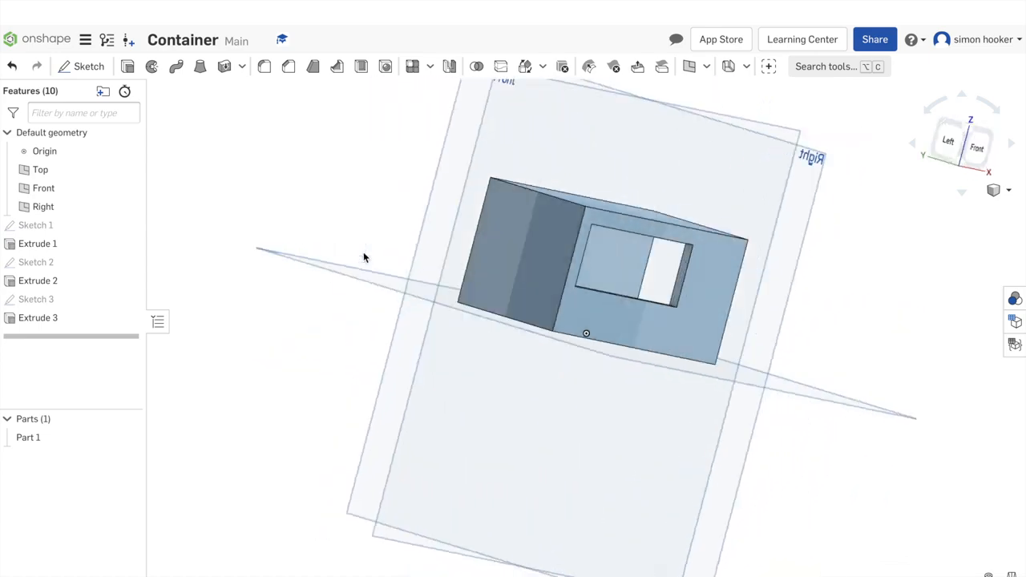
{"action": "key", "text": "Left"}
{"action": "key", "text": "Left"}
{"action": "key", "text": "Left"}
{"action": "key", "text": "Left"}
{"action": "key", "text": "Left"}
{"action": "key", "text": "Left"}
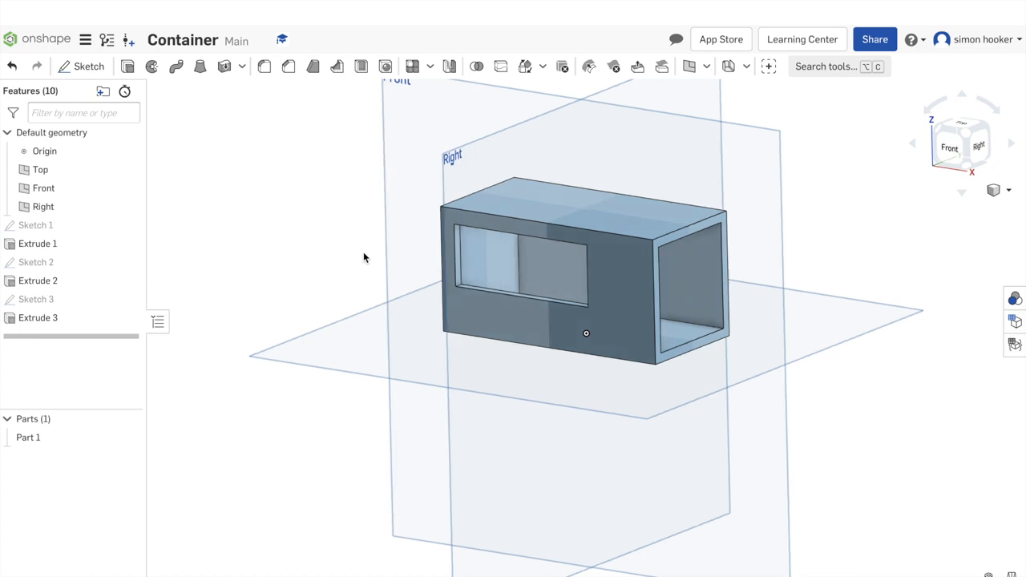
{"action": "key", "text": "Left"}
{"action": "key", "text": "Left"}
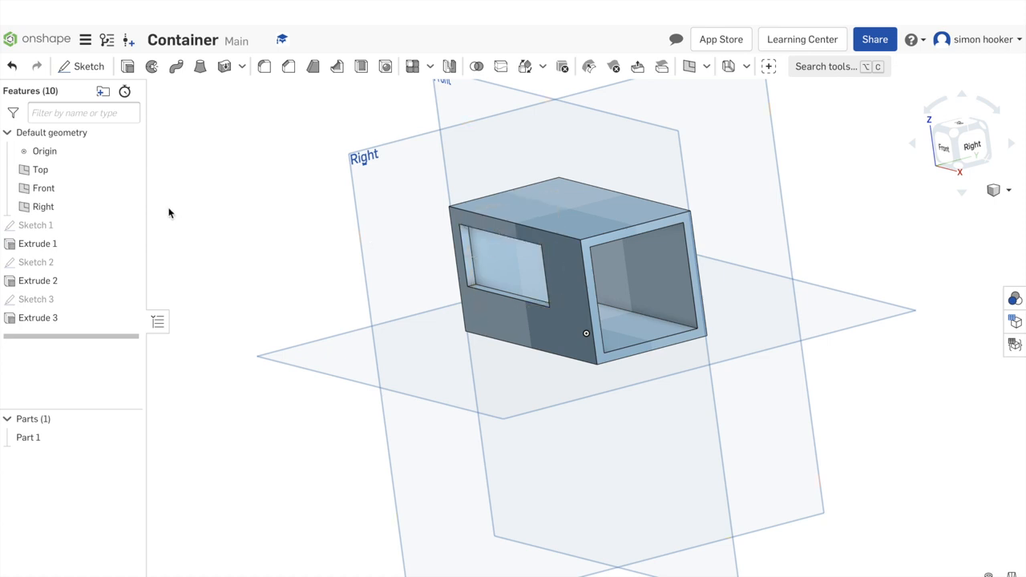
Sketch a thin corner rectangle about 50 by 2 mm on the container's front face, starting at the window's upper-left corner and running along its upper edge.
{"action": "left_click", "coordinate": [87, 69]}
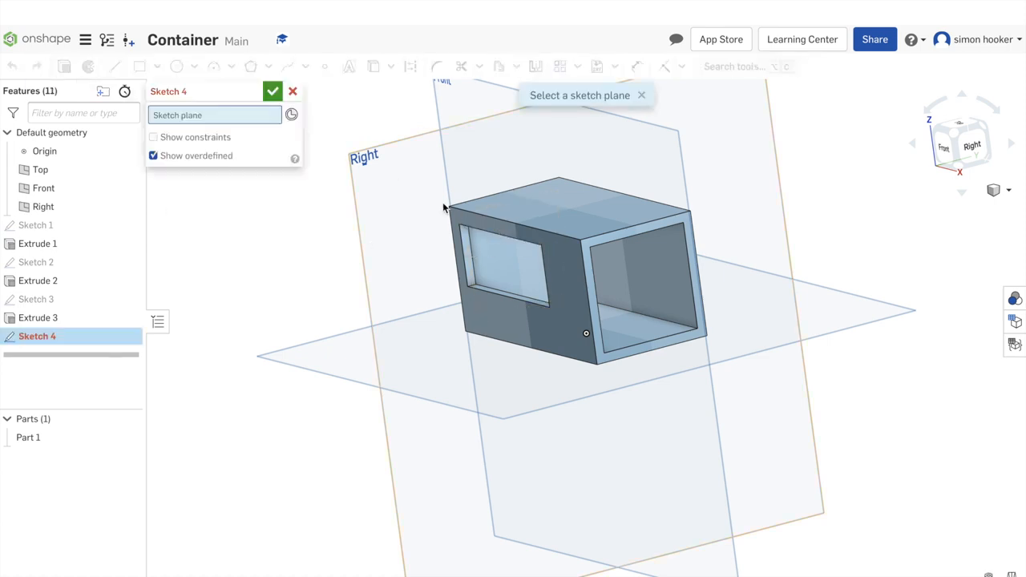
{"action": "left_click", "coordinate": [459, 215]}
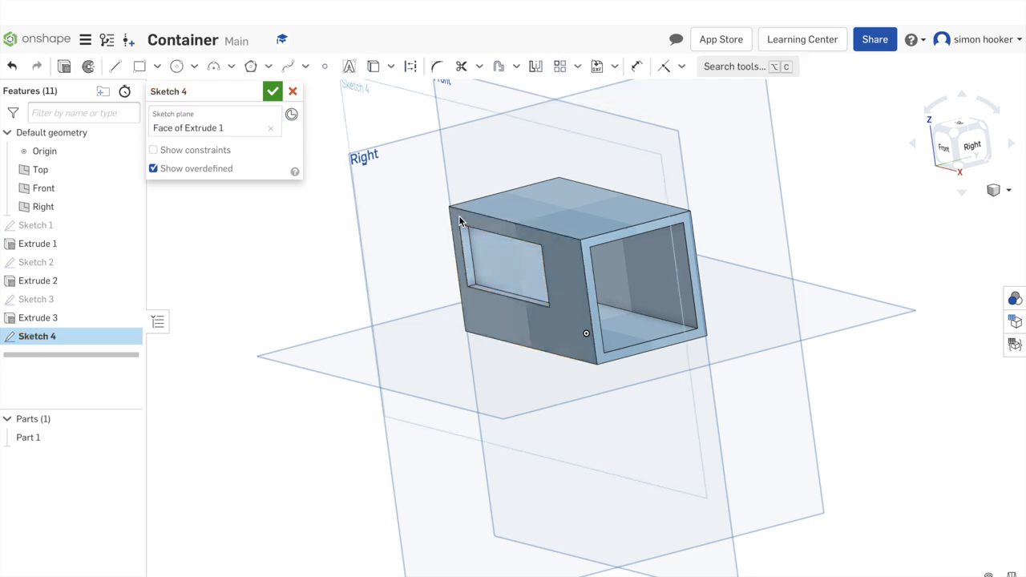
{"action": "left_click", "coordinate": [942, 155]}
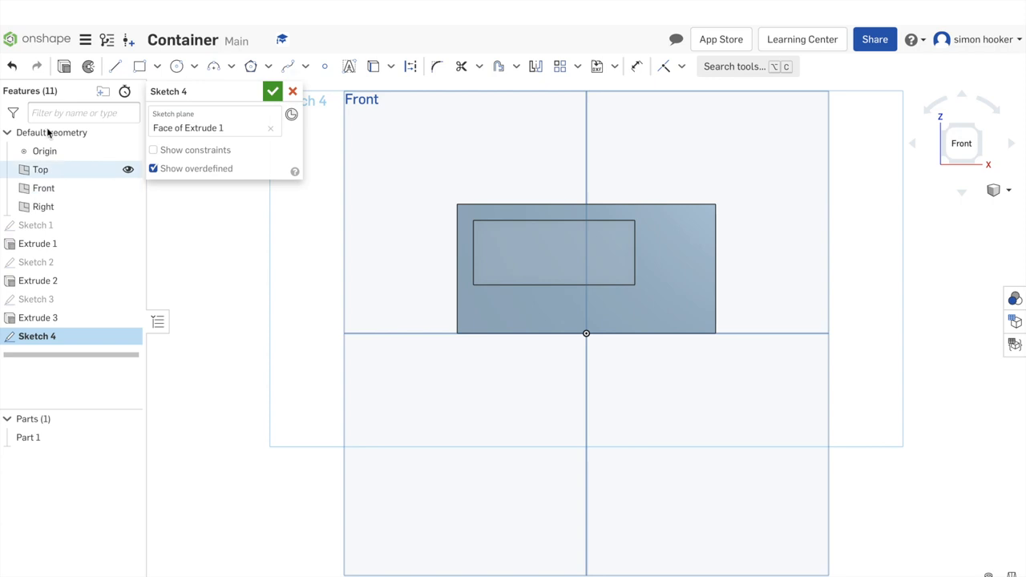
{"action": "left_click", "coordinate": [138, 68]}
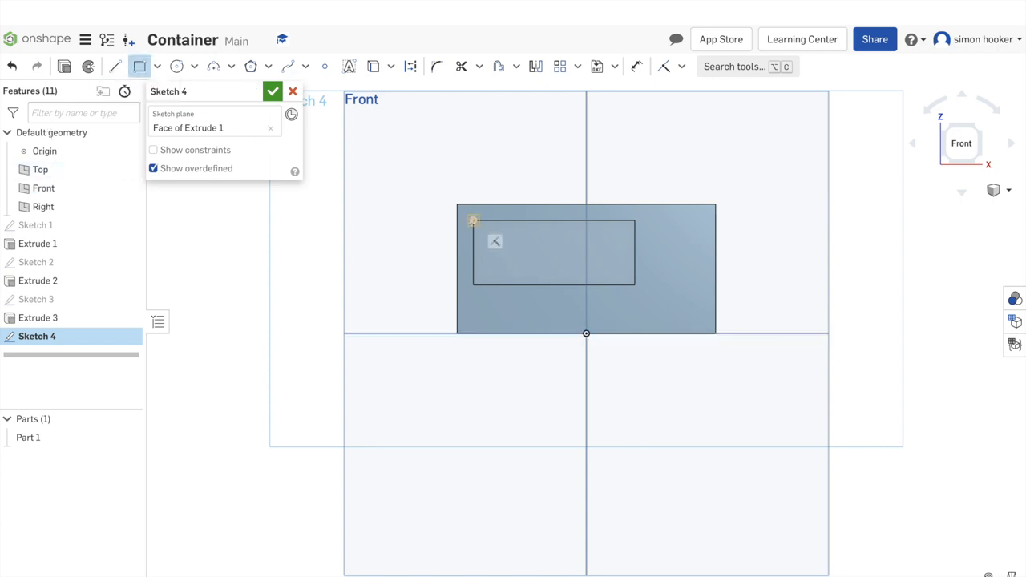
{"action": "left_click", "coordinate": [473, 221]}
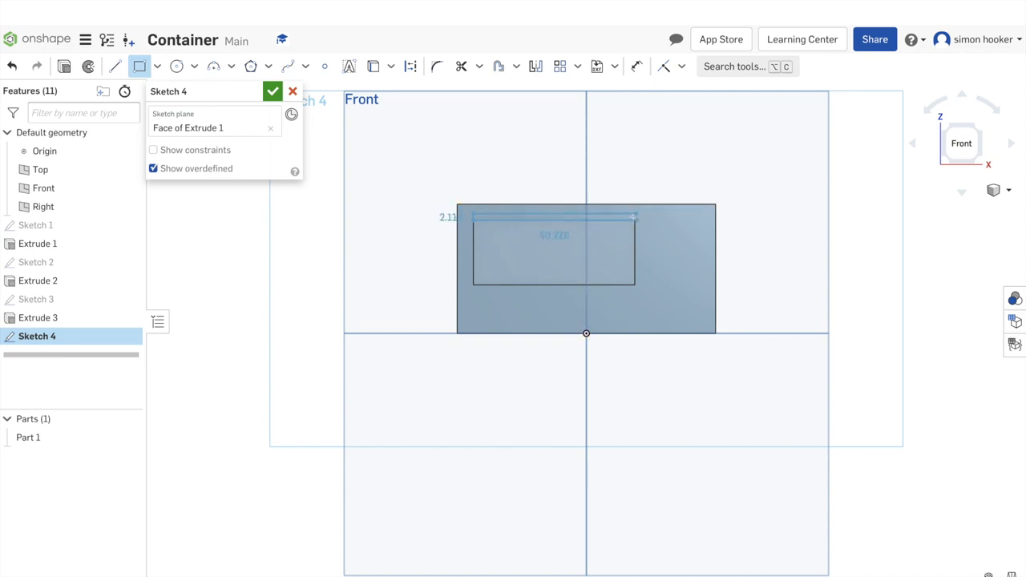
{"action": "left_click", "coordinate": [635, 215]}
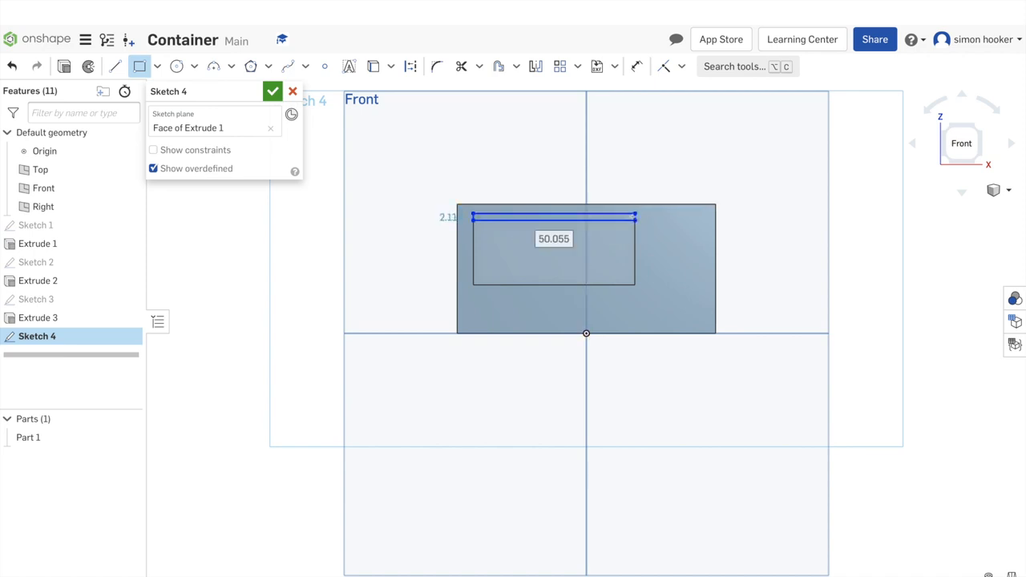
Dimension the thin rectangle's length to 50 mm.
{"action": "left_click", "coordinate": [636, 67]}
{"action": "left_click", "coordinate": [542, 221]}
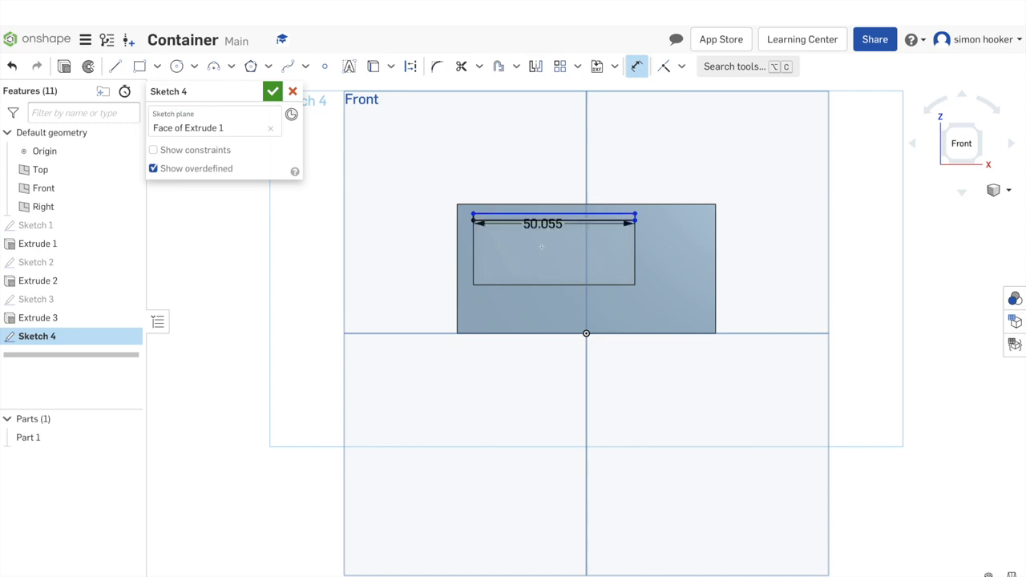
{"action": "left_click", "coordinate": [542, 247]}
{"action": "type", "text": "50"}
{"action": "key", "text": "Return"}
{"action": "key", "text": "Escape"}
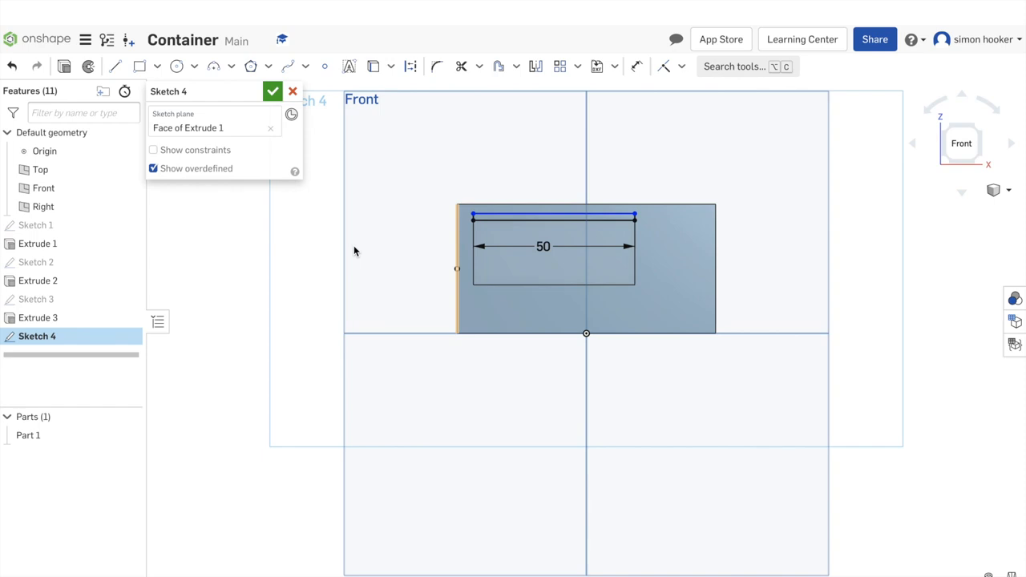
Dimension the thin rectangle's height to 3 mm between its two long edges and finish the sketch.
{"action": "left_click", "coordinate": [611, 214]}
{"action": "left_click", "coordinate": [610, 219]}
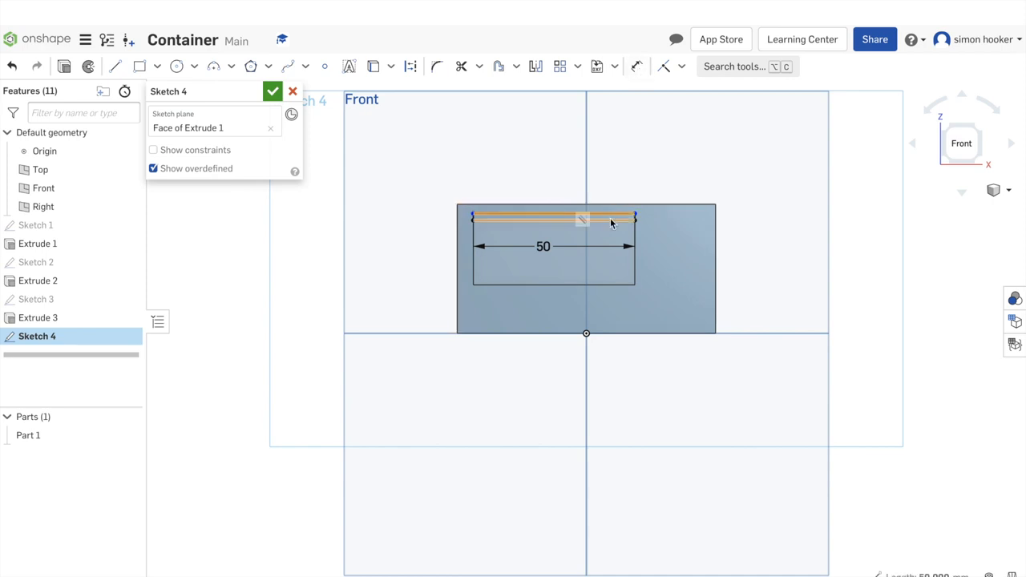
{"action": "left_click", "coordinate": [743, 227]}
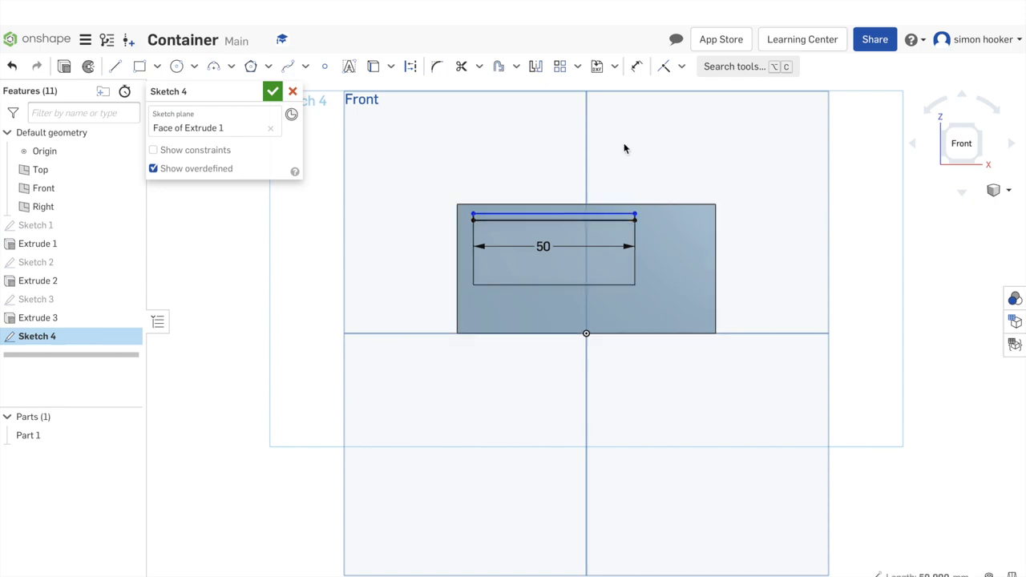
{"action": "left_click", "coordinate": [635, 66]}
{"action": "left_click", "coordinate": [605, 214]}
{"action": "left_click", "coordinate": [604, 219]}
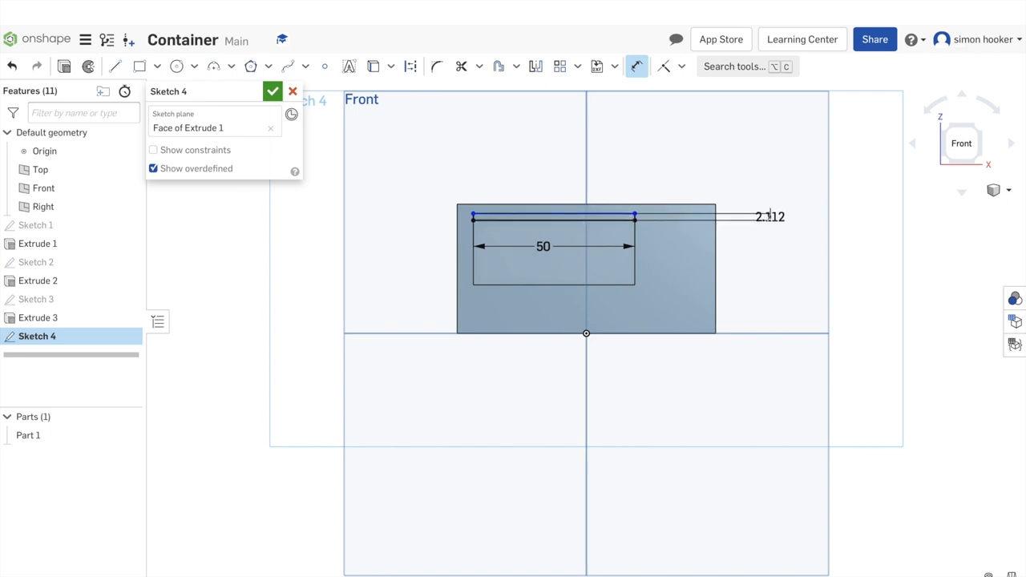
{"action": "left_click", "coordinate": [770, 215]}
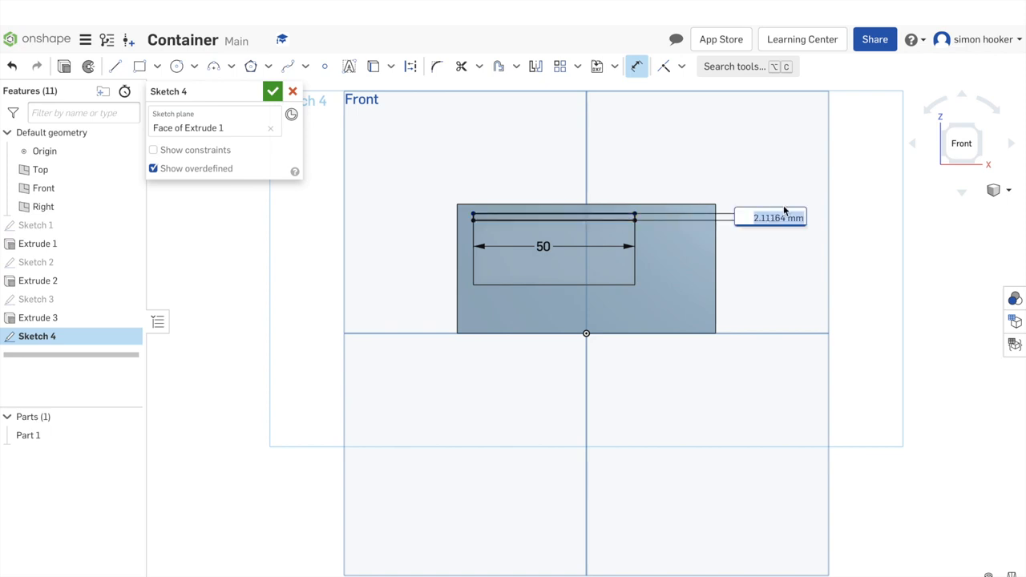
{"action": "type", "text": "3"}
{"action": "key", "text": "Return"}
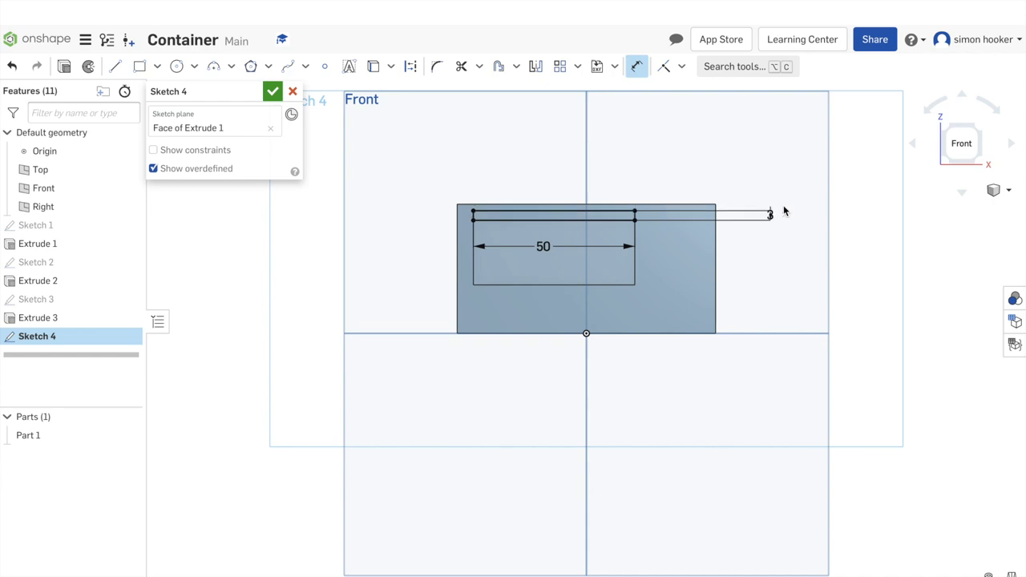
{"action": "left_click", "coordinate": [273, 93]}
Extrude Sketch 4 outward as an Add to Part 1 with a blind depth of 20 mm to form a canopy above the window.
{"action": "key", "text": "Left"}
{"action": "key", "text": "Left"}
{"action": "key", "text": "Left"}
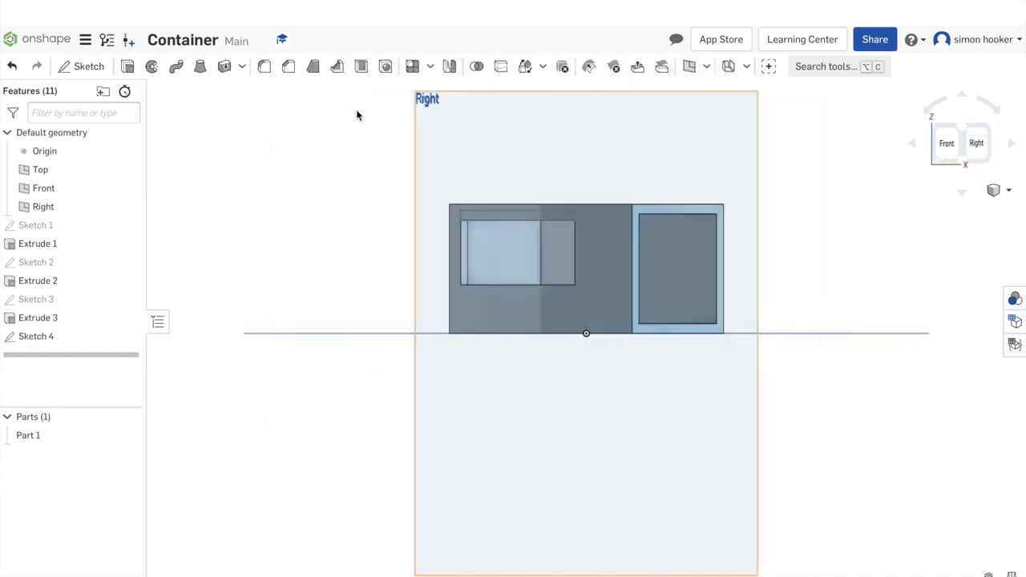
{"action": "key", "text": "Down"}
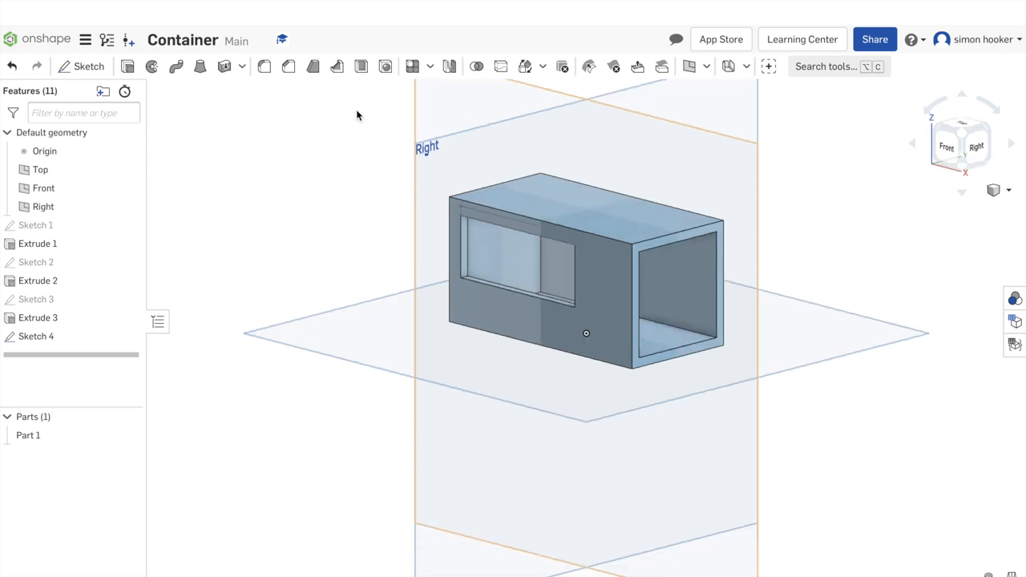
{"action": "left_click", "coordinate": [129, 67]}
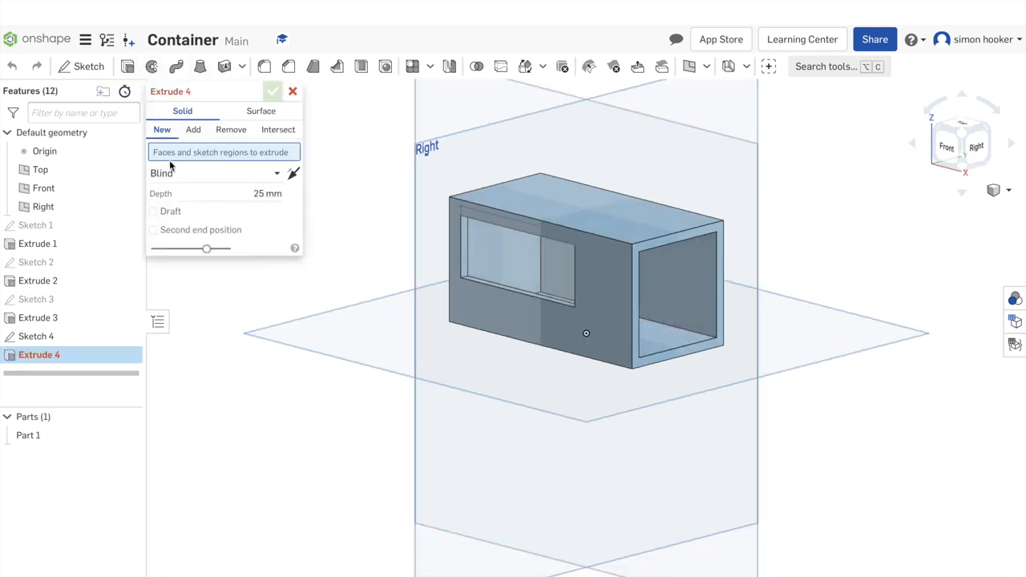
{"action": "left_click", "coordinate": [53, 340]}
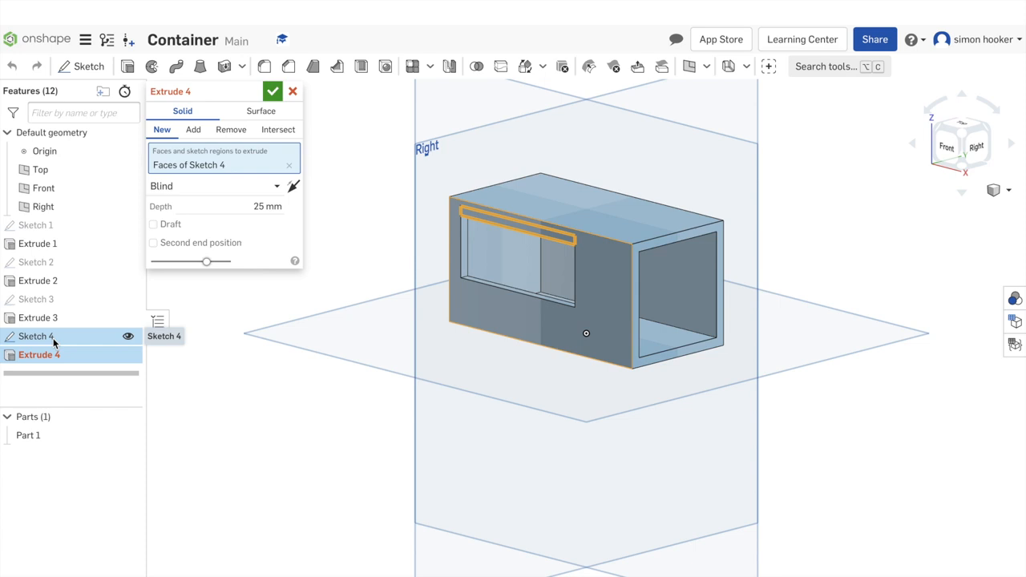
{"action": "left_click", "coordinate": [207, 206]}
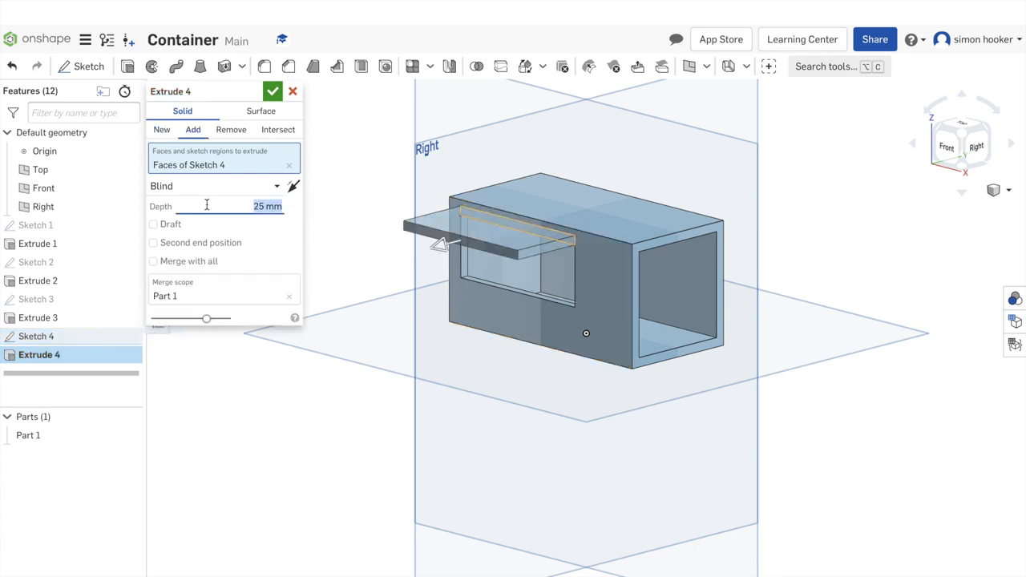
{"action": "type", "text": "20"}
{"action": "key", "text": "Return"}
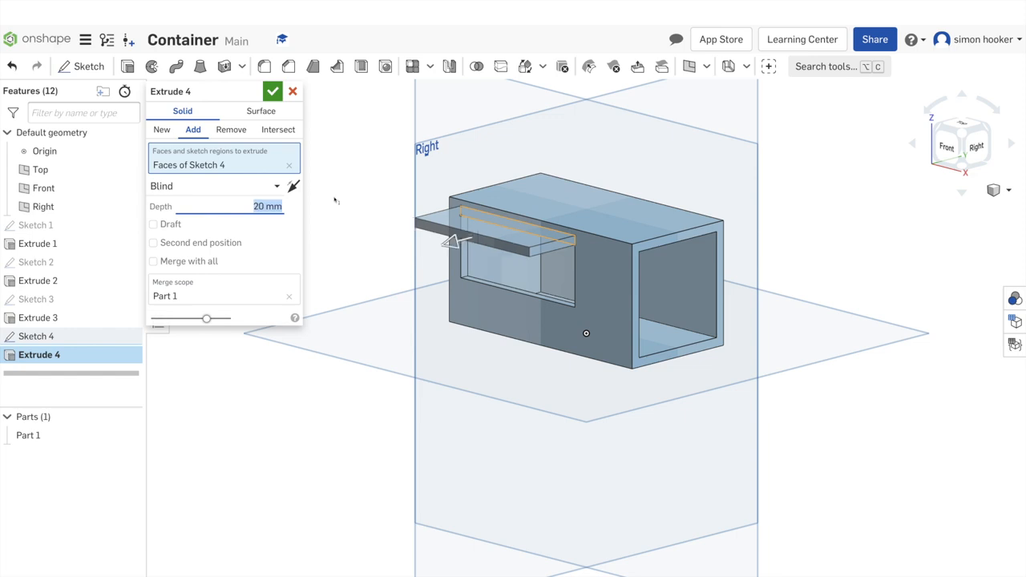
{"action": "left_click", "coordinate": [273, 92]}
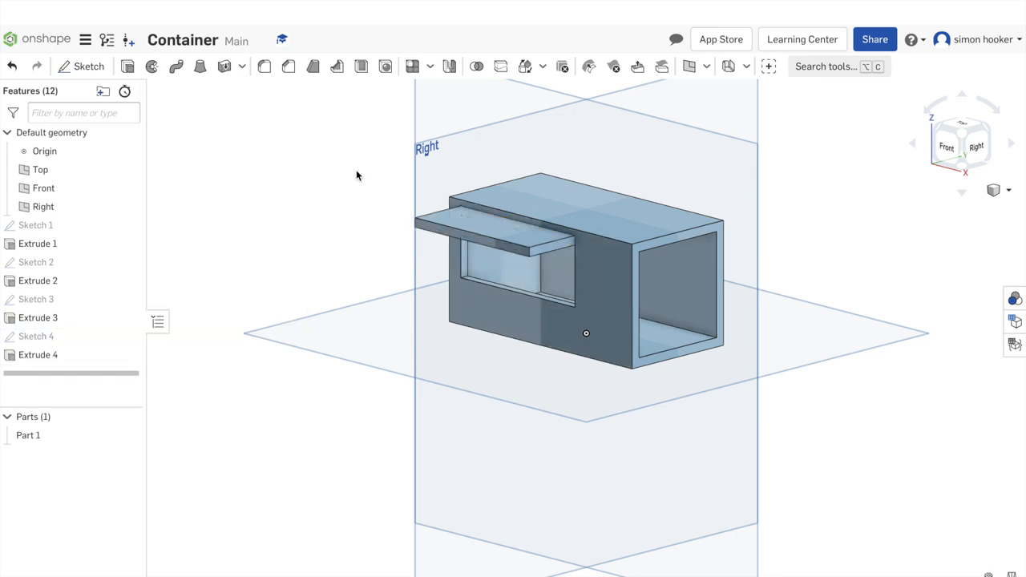
Examine the canopy above the side window and the container's open end from several angles.
{"action": "key", "text": "Up"}
{"action": "key", "text": "Up"}
{"action": "key", "text": "Right"}
{"action": "key", "text": "Right"}
{"action": "key", "text": "Right"}
{"action": "key", "text": "Right"}
{"action": "key", "text": "Right"}
{"action": "key", "text": "Right"}
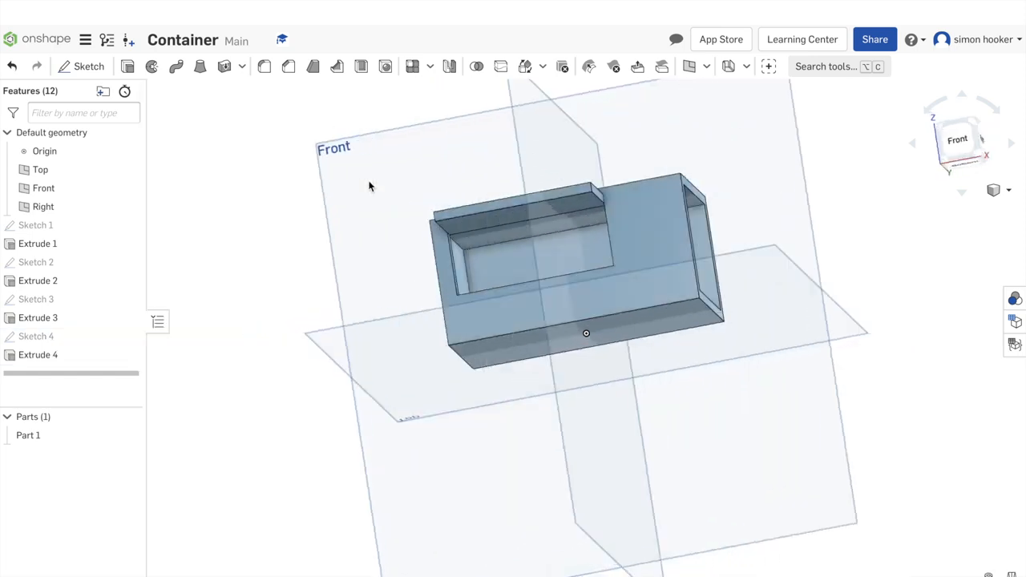
{"action": "key", "text": "Right"}
{"action": "key", "text": "Right"}
{"action": "key", "text": "Down"}
{"action": "key", "text": "Left"}
{"action": "key", "text": "Left"}
{"action": "key", "text": "Left"}
{"action": "key", "text": "Left"}
{"action": "key", "text": "Left"}
{"action": "key", "text": "Left"}
{"action": "key", "text": "Left"}
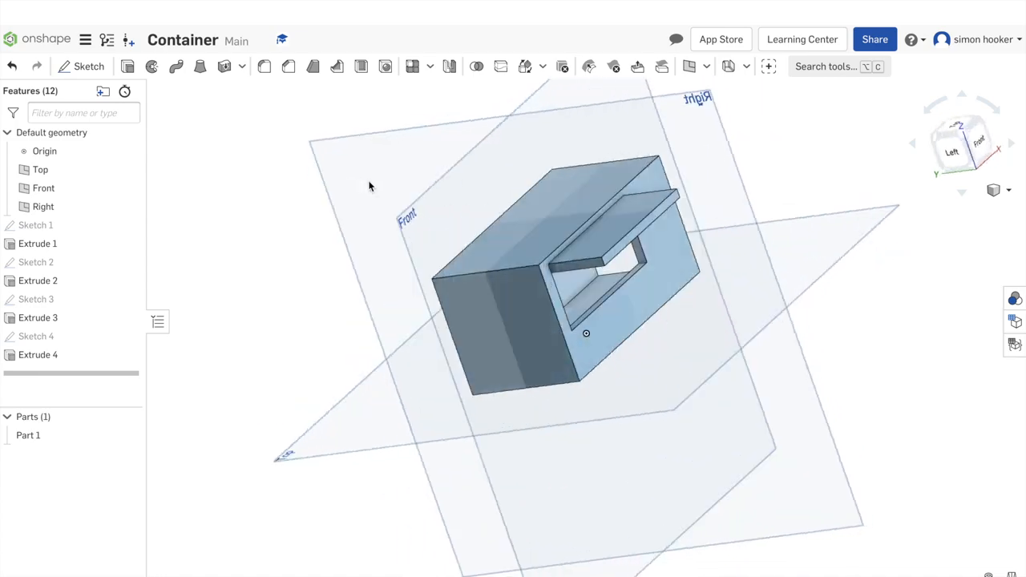
{"action": "key", "text": "Left"}
{"action": "key", "text": "Left"}
{"action": "key", "text": "Down"}
{"action": "key", "text": "Down"}
{"action": "key", "text": "Down"}
{"action": "key", "text": "Down"}
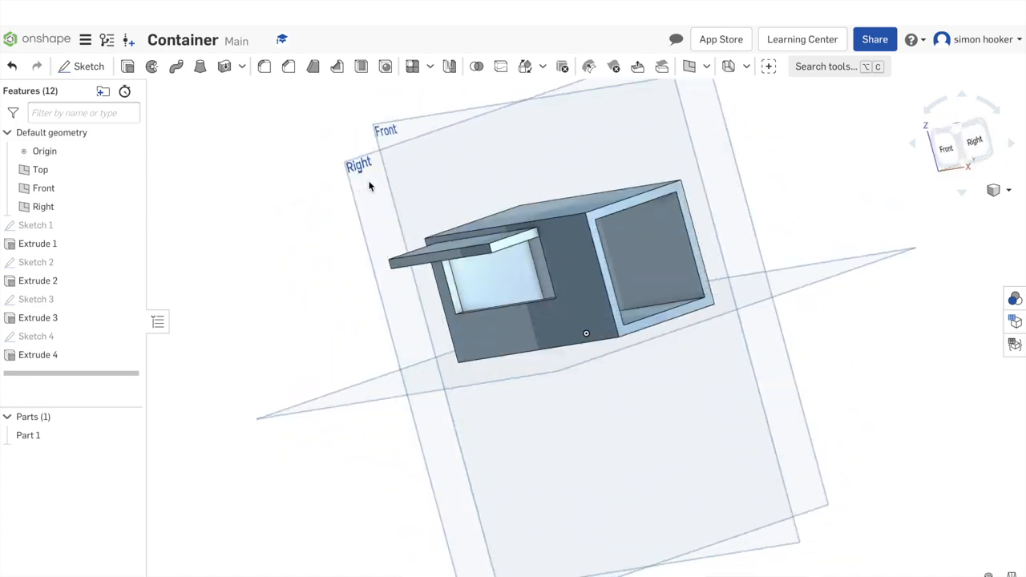
{"action": "key", "text": "Right"}
{"action": "key", "text": "Up"}
{"action": "key", "text": "Up"}
{"action": "key", "text": "Left"}
{"action": "key", "text": "Left"}
{"action": "key", "text": "Left"}
{"action": "key", "text": "Left"}
{"action": "key", "text": "Left"}
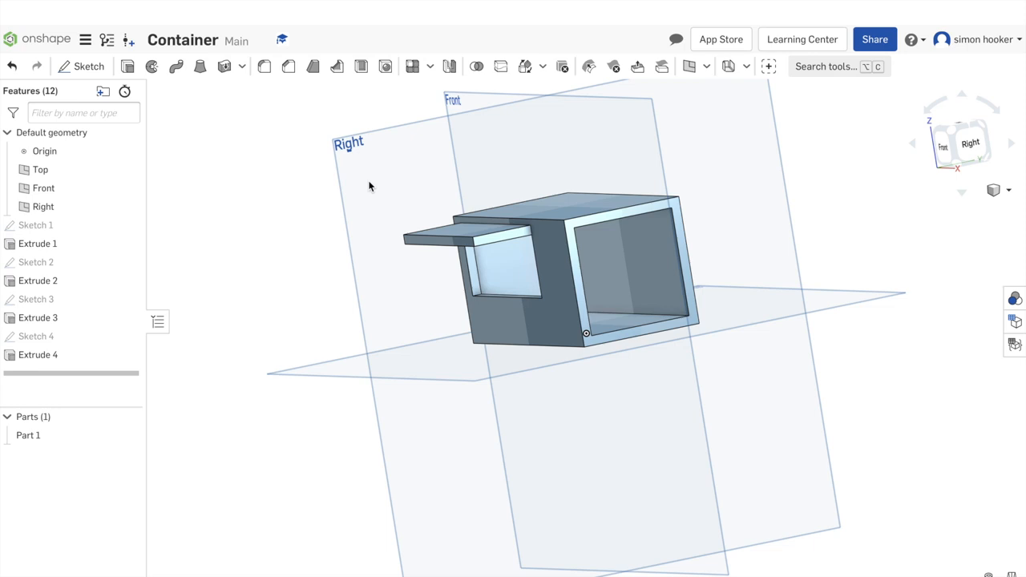
{"action": "key", "text": "Right"}
{"action": "key", "text": "Right"}
{"action": "key", "text": "Right"}
{"action": "key", "text": "Right"}
{"action": "key", "text": "Right"}
{"action": "key", "text": "Right"}
{"action": "key", "text": "Right"}
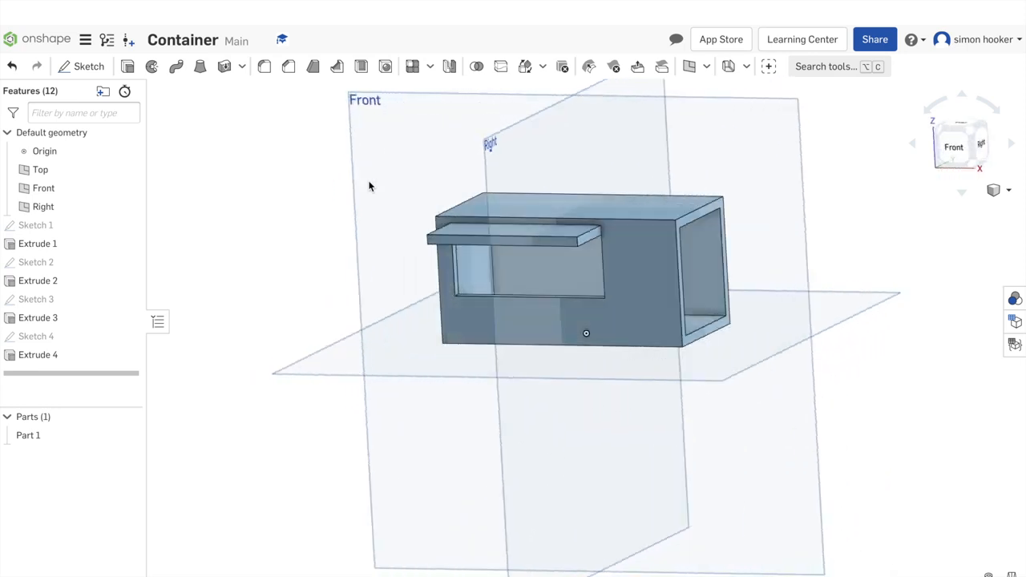
{"action": "key", "text": "Up"}
{"action": "key", "text": "Left"}
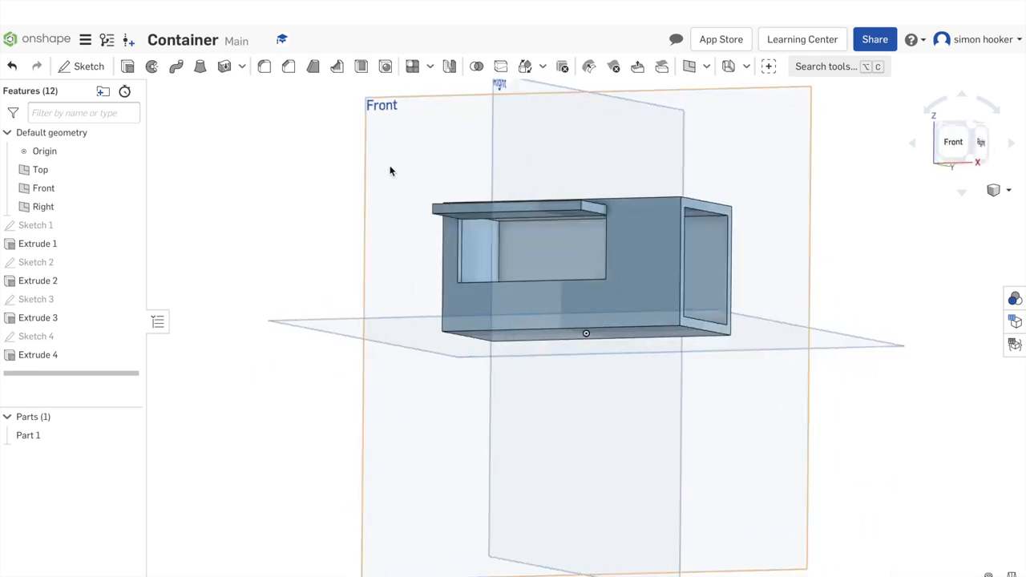
Start a new sketch on the container's bottom face with the Corner rectangle tool, viewed square-on.
{"action": "key", "text": "Up"}
{"action": "key", "text": "Up"}
{"action": "key", "text": "Up"}
{"action": "key", "text": "Up"}
{"action": "key", "text": "Up"}
{"action": "key", "text": "Up"}
{"action": "key", "text": "Up"}
{"action": "key", "text": "Up"}
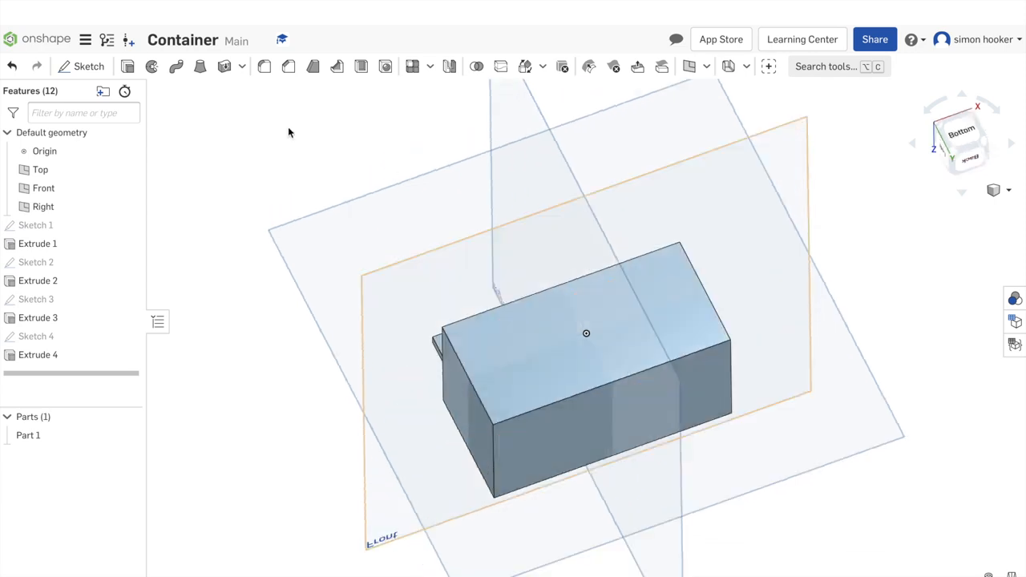
{"action": "left_click", "coordinate": [76, 67]}
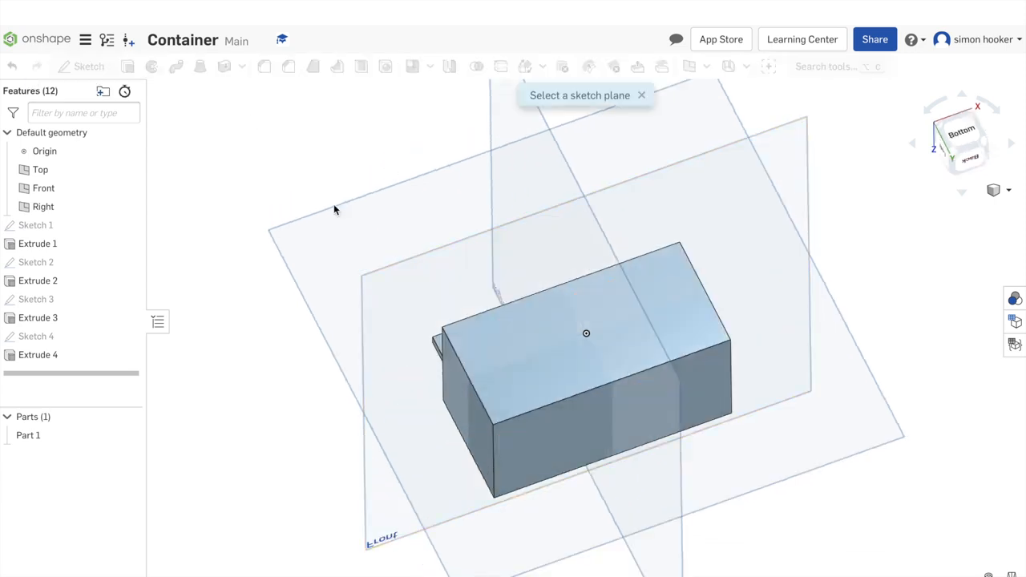
{"action": "left_click", "coordinate": [479, 323]}
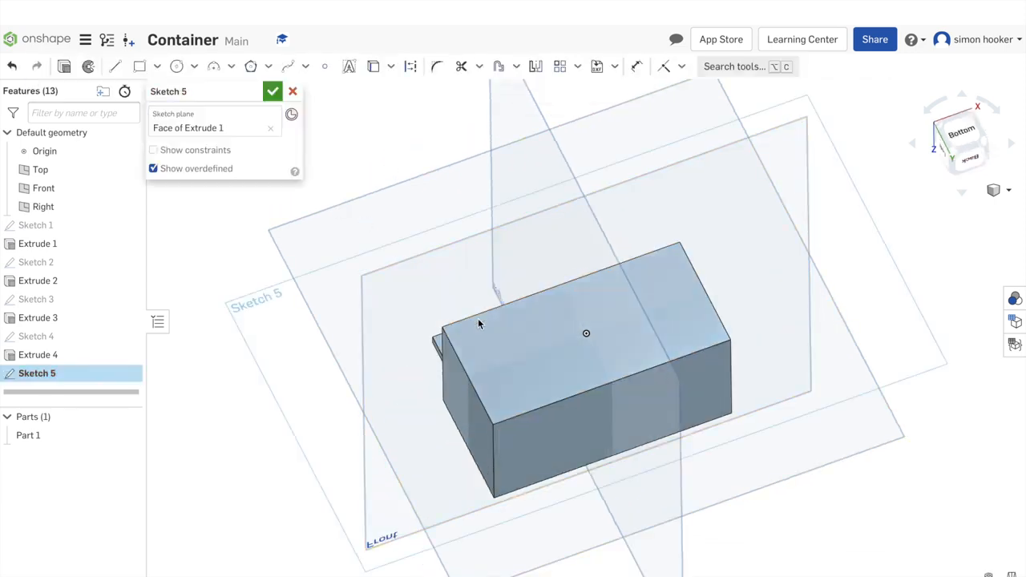
{"action": "left_click", "coordinate": [158, 76]}
{"action": "left_click", "coordinate": [150, 87]}
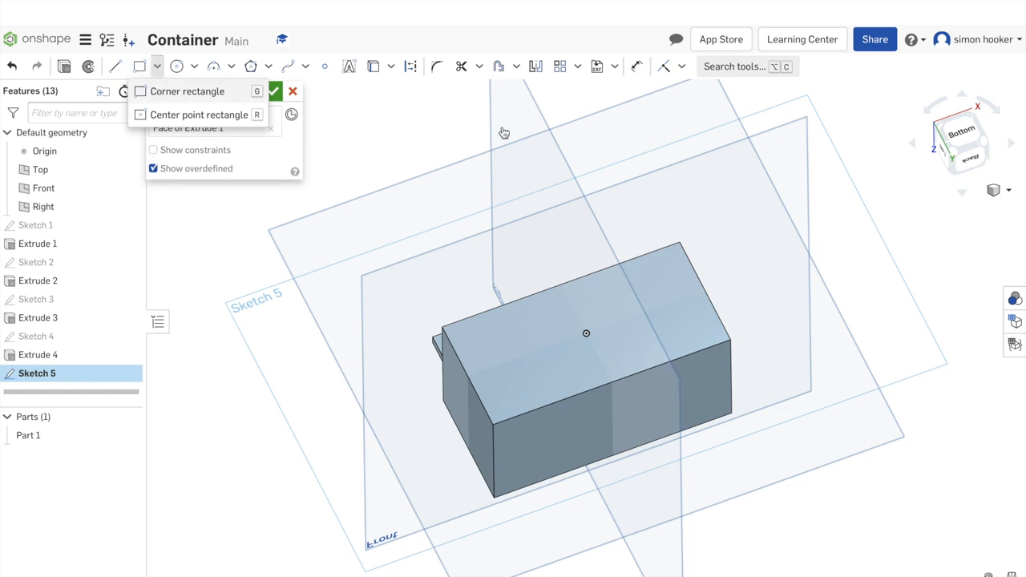
{"action": "key", "text": "n"}
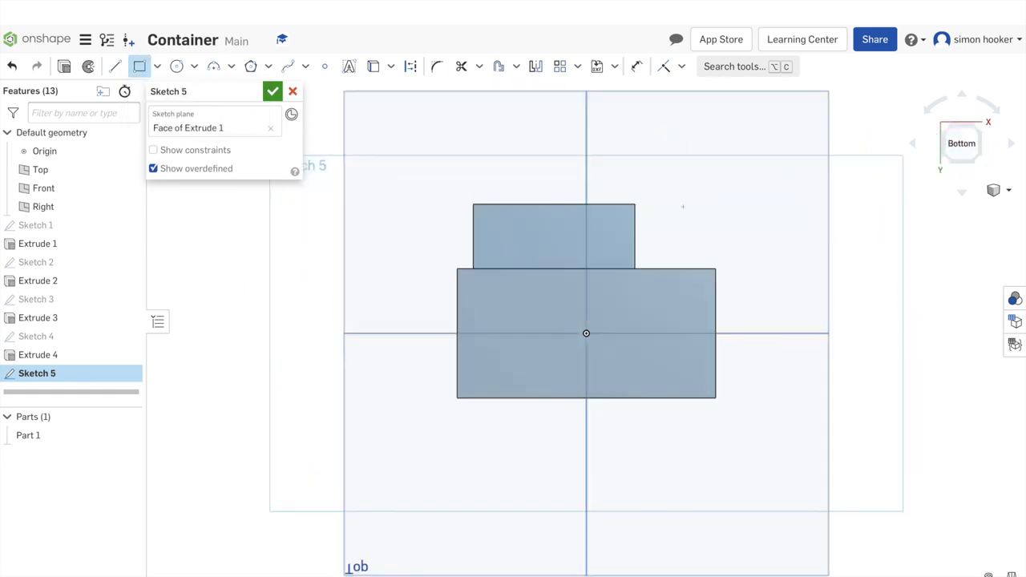
Draw four small rectangles on the bottom face, one inward from each of its corners, each about 7 mm wide.
{"action": "left_click", "coordinate": [457, 269]}
{"action": "left_click", "coordinate": [477, 288]}
{"action": "left_click", "coordinate": [457, 397]}
{"action": "left_click", "coordinate": [484, 375]}
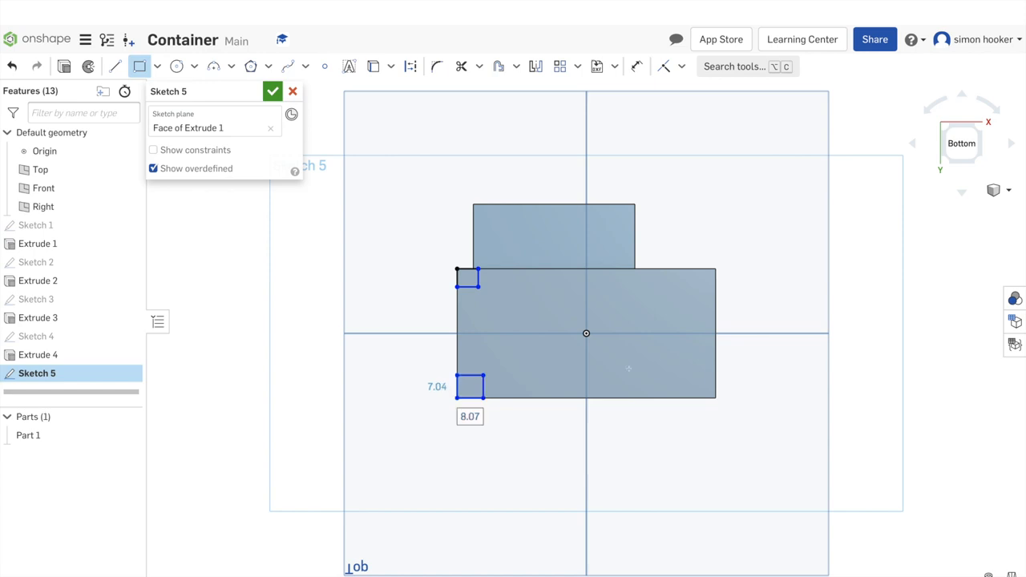
{"action": "left_click", "coordinate": [716, 270]}
{"action": "left_click", "coordinate": [691, 291]}
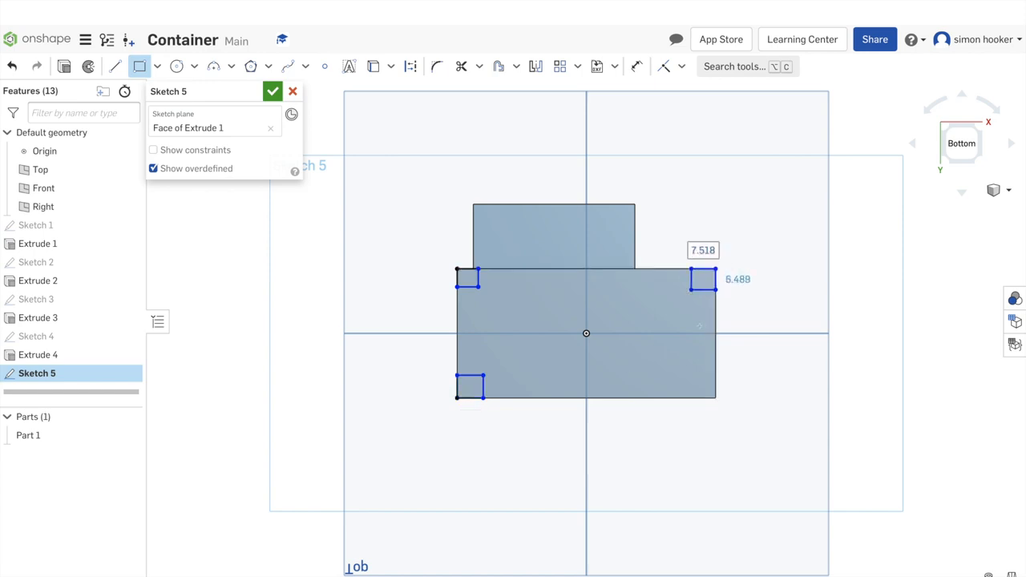
{"action": "left_click", "coordinate": [716, 399]}
{"action": "left_click", "coordinate": [691, 379]}
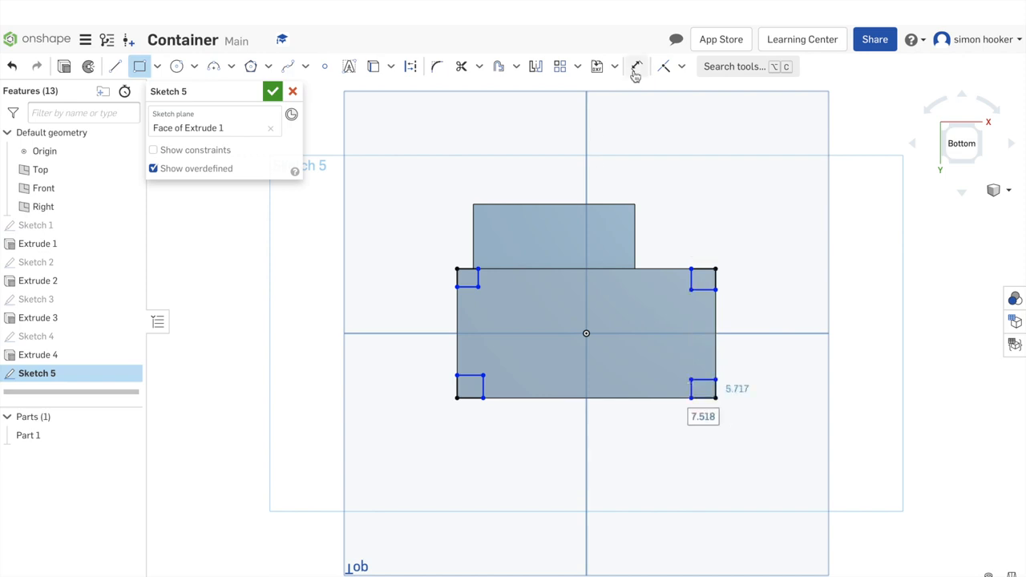
Dimension the width of the upper-left corner rectangle to 5 mm.
{"action": "left_click", "coordinate": [636, 66]}
{"action": "left_click", "coordinate": [468, 287]}
{"action": "left_click", "coordinate": [469, 305]}
{"action": "type", "text": "5"}
{"action": "key", "text": "Return"}
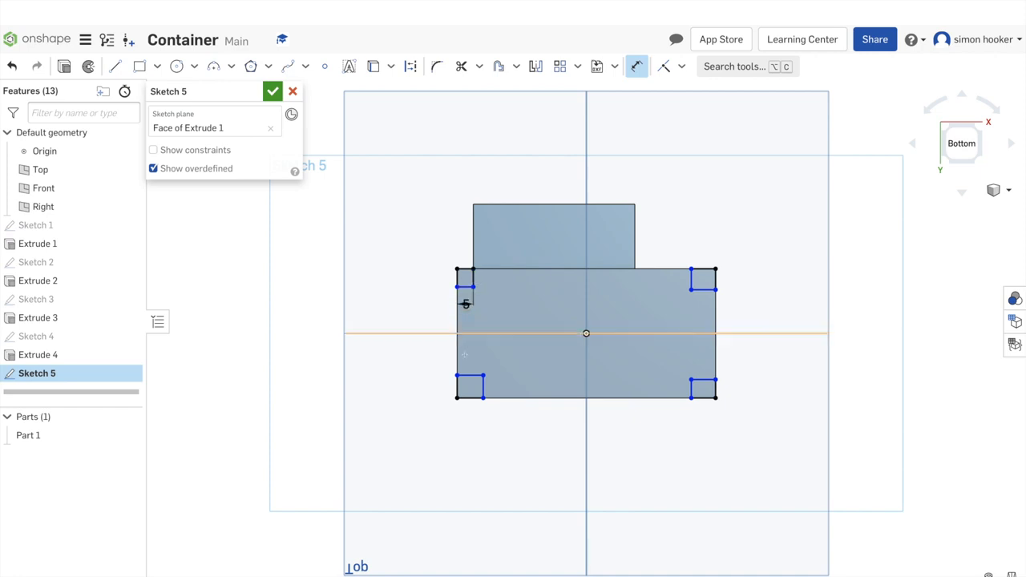
Dimension the lower-left corner rectangle on the bottom face to 5 mm wide and 5 mm high.
{"action": "left_click", "coordinate": [470, 375]}
{"action": "left_click", "coordinate": [468, 363]}
{"action": "type", "text": "5"}
{"action": "key", "text": "Return"}
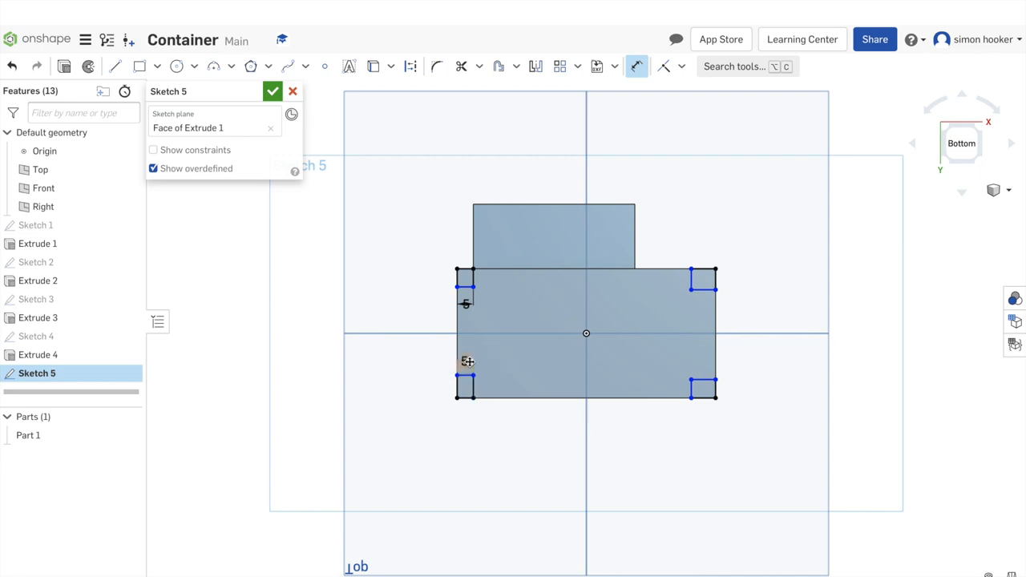
{"action": "left_click", "coordinate": [509, 388]}
{"action": "type", "text": "5"}
{"action": "key", "text": "Return"}
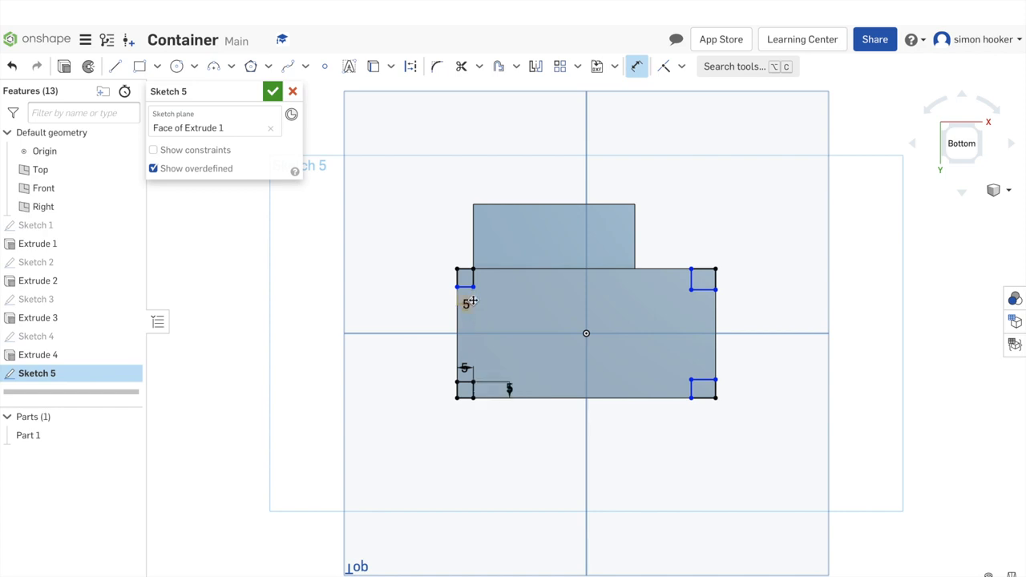
Dimension the height of the upper-left corner rectangle to 5 mm.
{"action": "left_click", "coordinate": [472, 277]}
{"action": "left_click", "coordinate": [505, 282]}
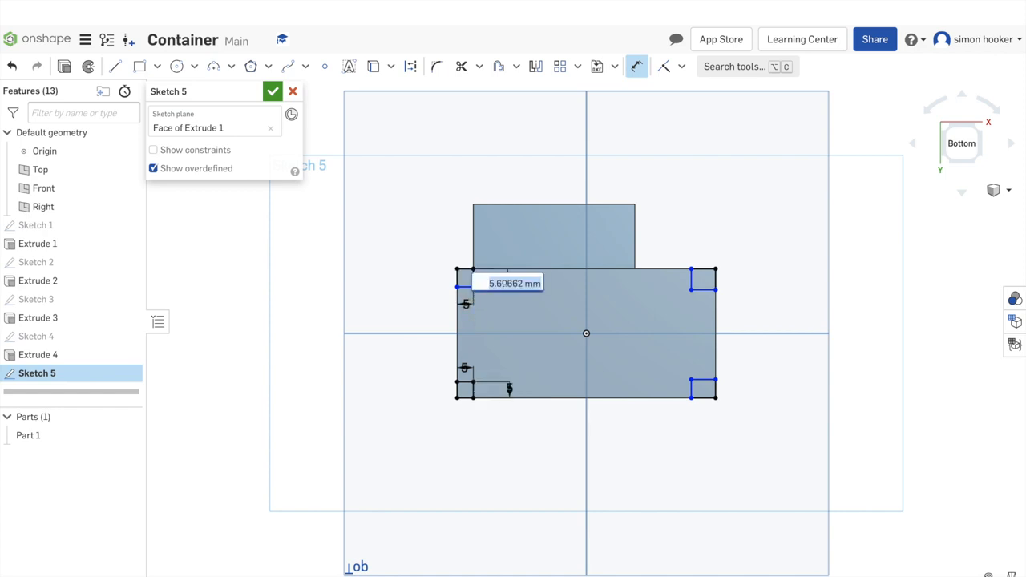
{"action": "type", "text": "5"}
{"action": "key", "text": "Return"}
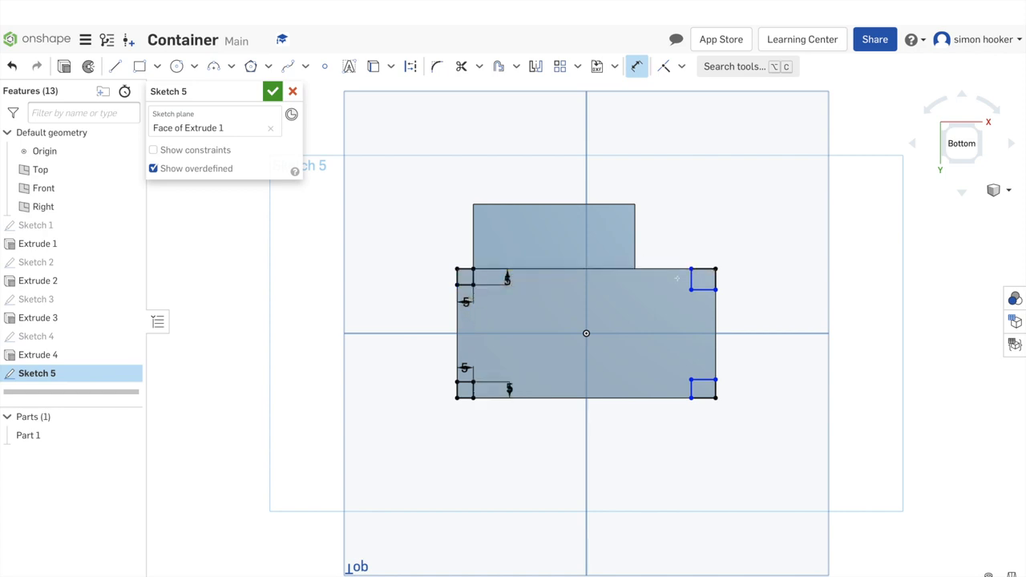
Dimension the upper-right corner rectangle to 5 mm high and 5 mm wide.
{"action": "left_click", "coordinate": [692, 279]}
{"action": "left_click", "coordinate": [661, 282]}
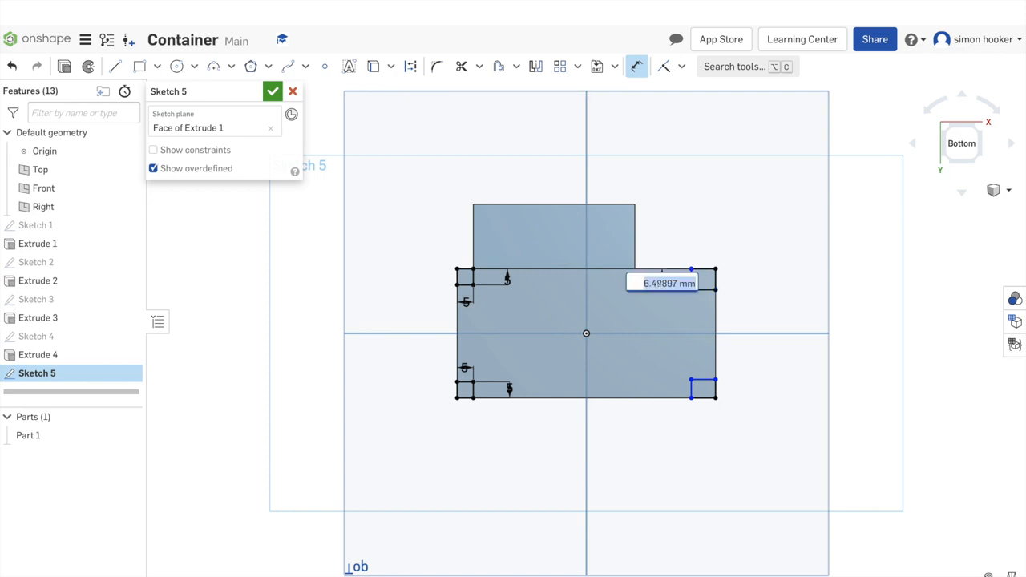
{"action": "type", "text": "5"}
{"action": "key", "text": "Return"}
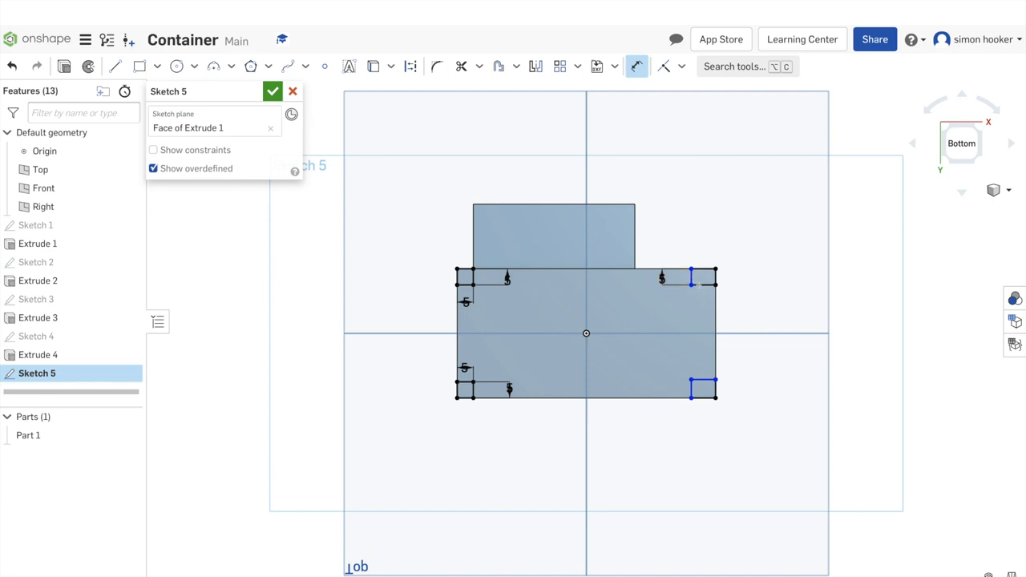
{"action": "left_click", "coordinate": [697, 285]}
{"action": "left_click", "coordinate": [696, 307]}
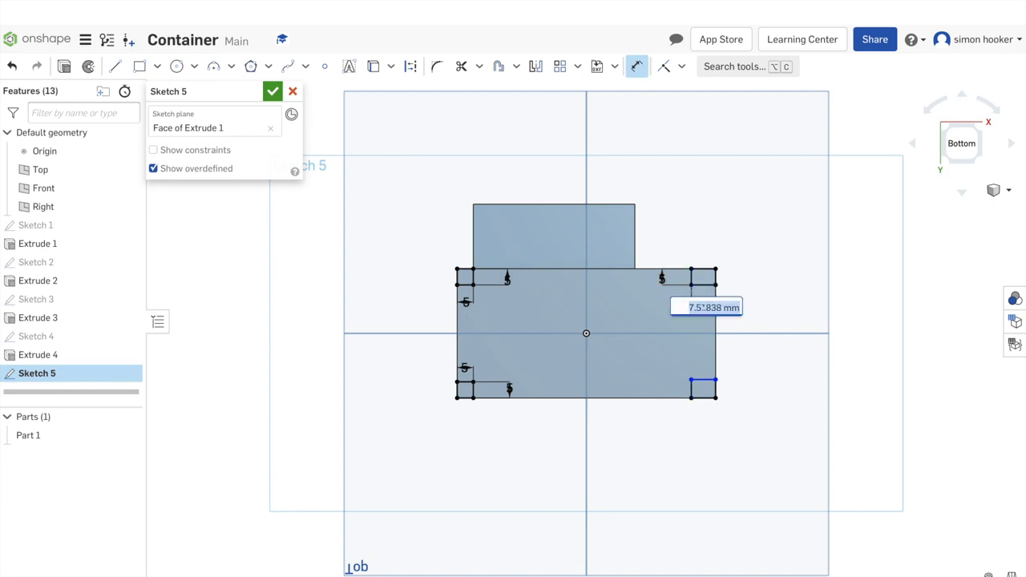
{"action": "type", "text": "5"}
{"action": "key", "text": "Return"}
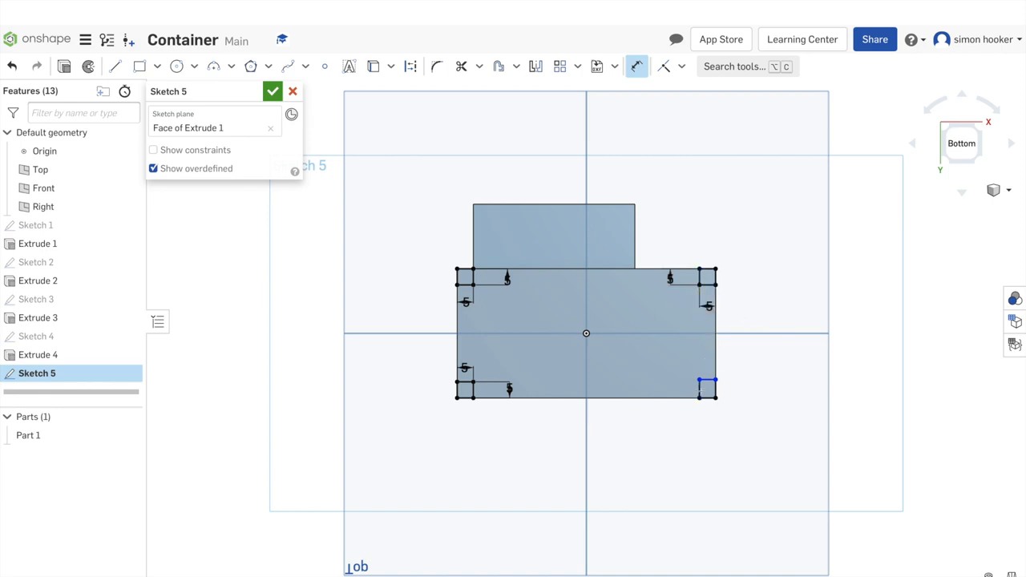
Dimension the height of the lower-right corner rectangle to 5 mm and finish the sketch.
{"action": "left_click", "coordinate": [669, 389]}
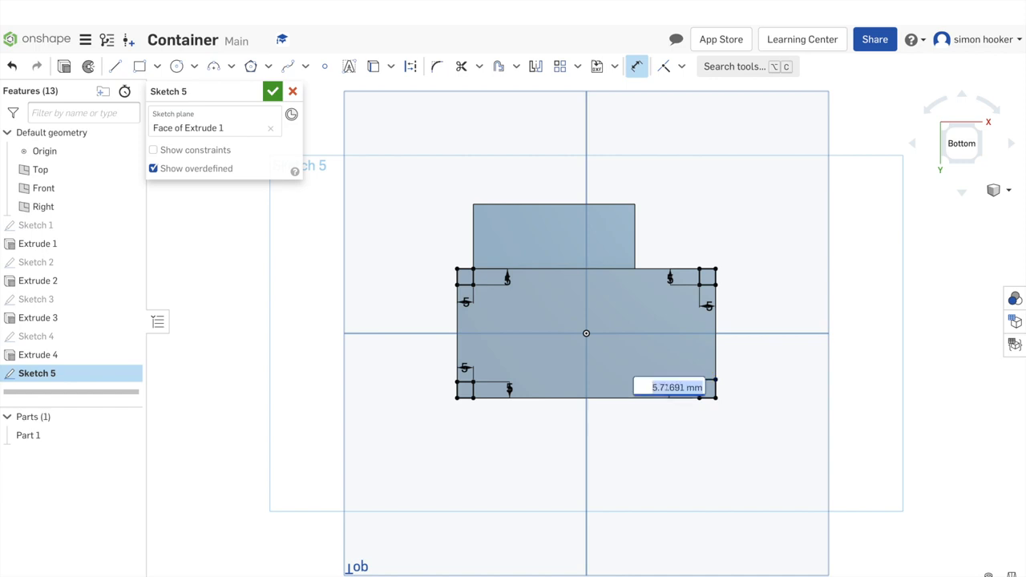
{"action": "type", "text": "5"}
{"action": "key", "text": "Return"}
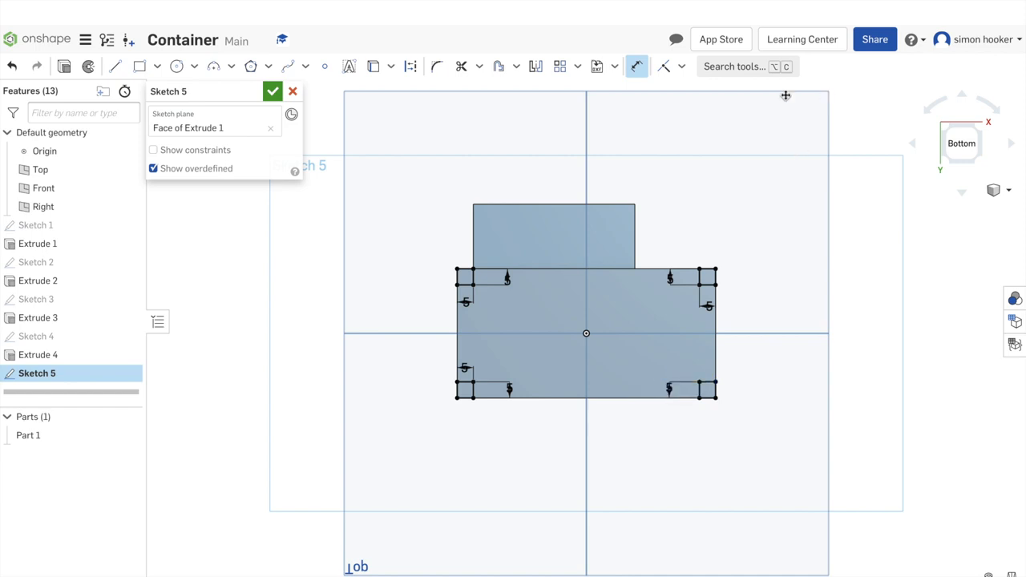
{"action": "left_click", "coordinate": [273, 92]}
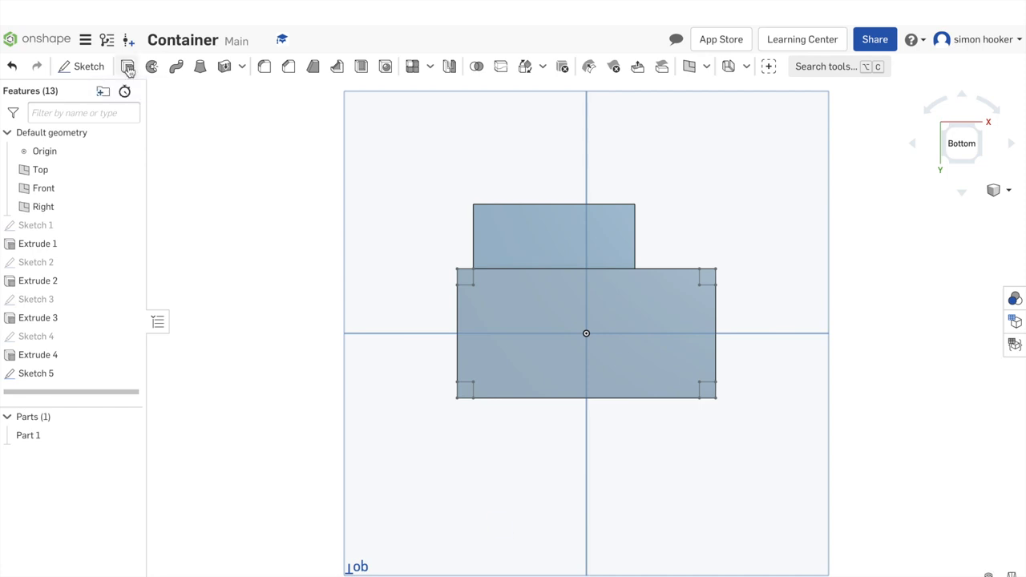
Extrude the four corner squares 5 mm as feet, added to the container body.
{"action": "left_click", "coordinate": [129, 67]}
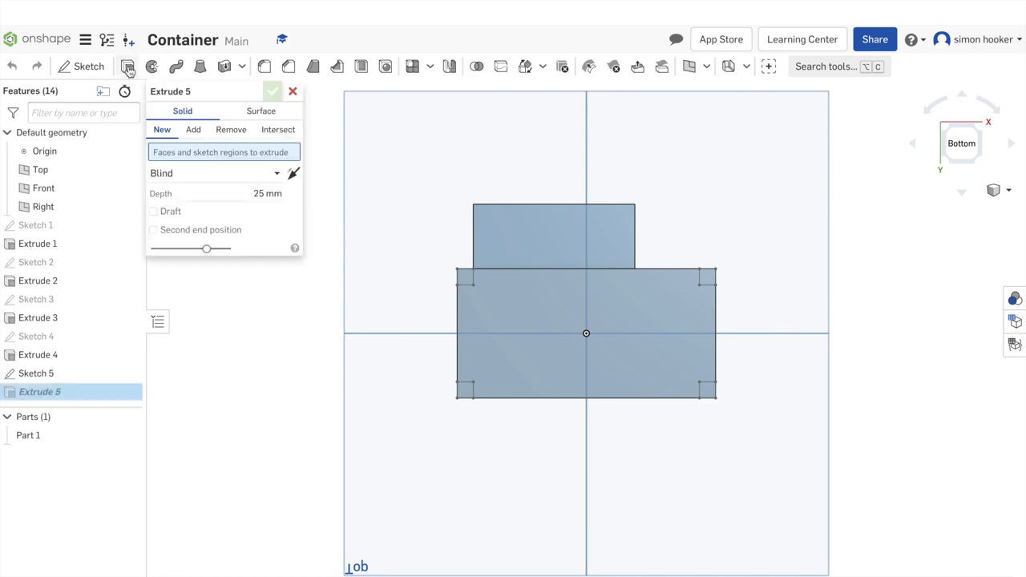
{"action": "left_click", "coordinate": [46, 375]}
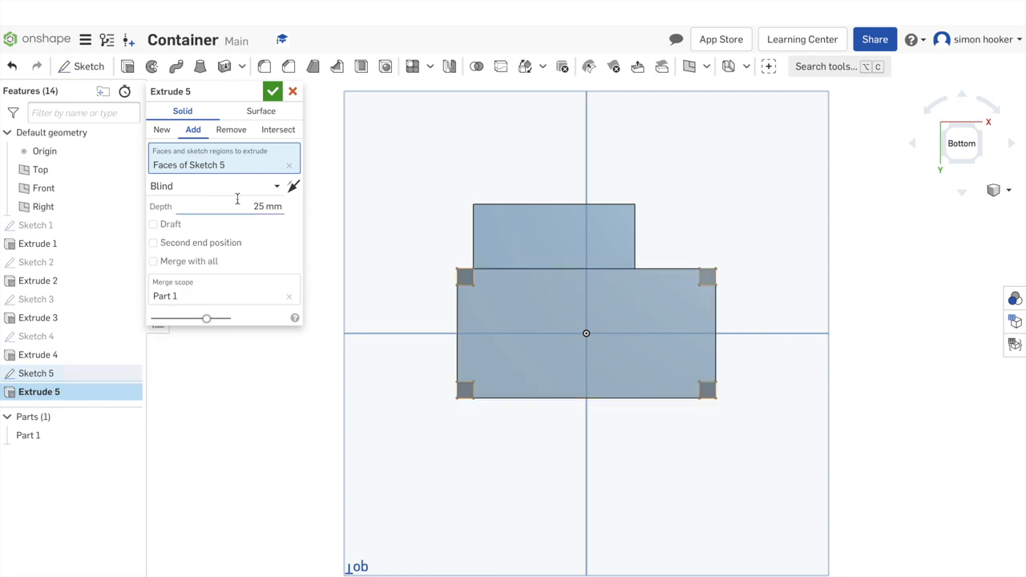
{"action": "left_click", "coordinate": [270, 205]}
{"action": "type", "text": "5"}
{"action": "key", "text": "Return"}
{"action": "left_click", "coordinate": [273, 91]}
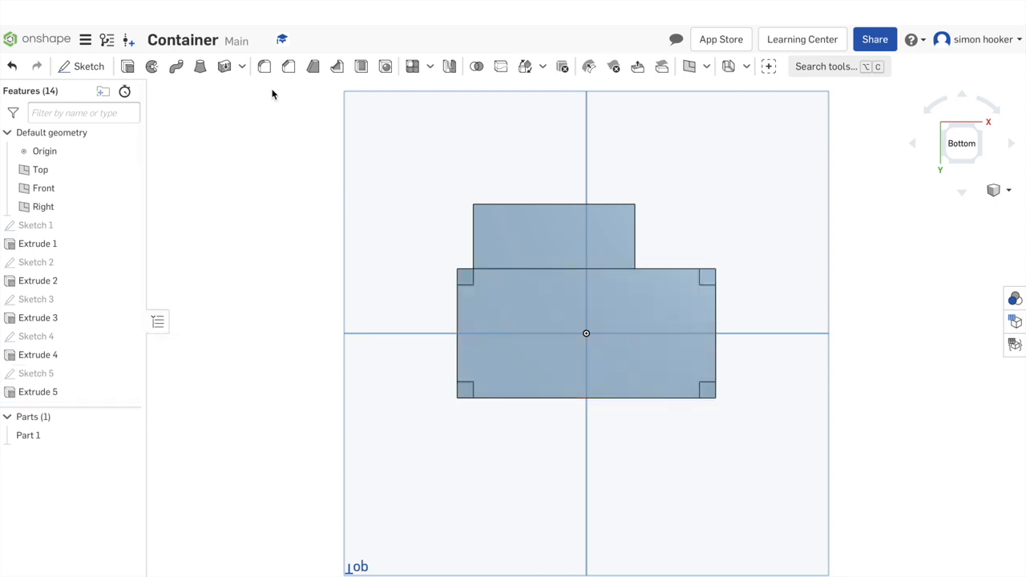
Edit the corner feet extrusion and set its depth to 2.5 mm.
{"action": "left_click", "coordinate": [978, 155]}
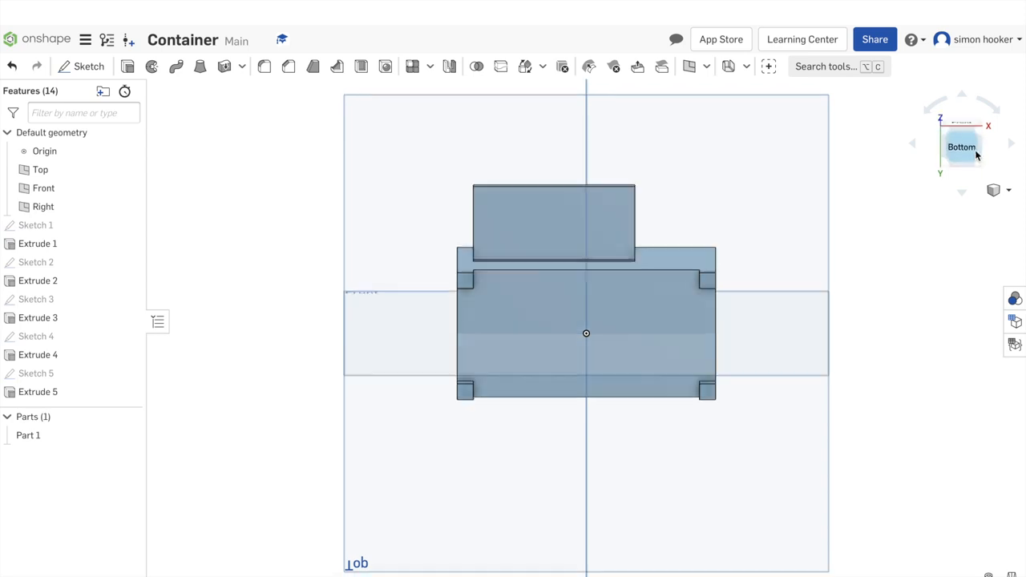
{"action": "left_click", "coordinate": [978, 155]}
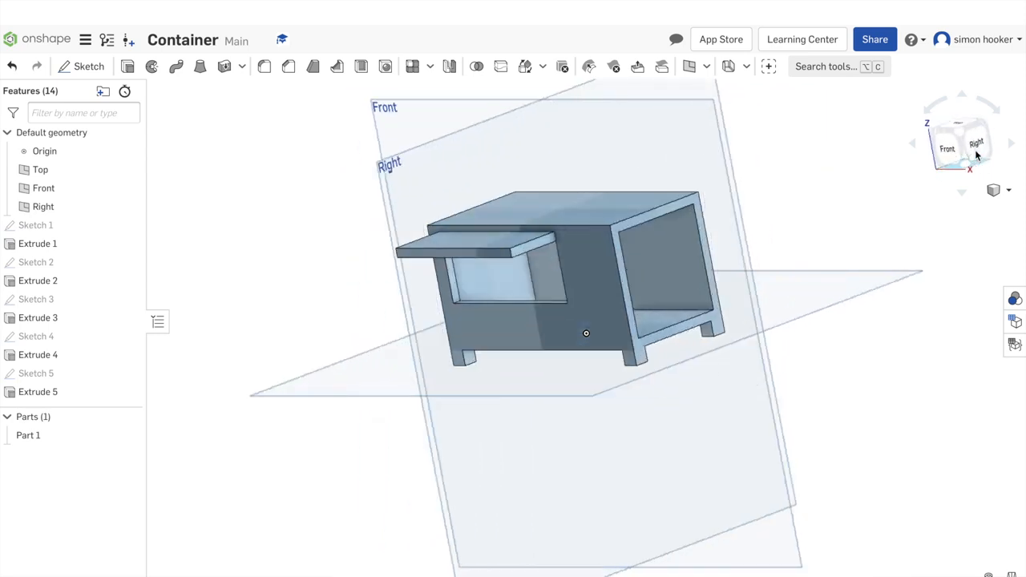
{"action": "left_click_drag", "start_coordinate": [976, 155], "coordinate": [976, 154]}
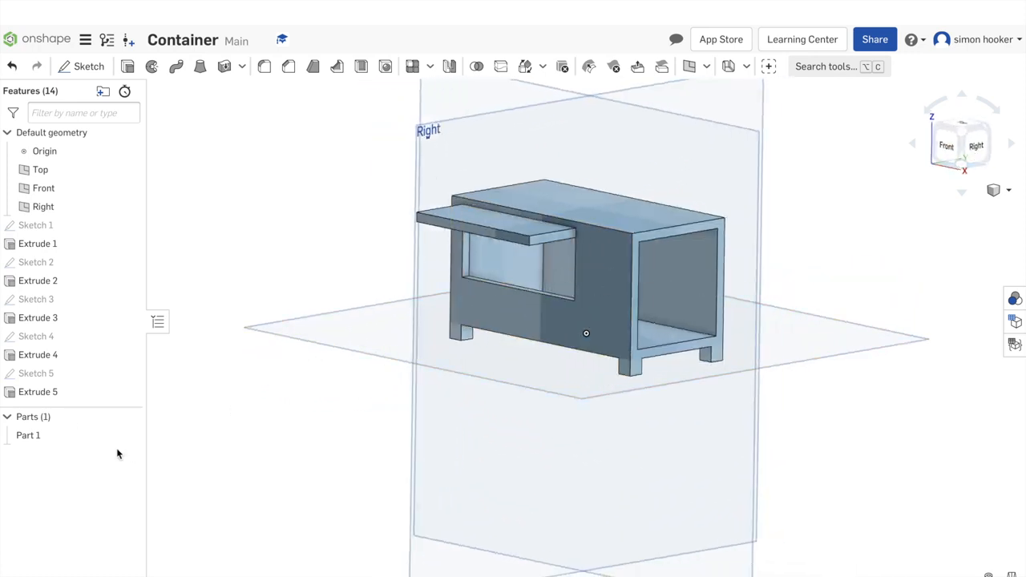
{"action": "left_click", "coordinate": [49, 394]}
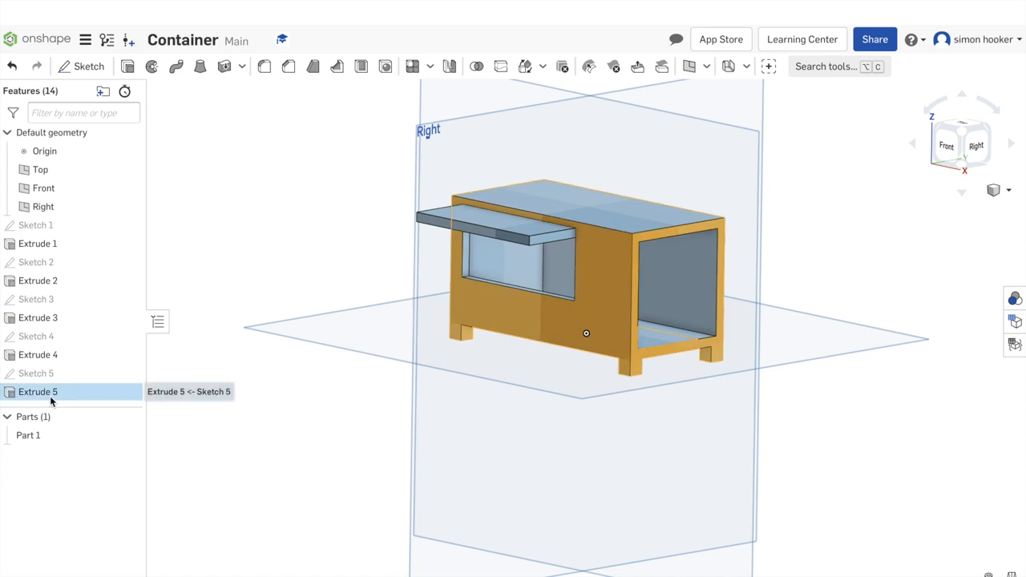
{"action": "right_click", "coordinate": [48, 396]}
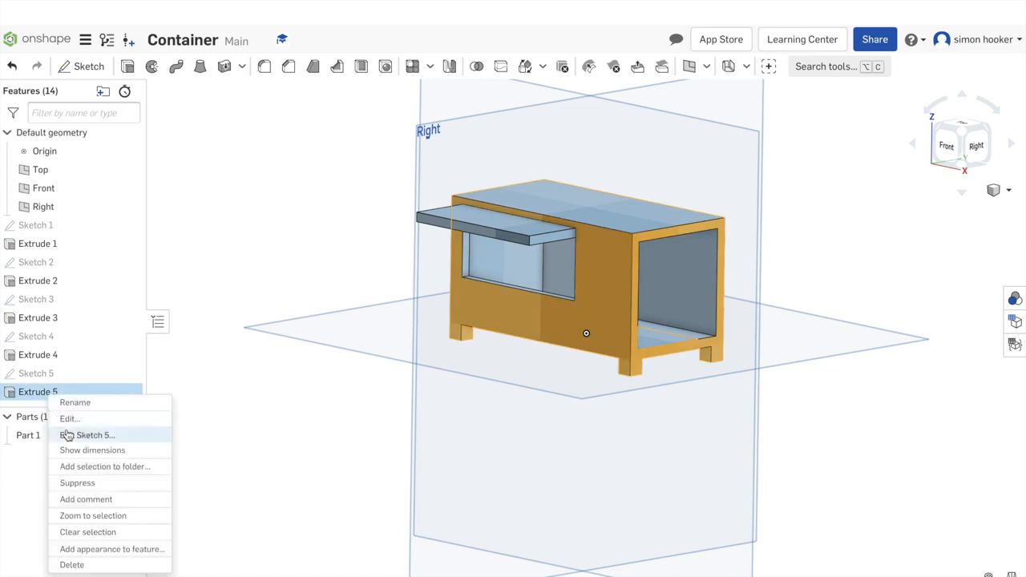
{"action": "left_click", "coordinate": [68, 419]}
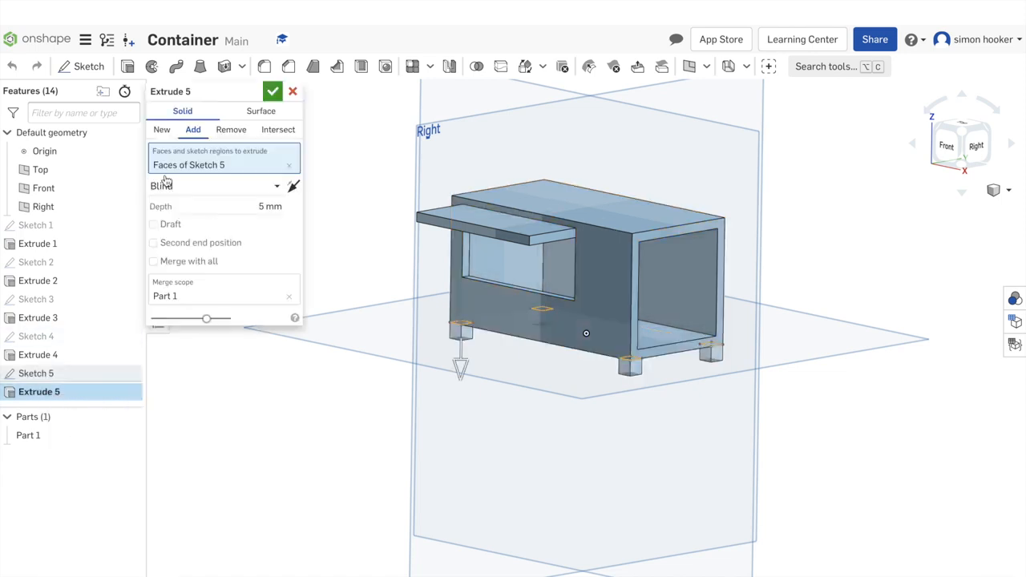
{"action": "left_click", "coordinate": [266, 207]}
{"action": "type", "text": "2.5"}
{"action": "key", "text": "Return"}
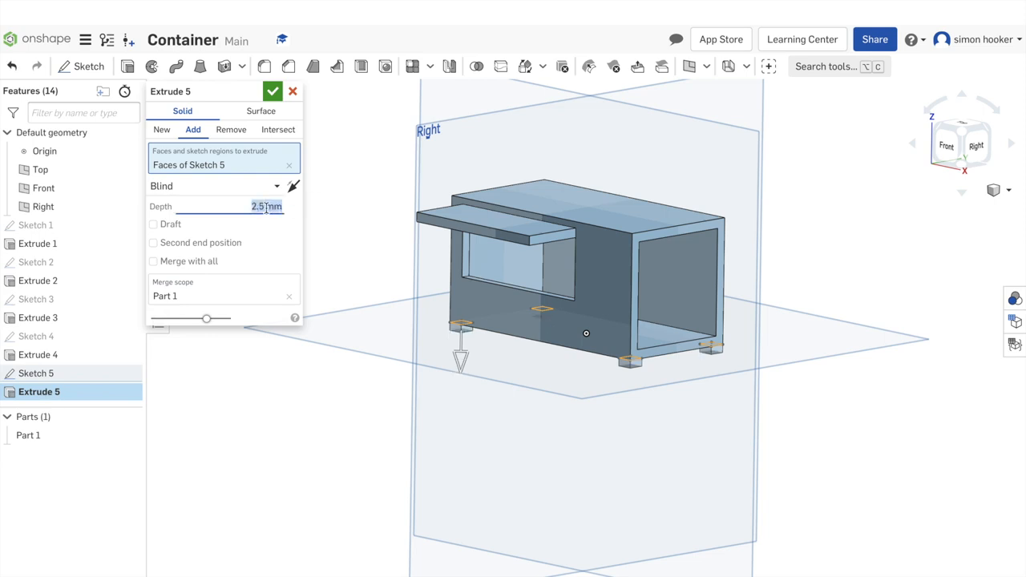
{"action": "left_click", "coordinate": [272, 92]}
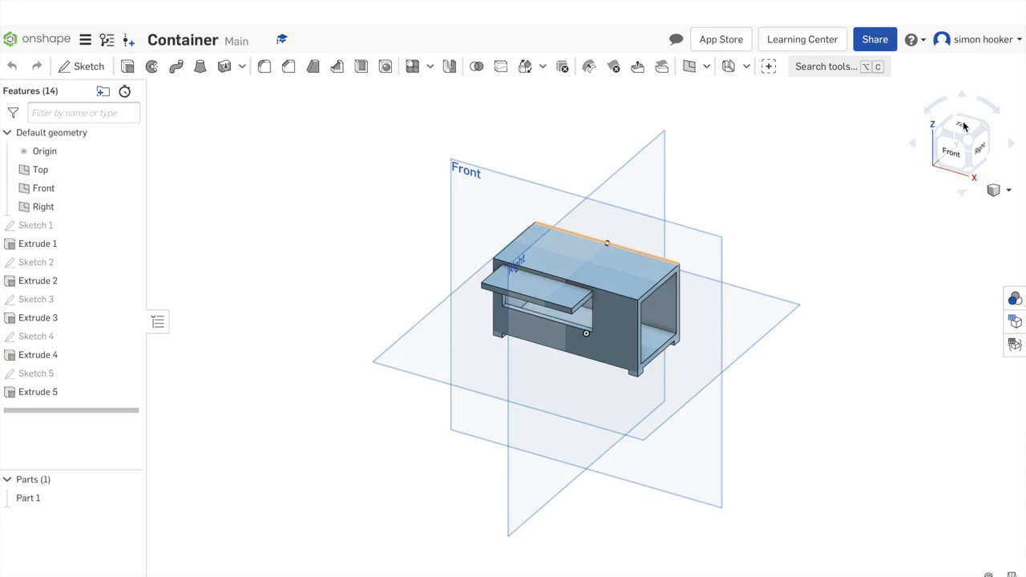
Show the container from the top, shaded with hidden edges.
{"action": "left_click", "coordinate": [964, 127]}
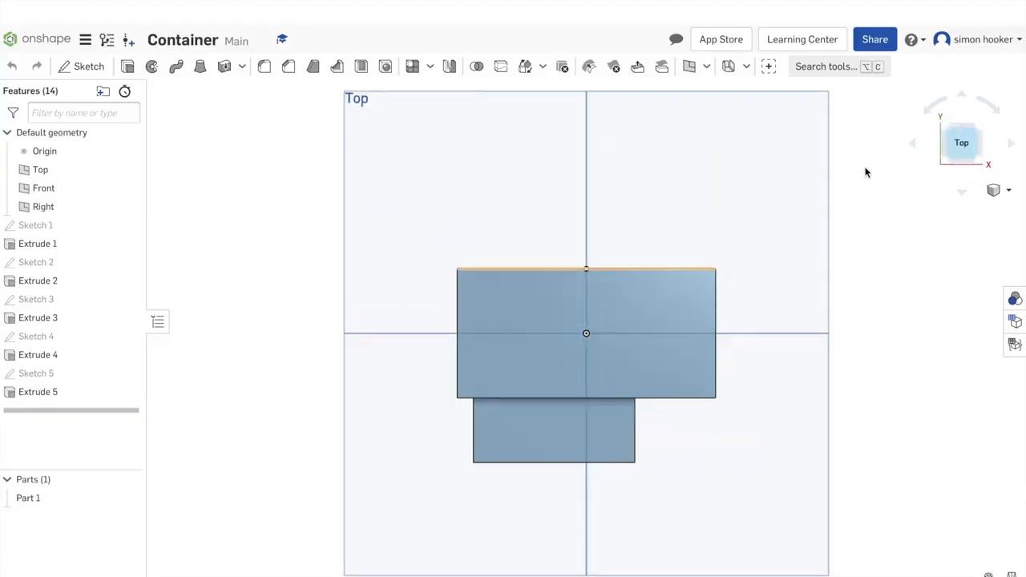
{"action": "left_click", "coordinate": [993, 190]}
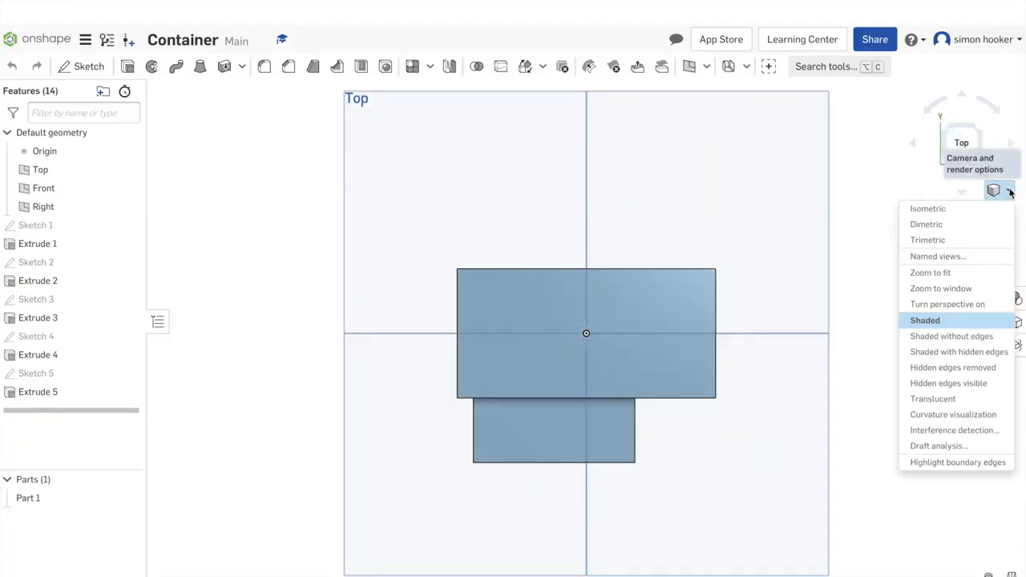
{"action": "left_click", "coordinate": [968, 351]}
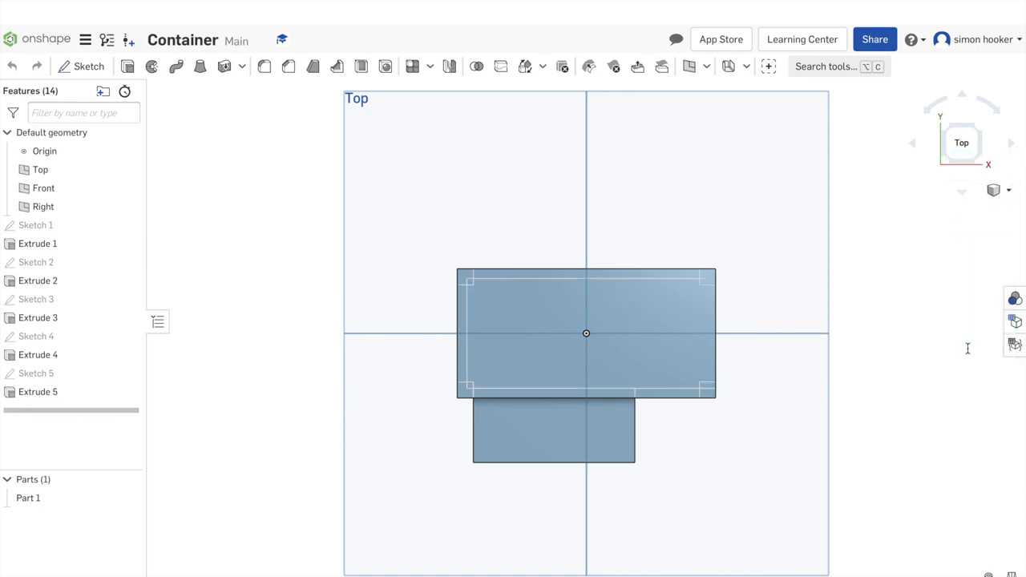
Start a new sketch on the container's inner floor face, viewed square-on from the top.
{"action": "left_click", "coordinate": [88, 71]}
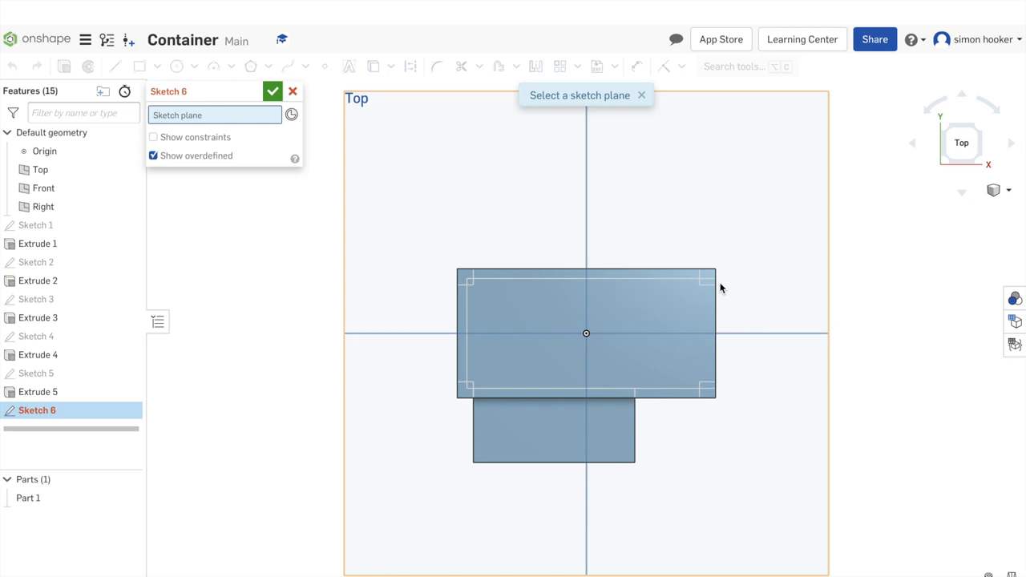
{"action": "key", "text": "shift+7"}
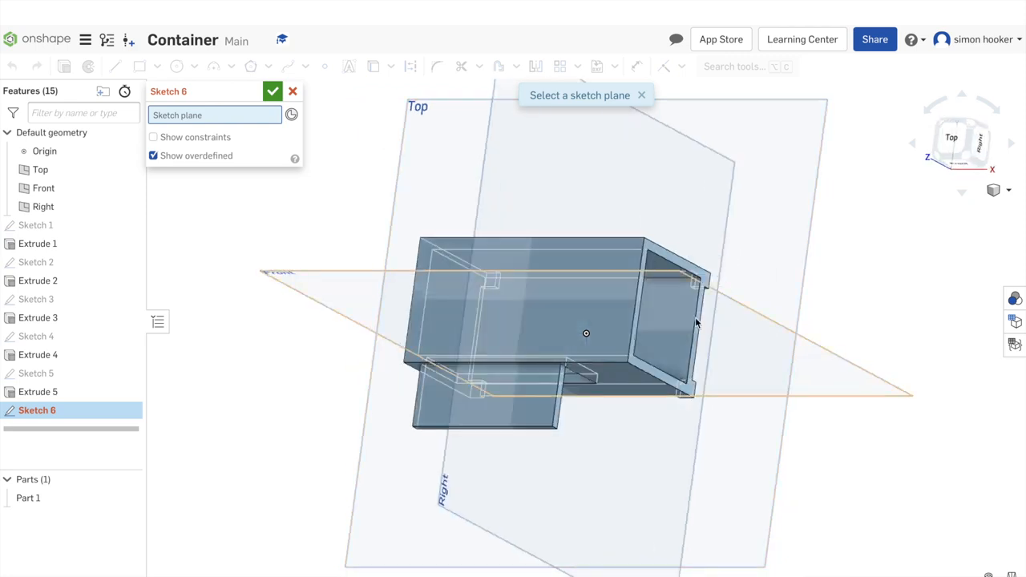
{"action": "left_click", "coordinate": [694, 322]}
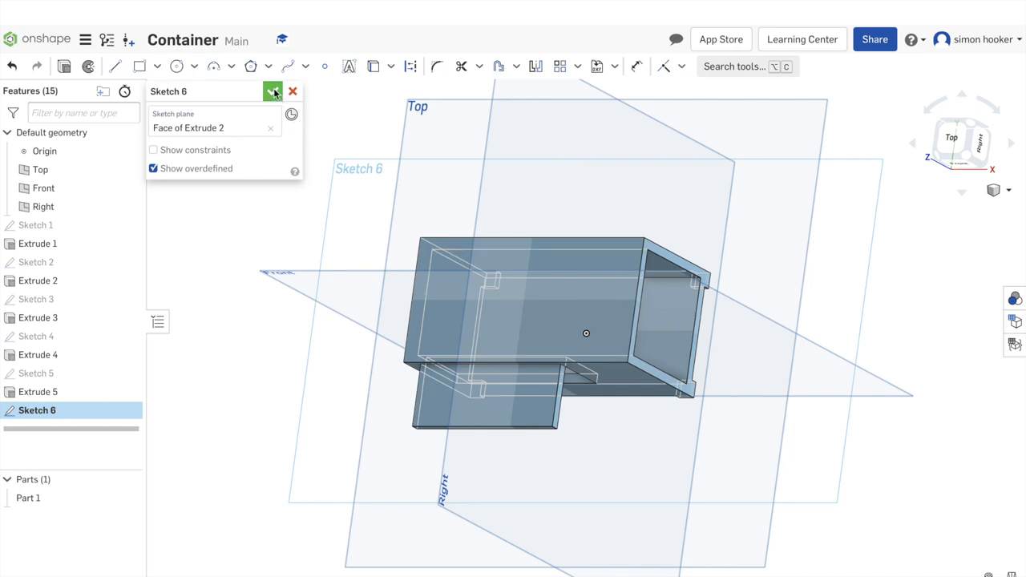
{"action": "left_click", "coordinate": [951, 139]}
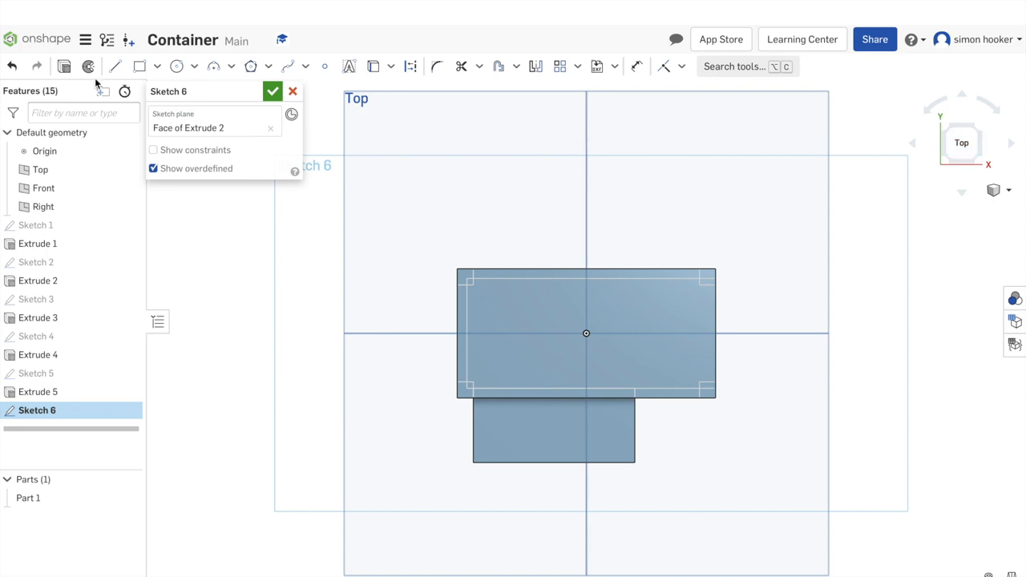
Draw a narrow slanted four-sided door outline with lines, outward from the open end's upper inner corner, about 3 mm wide at its tip.
{"action": "left_click", "coordinate": [115, 66]}
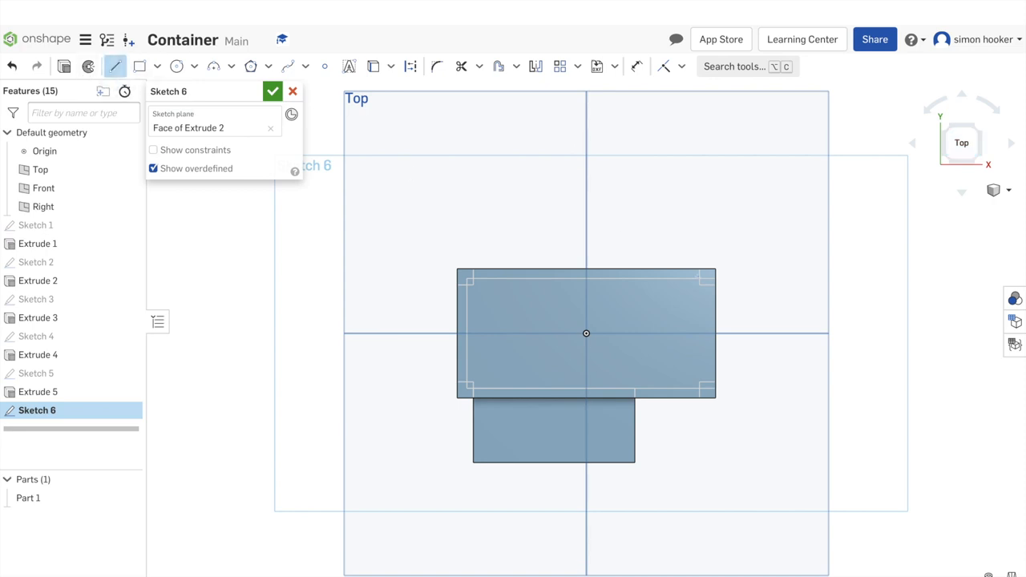
{"action": "left_click", "coordinate": [715, 278]}
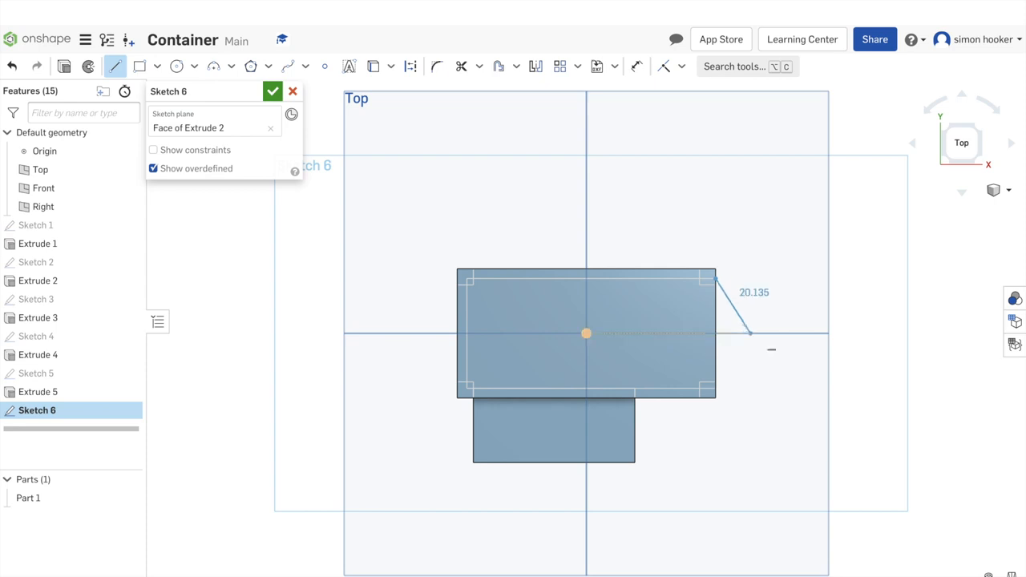
{"action": "left_click", "coordinate": [746, 321]}
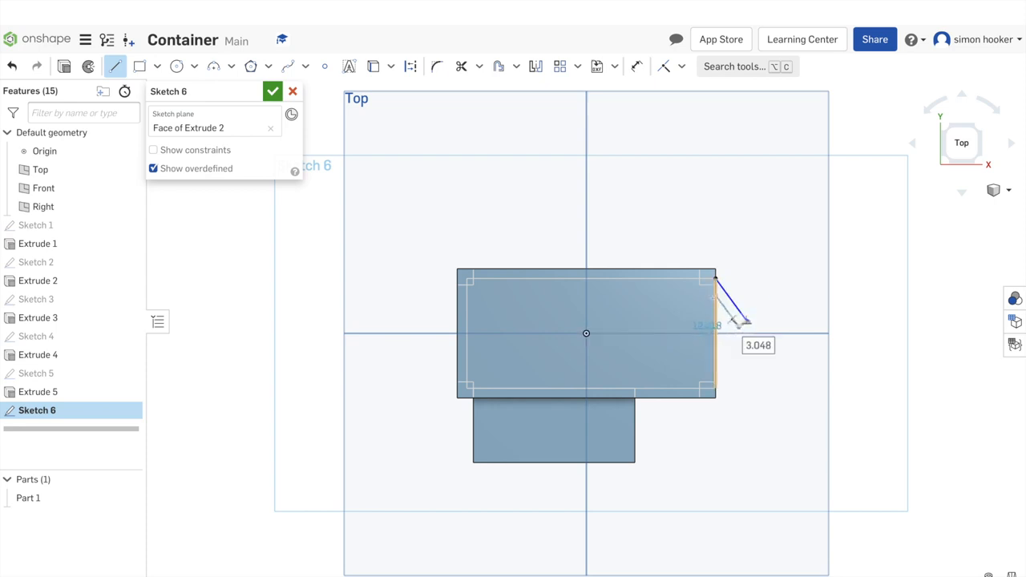
{"action": "left_click", "coordinate": [738, 327]}
{"action": "left_click", "coordinate": [715, 279]}
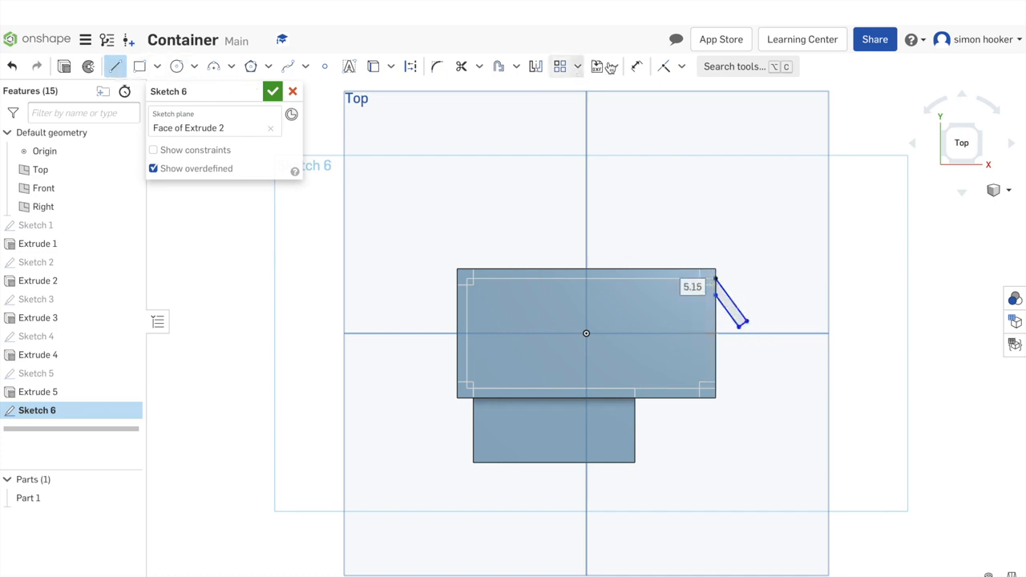
Dimension the outer long edge of the slanted door outline to 18 mm.
{"action": "left_click", "coordinate": [635, 66]}
{"action": "left_click", "coordinate": [729, 302]}
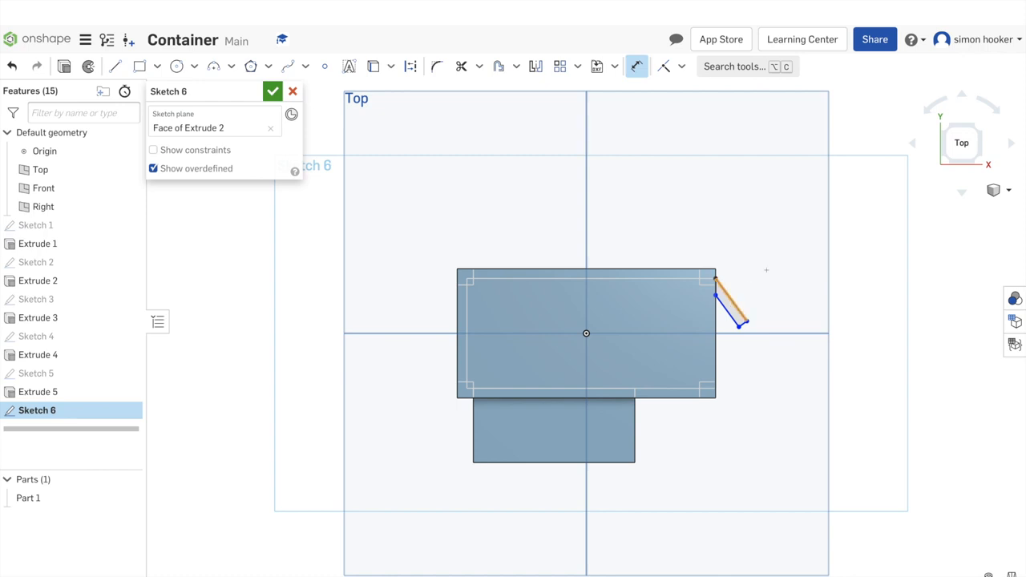
{"action": "left_click", "coordinate": [758, 254]}
{"action": "type", "text": "1"}
{"action": "key", "text": "Return"}
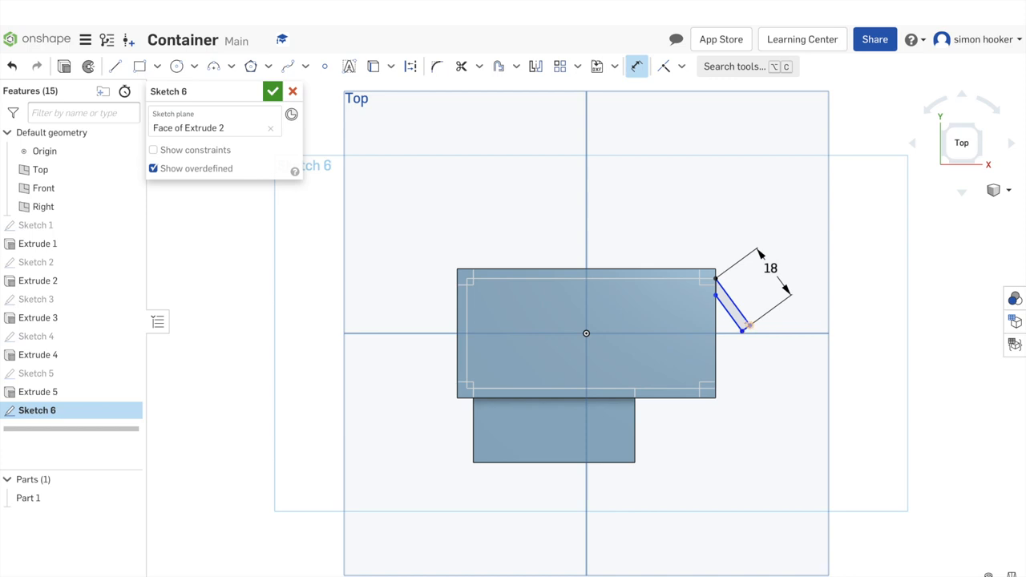
Dimension the distance between the slanted door outline's two long edges to 3 mm.
{"action": "left_click", "coordinate": [773, 372]}
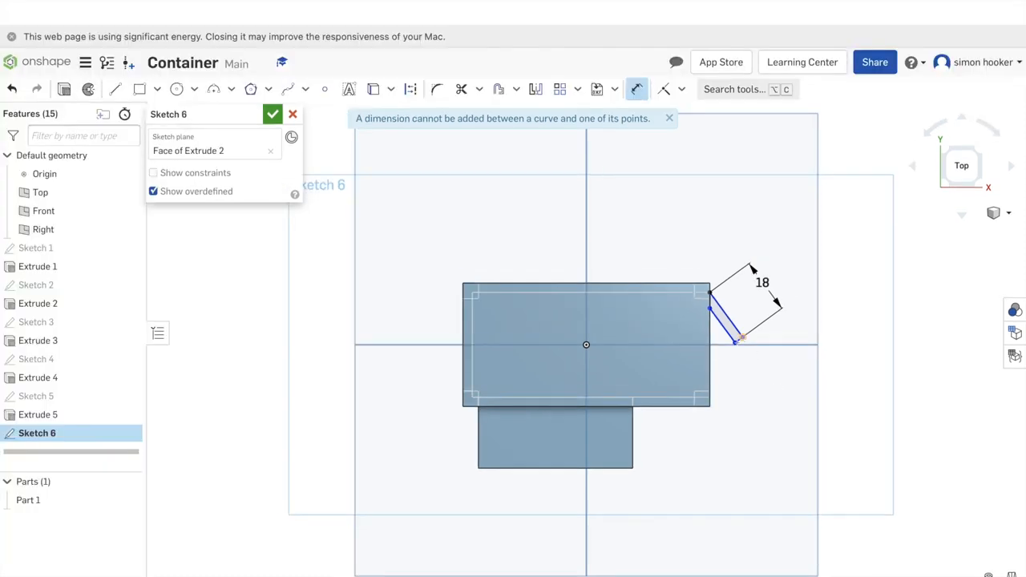
{"action": "left_click", "coordinate": [743, 337]}
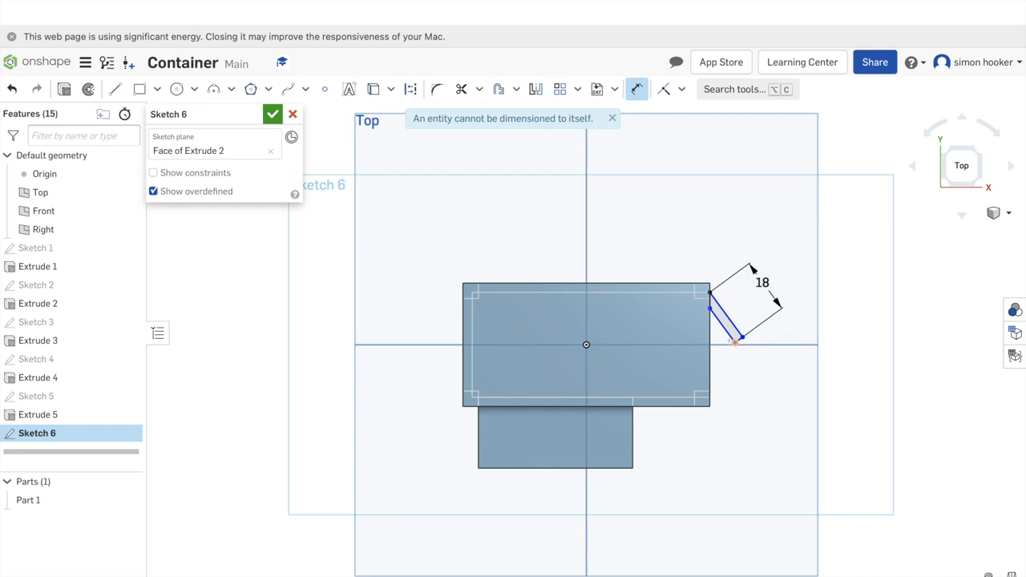
{"action": "left_click", "coordinate": [729, 336]}
{"action": "left_click", "coordinate": [736, 335]}
{"action": "type", "text": "3"}
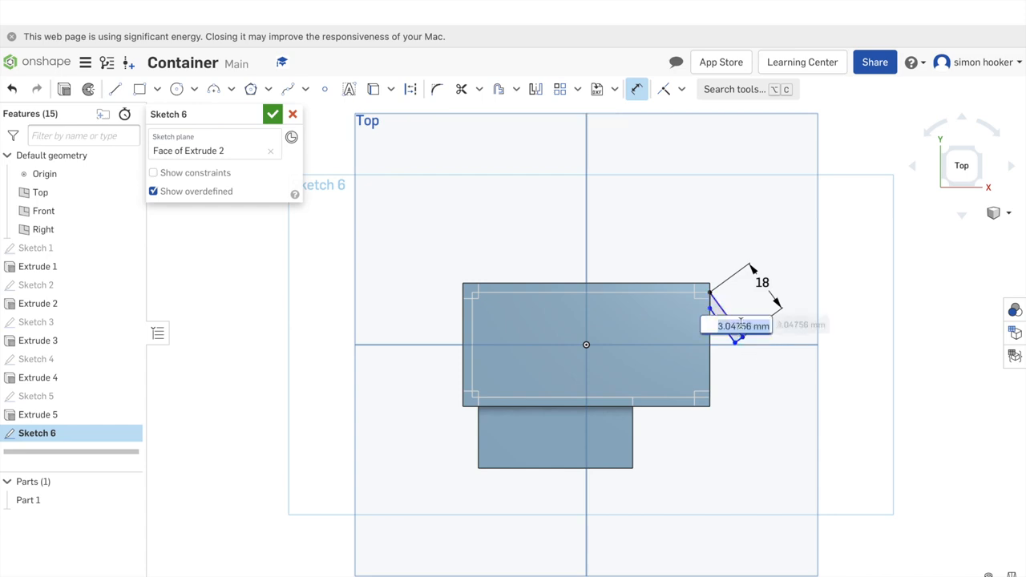
{"action": "key", "text": "Return"}
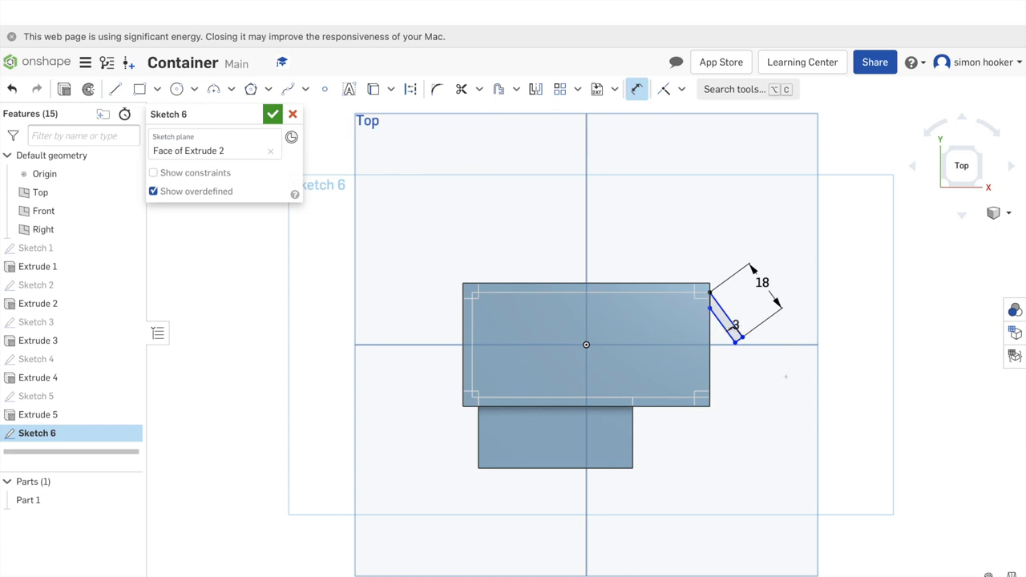
Draw a horizontal rectangle about 17 by 3 mm outward from the open end's inner corner on the canopy side.
{"action": "key", "text": "shift+7"}
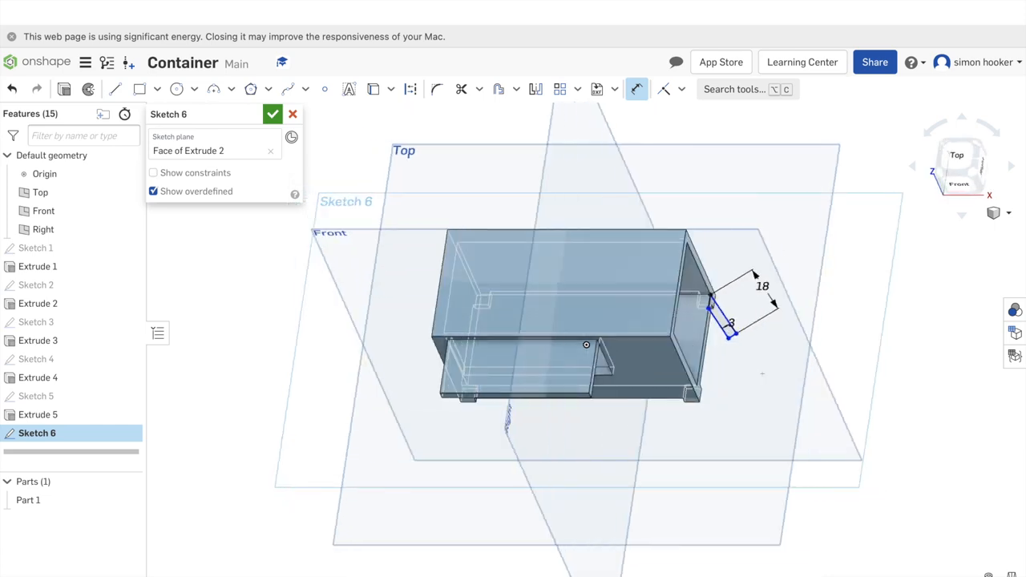
{"action": "key", "text": "n"}
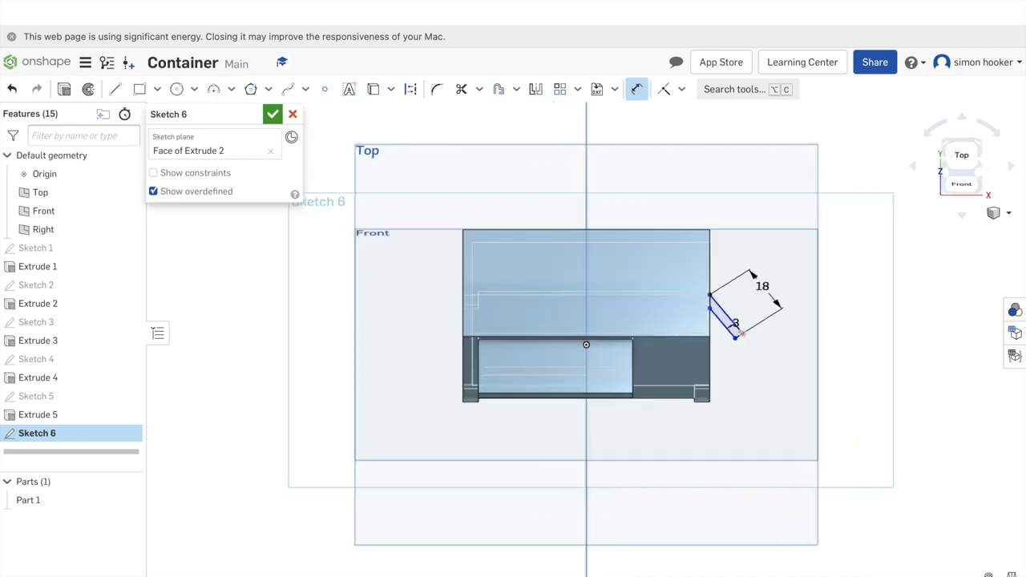
{"action": "left_click", "coordinate": [961, 162]}
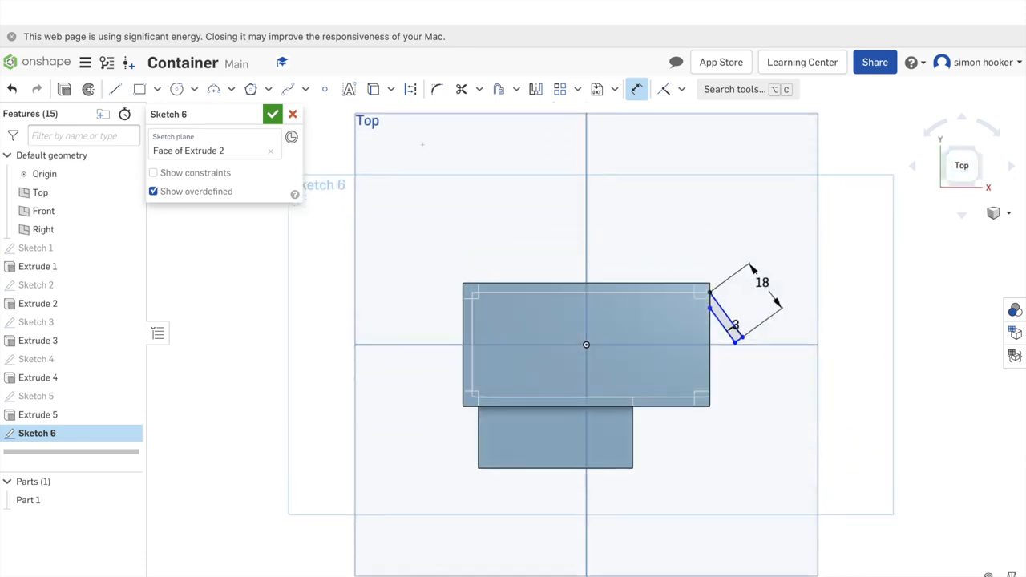
{"action": "left_click", "coordinate": [139, 89]}
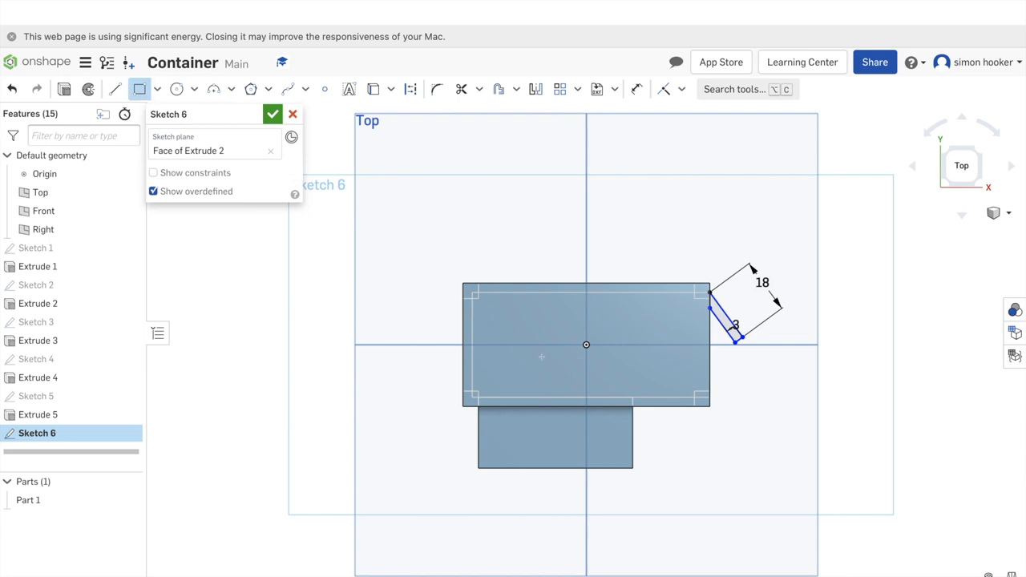
{"action": "left_click", "coordinate": [710, 397]}
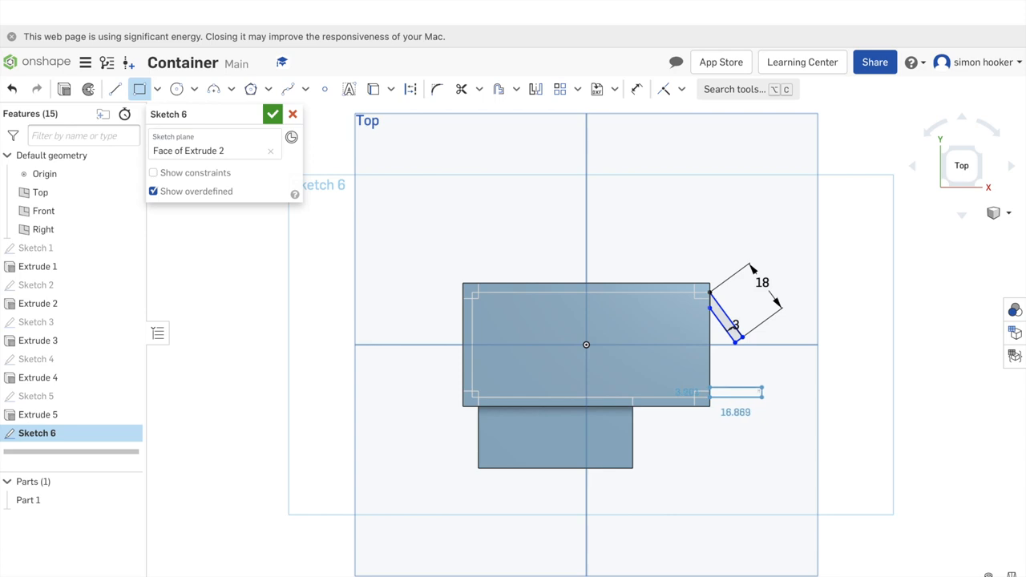
{"action": "left_click", "coordinate": [763, 387]}
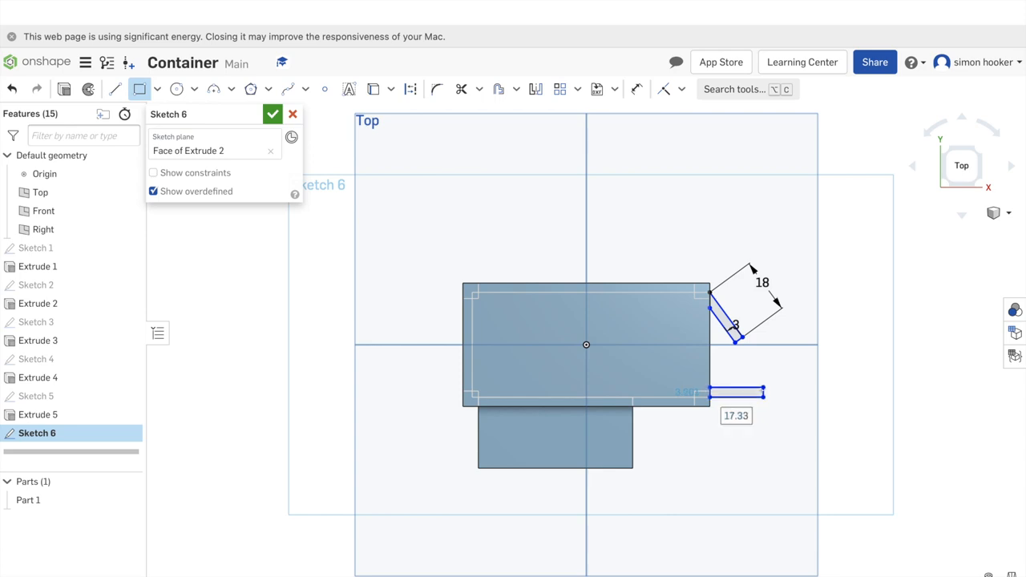
Dimension the long edge of the rectangular door outline to 18 mm.
{"action": "left_click", "coordinate": [636, 89]}
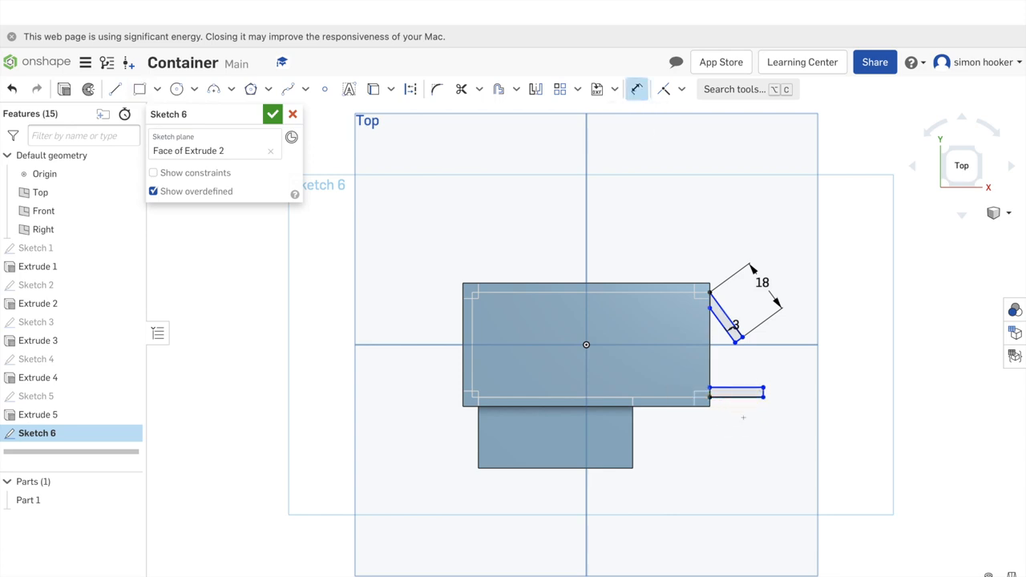
{"action": "left_click", "coordinate": [743, 399]}
{"action": "left_click", "coordinate": [742, 432]}
{"action": "type", "text": "18"}
{"action": "key", "text": "Return"}
Dimension the rectangular door outline's thickness to 3 mm and finish the sketch.
{"action": "left_click", "coordinate": [752, 388]}
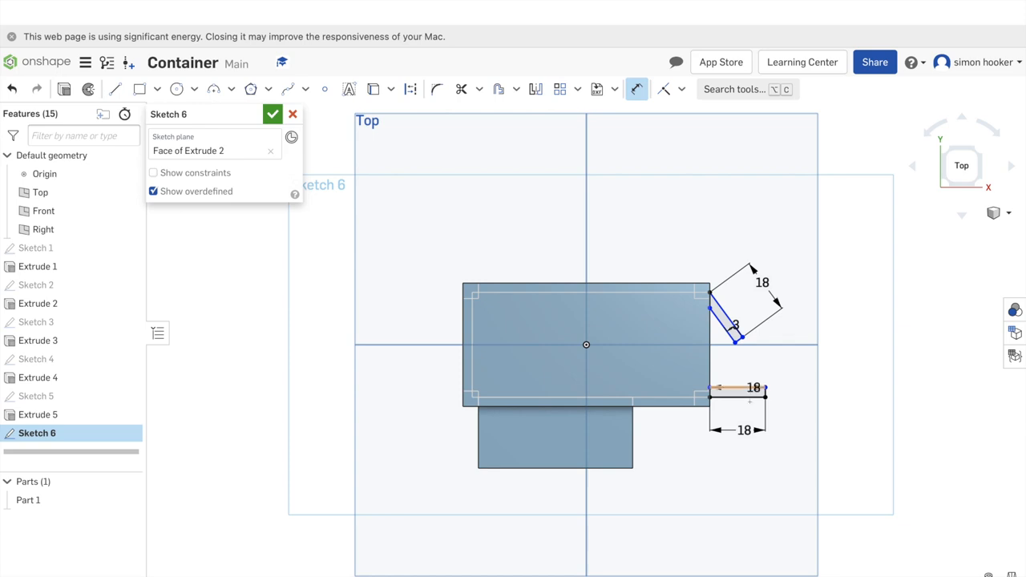
{"action": "left_click", "coordinate": [752, 397]}
{"action": "left_click", "coordinate": [814, 395]}
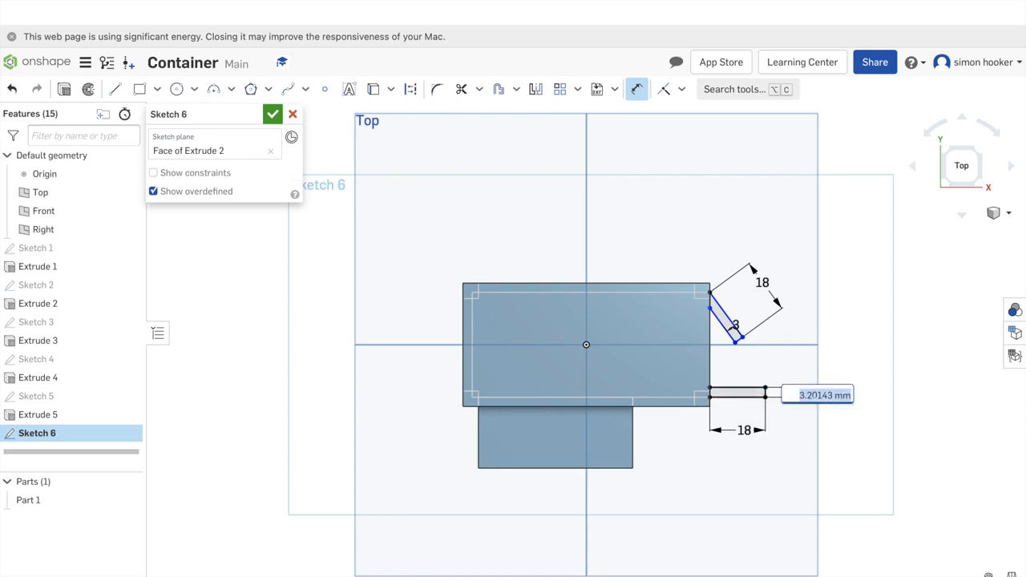
{"action": "type", "text": "3"}
{"action": "key", "text": "Return"}
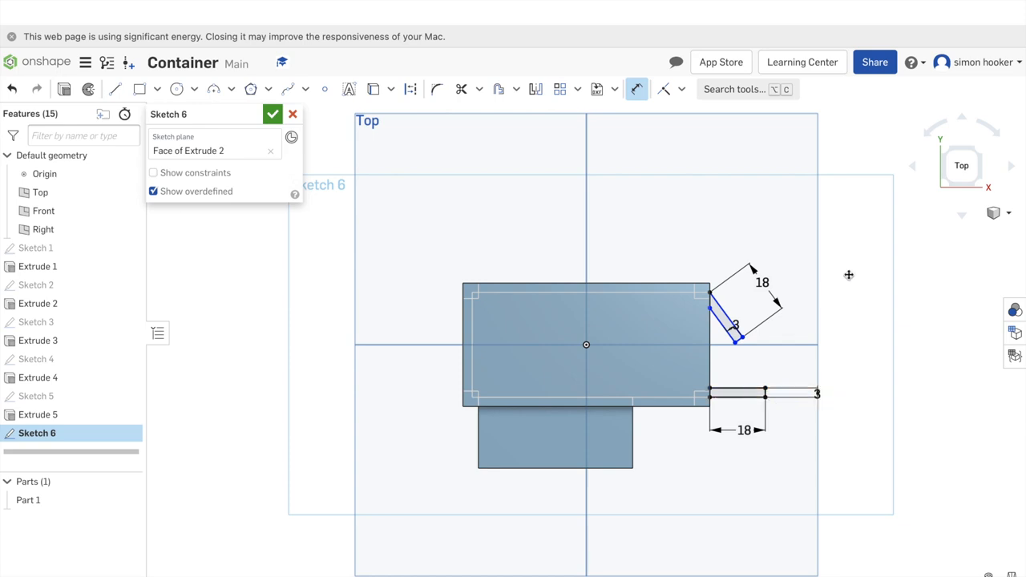
{"action": "key", "text": "Up"}
{"action": "key", "text": "Up"}
{"action": "key", "text": "Up"}
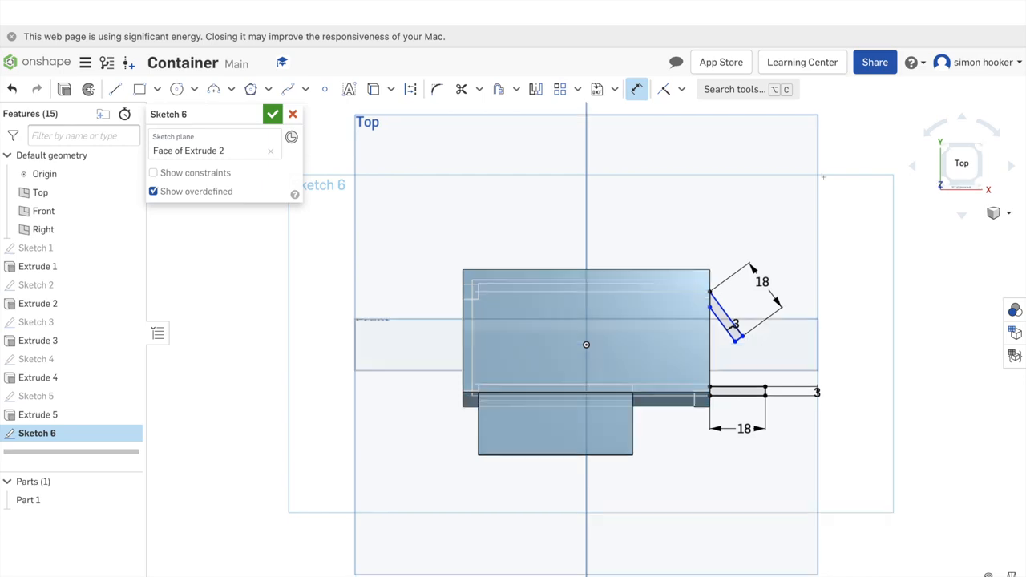
{"action": "key", "text": "Left"}
{"action": "key", "text": "Left"}
{"action": "key", "text": "Left"}
{"action": "key", "text": "Up"}
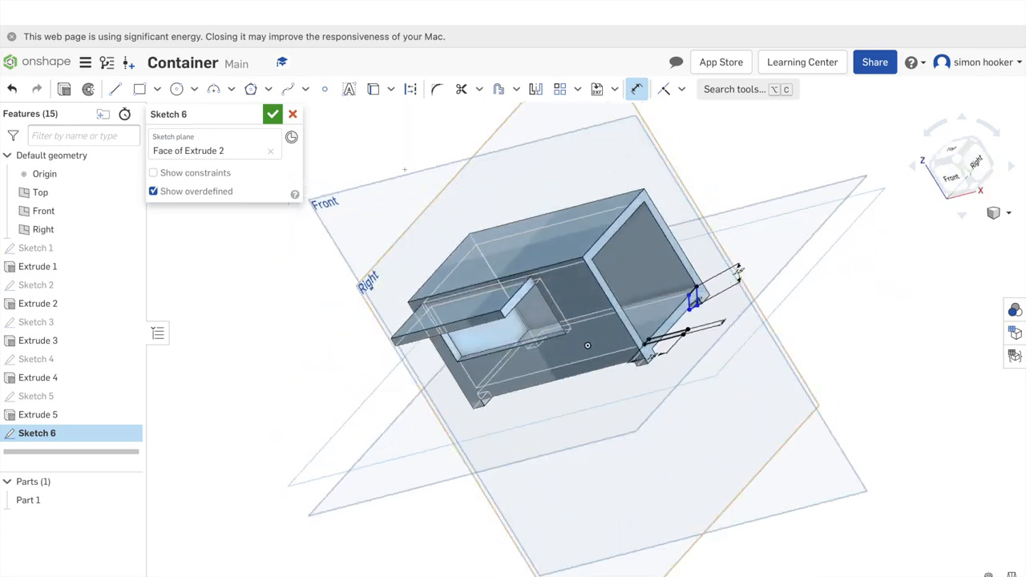
{"action": "left_click", "coordinate": [275, 115]}
Examine the two door outlines at the container's open end from above and below.
{"action": "key", "text": "Right"}
{"action": "key", "text": "Right"}
{"action": "key", "text": "Up"}
{"action": "key", "text": "Down"}
{"action": "key", "text": "Down"}
{"action": "key", "text": "Left"}
{"action": "key", "text": "Right"}
{"action": "key", "text": "Right"}
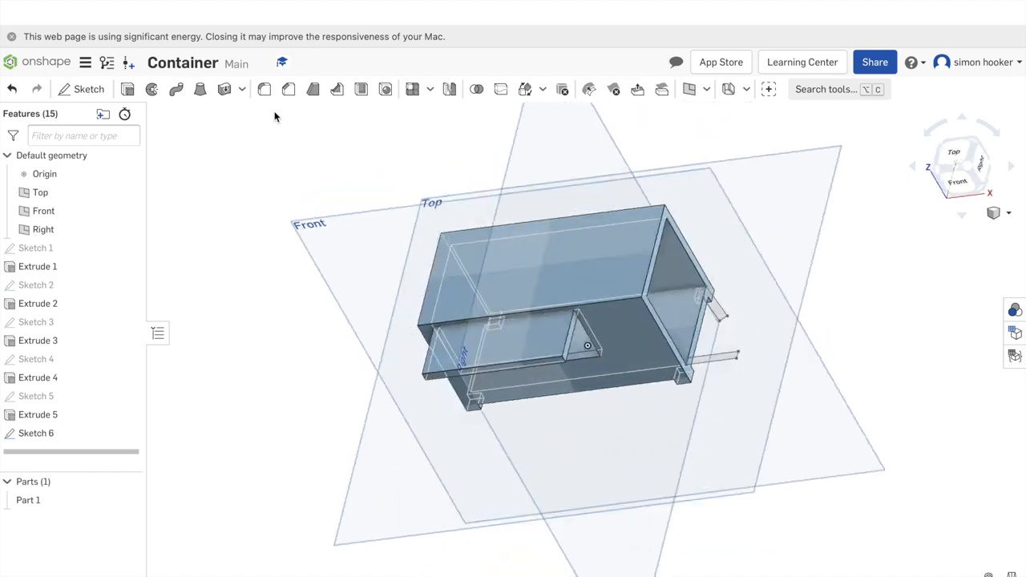
{"action": "key", "text": "Up"}
{"action": "key", "text": "Up"}
{"action": "key", "text": "Up"}
{"action": "key", "text": "Up"}
{"action": "key", "text": "Left"}
{"action": "key", "text": "Left"}
{"action": "key", "text": "Left"}
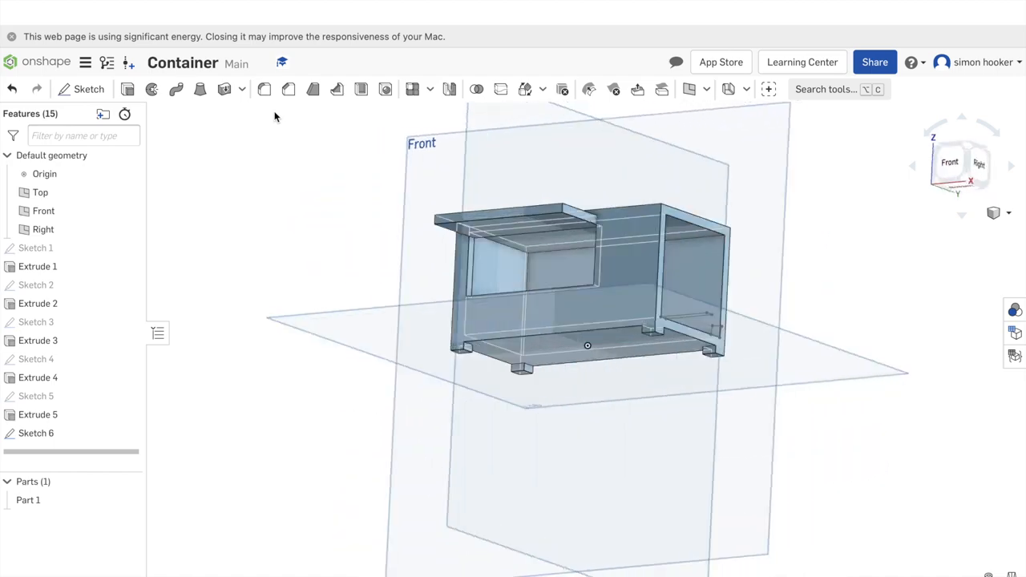
{"action": "key", "text": "Down"}
{"action": "key", "text": "Down"}
{"action": "key", "text": "Down"}
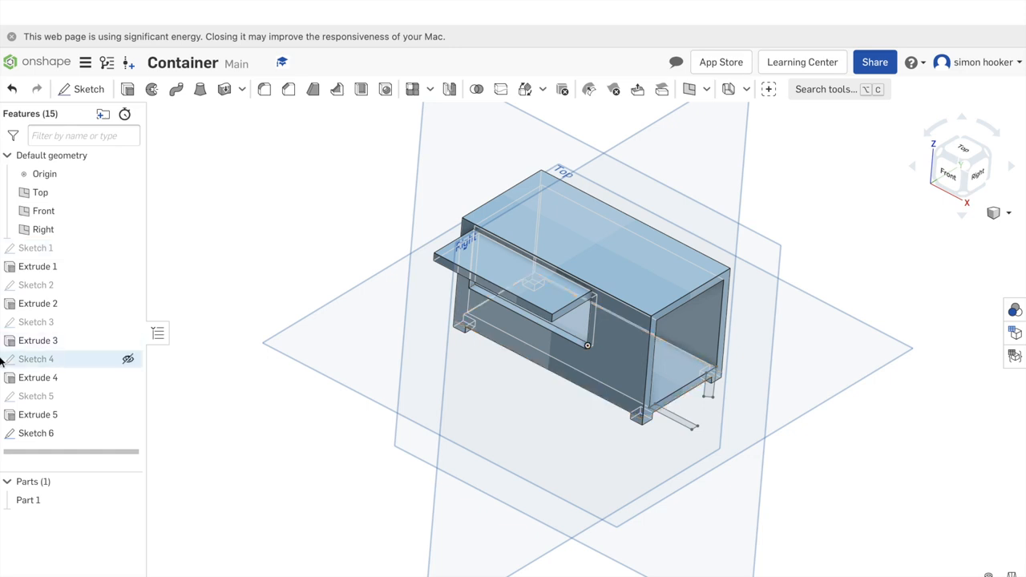
Start a new solid extrusion of both door outlines with the end type Up to face.
{"action": "left_click", "coordinate": [127, 89]}
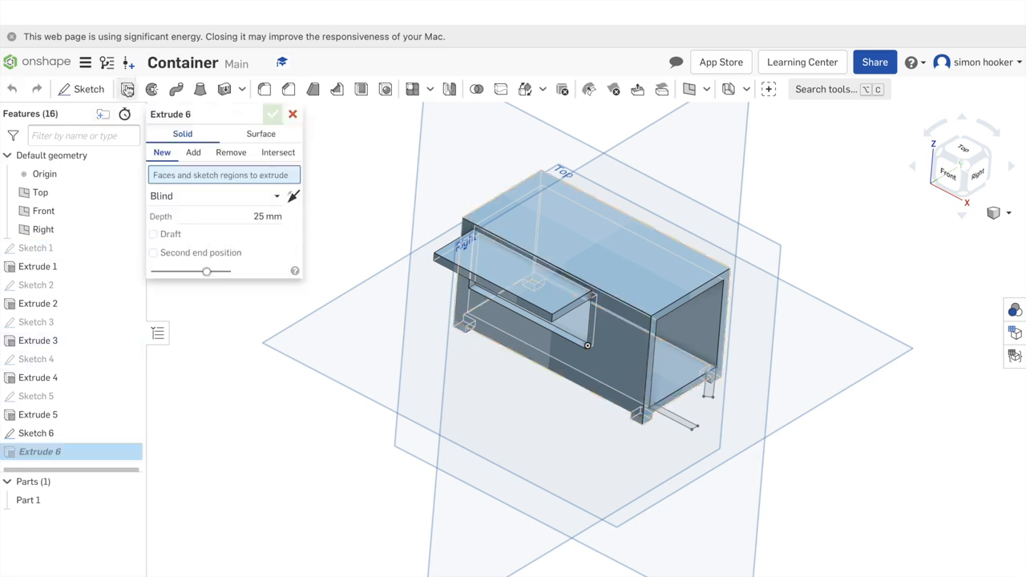
{"action": "left_click", "coordinate": [37, 434]}
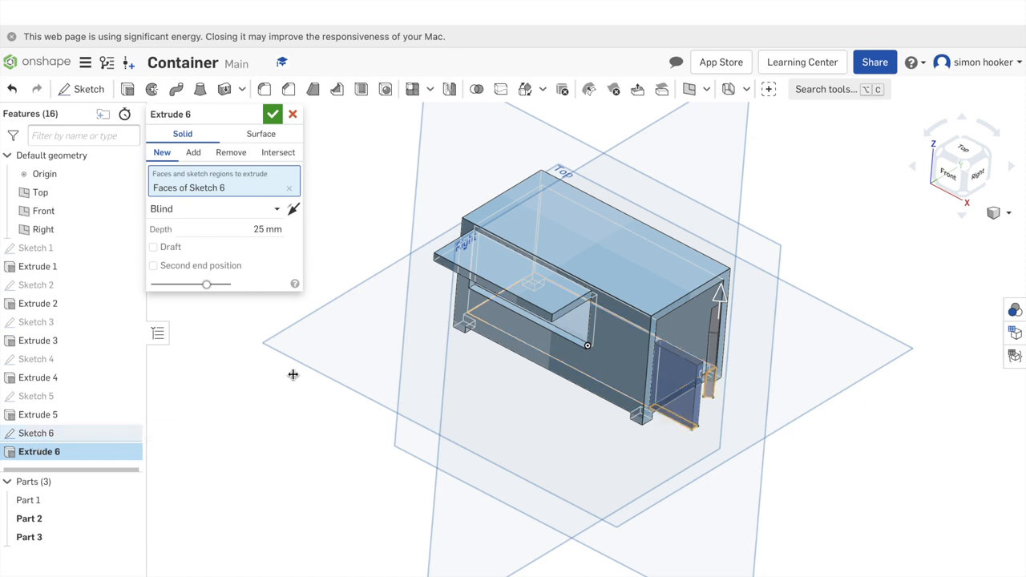
{"action": "key", "text": "shift+1"}
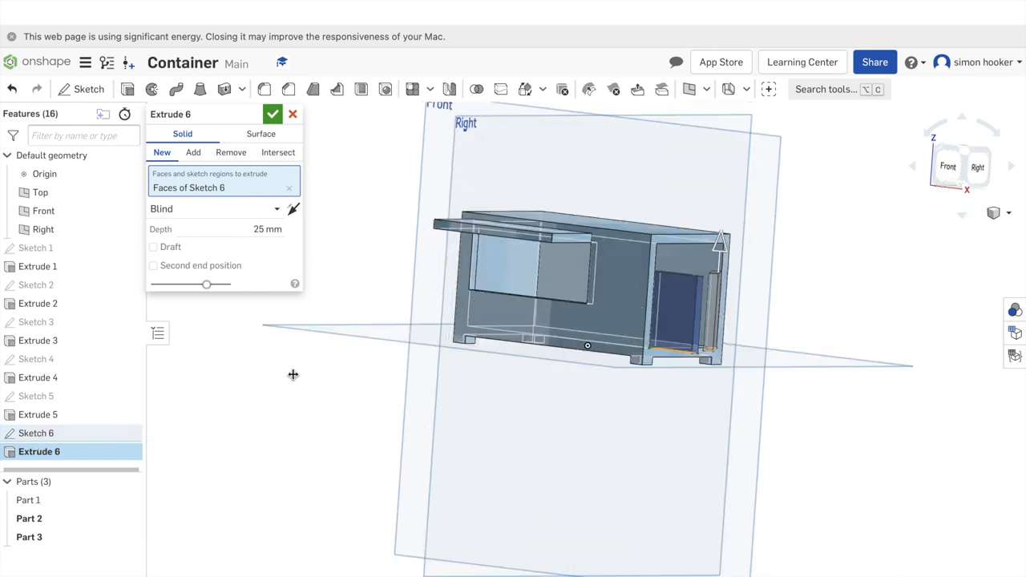
{"action": "key", "text": "shift+7"}
{"action": "left_click", "coordinate": [279, 214]}
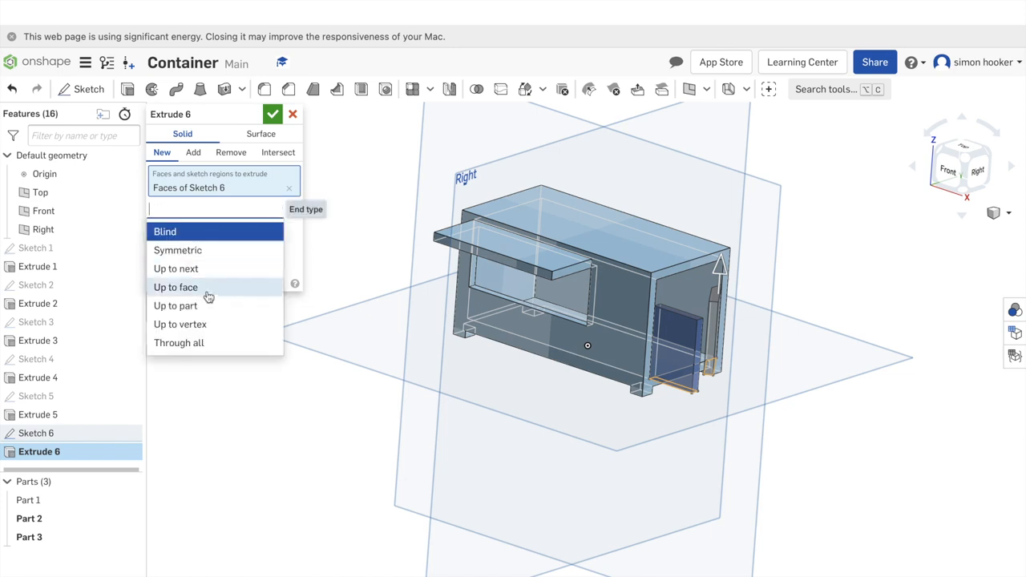
{"action": "left_click", "coordinate": [207, 288]}
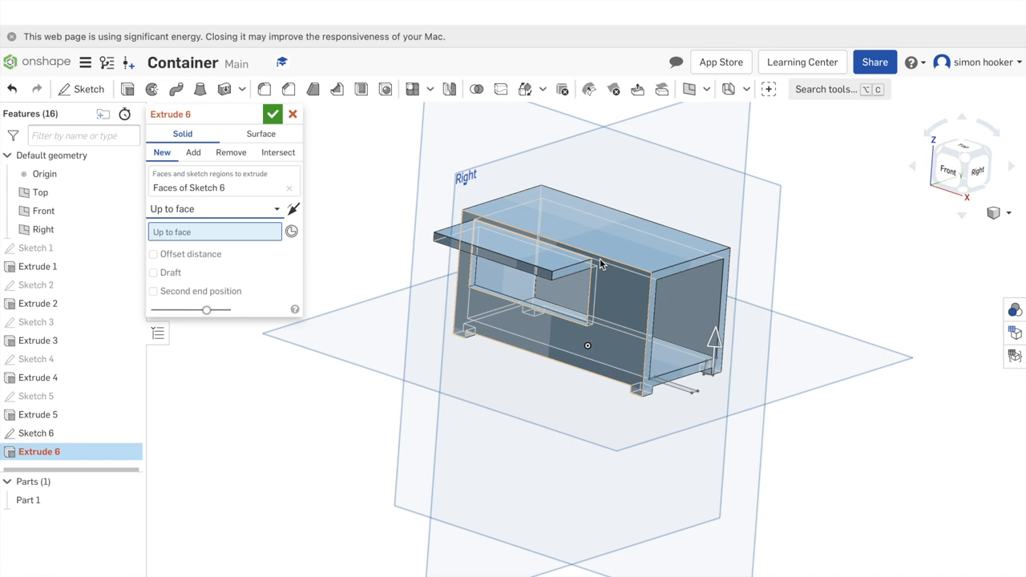
{"action": "key", "text": "Up"}
{"action": "key", "text": "Up"}
{"action": "key", "text": "Down"}
{"action": "key", "text": "Down"}
{"action": "key", "text": "Down"}
{"action": "key", "text": "Up"}
{"action": "key", "text": "Up"}
{"action": "key", "text": "Return"}
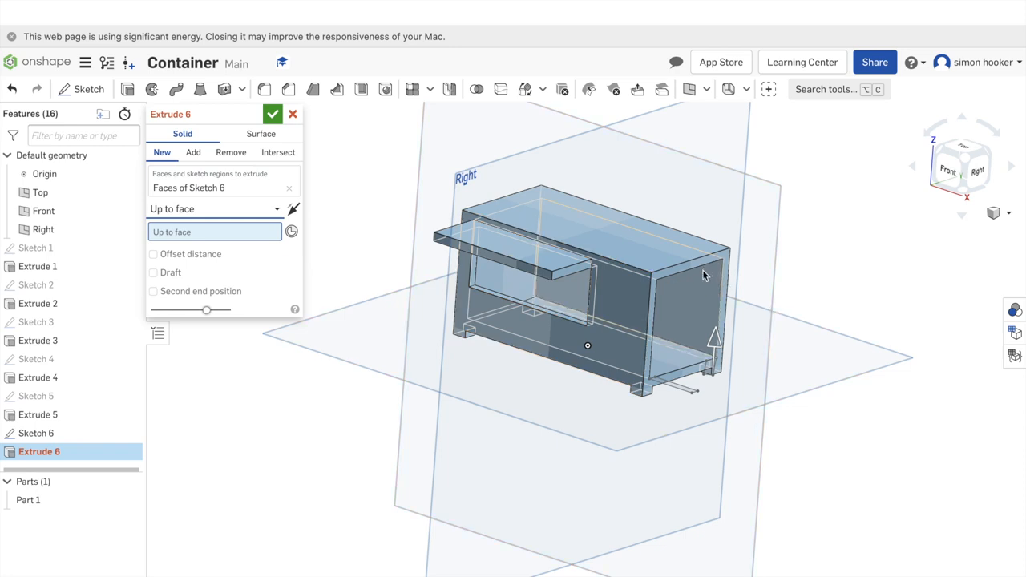
{"action": "key", "text": "Down"}
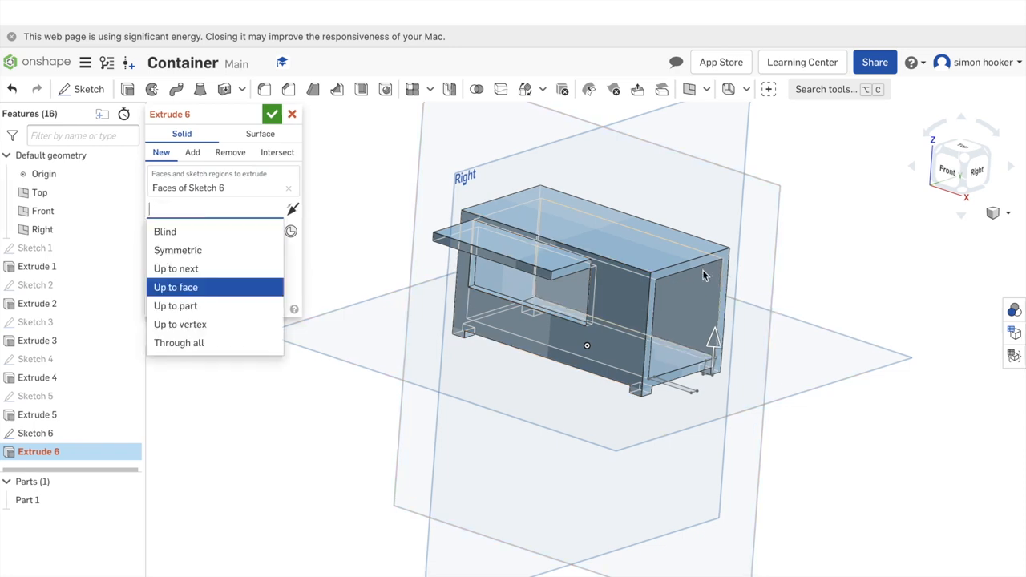
{"action": "key", "text": "Return"}
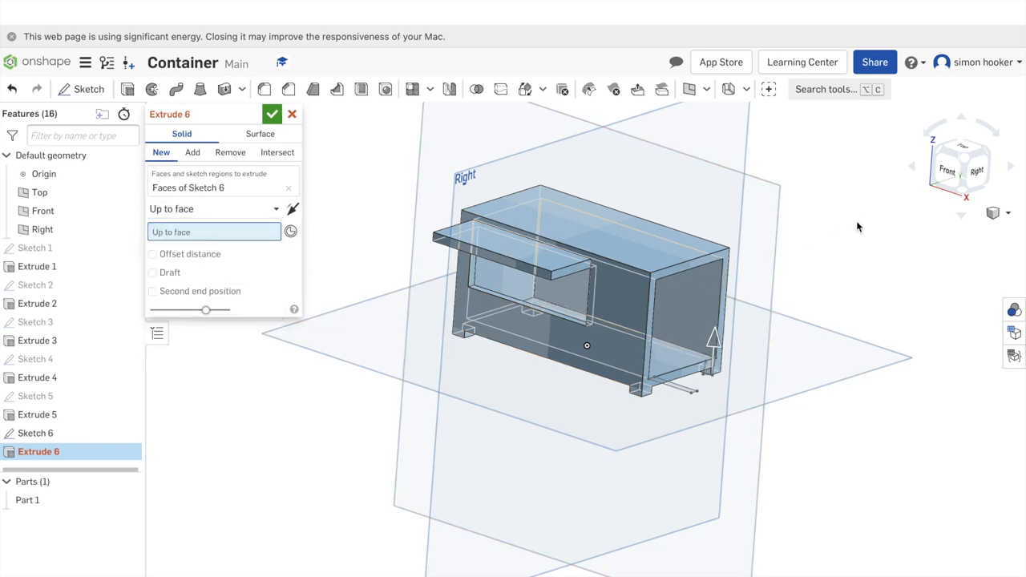
End the door extrusion at the container's inner ceiling face and accept it.
{"action": "key", "text": "Up"}
{"action": "key", "text": "Up"}
{"action": "key", "text": "Up"}
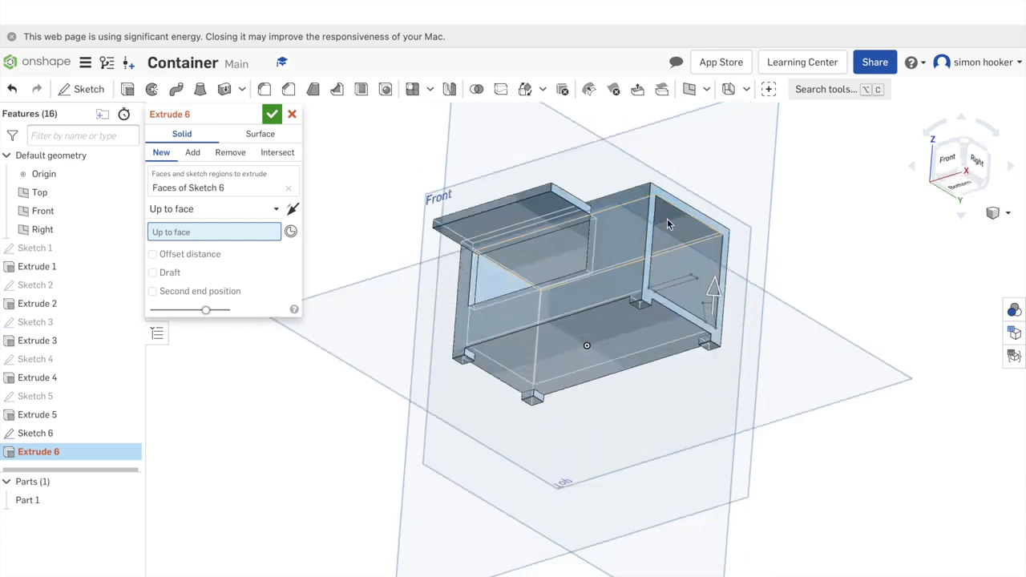
{"action": "left_click", "coordinate": [668, 219]}
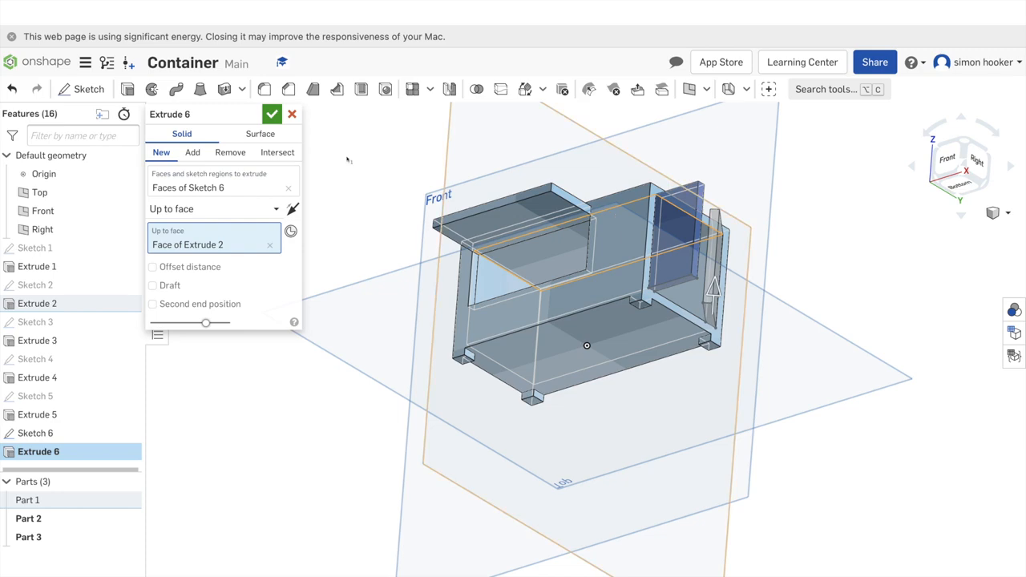
{"action": "left_click", "coordinate": [275, 118]}
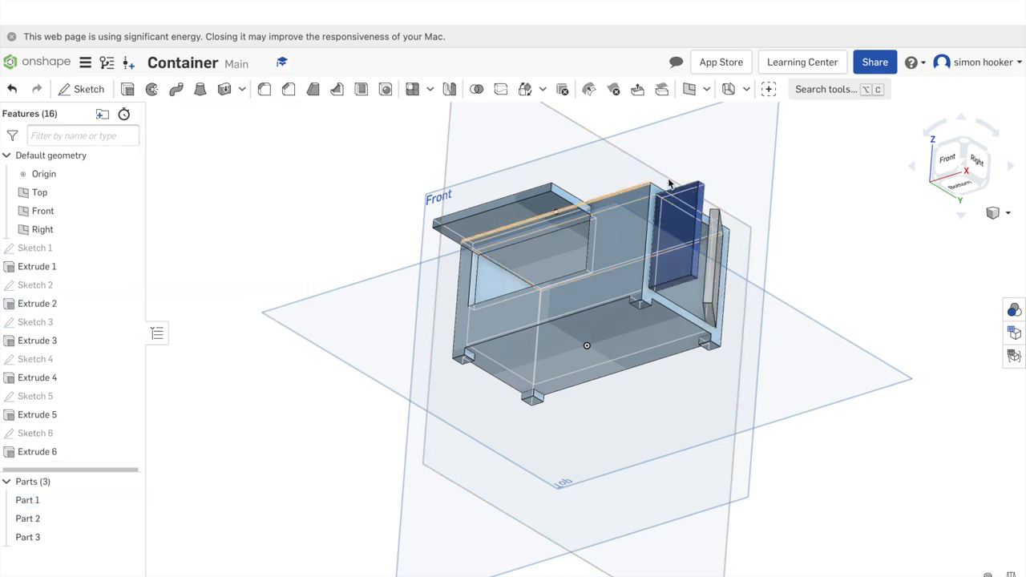
Examine the two extruded doors from the container's front and open end.
{"action": "key", "text": "Down"}
{"action": "key", "text": "Down"}
{"action": "key", "text": "Down"}
{"action": "key", "text": "Right"}
{"action": "key", "text": "Right"}
{"action": "key", "text": "Left"}
{"action": "key", "text": "Left"}
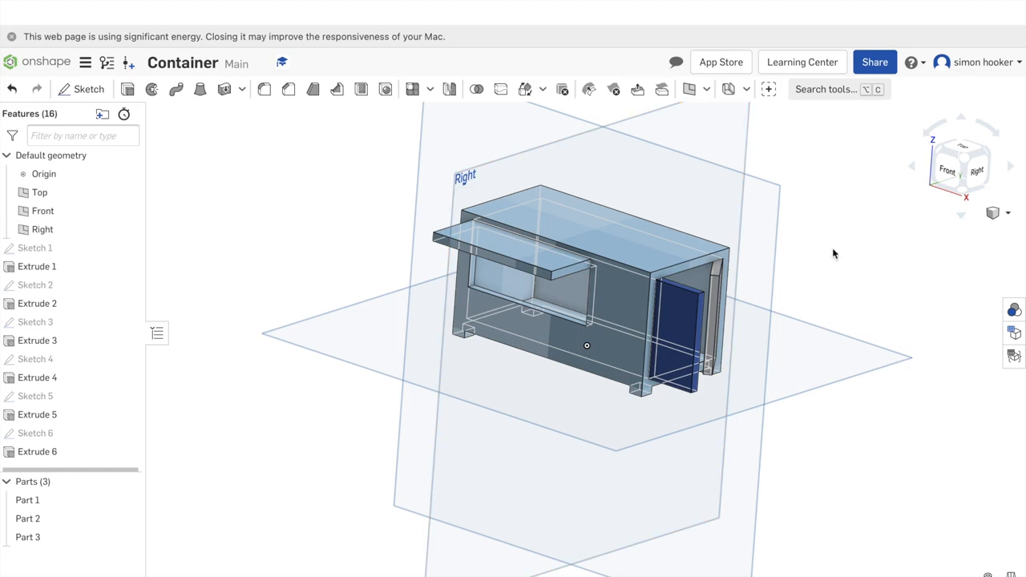
{"action": "key", "text": "Left"}
{"action": "key", "text": "Left"}
{"action": "key", "text": "Left"}
{"action": "key", "text": "Left"}
{"action": "key", "text": "Left"}
{"action": "key", "text": "Left"}
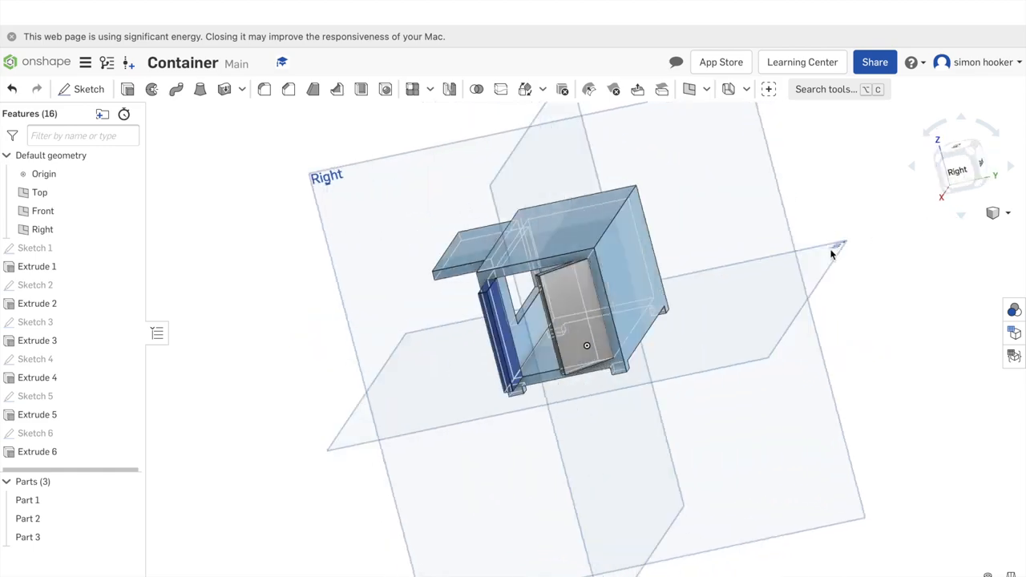
{"action": "key", "text": "Right"}
{"action": "key", "text": "Right"}
{"action": "key", "text": "Right"}
{"action": "key", "text": "Right"}
{"action": "key", "text": "Right"}
{"action": "key", "text": "Right"}
{"action": "key", "text": "Right"}
{"action": "key", "text": "Right"}
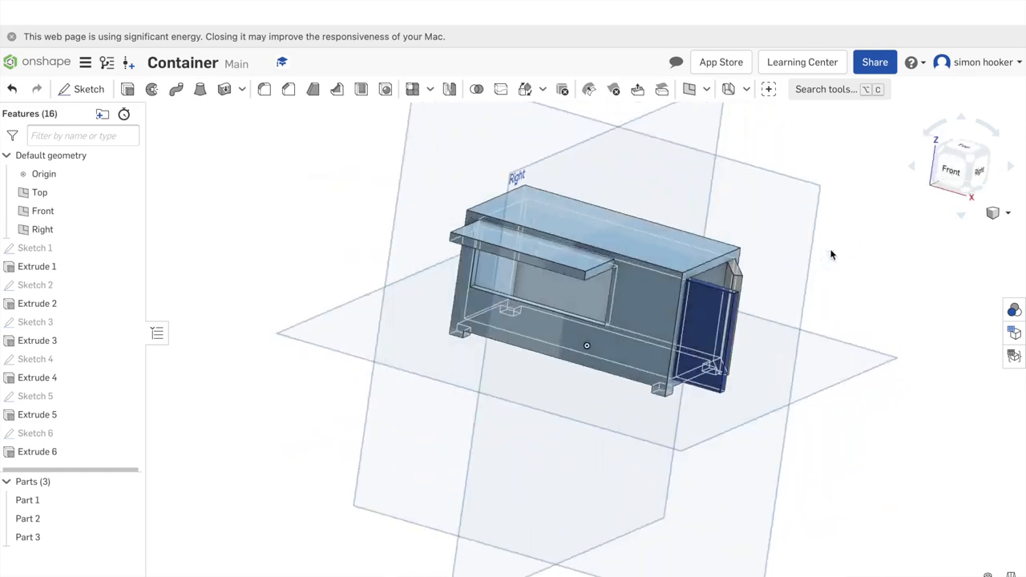
{"action": "key", "text": "Left"}
{"action": "key", "text": "Left"}
{"action": "key", "text": "Left"}
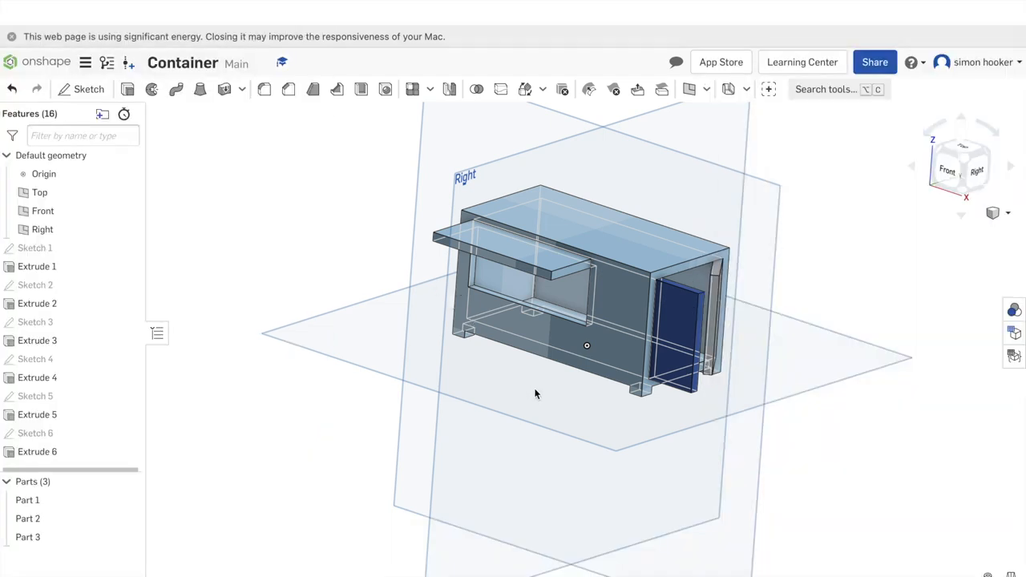
Create an empty sketch on the container's front wall face and reopen it for editing.
{"action": "left_click", "coordinate": [83, 89]}
{"action": "left_click", "coordinate": [526, 328]}
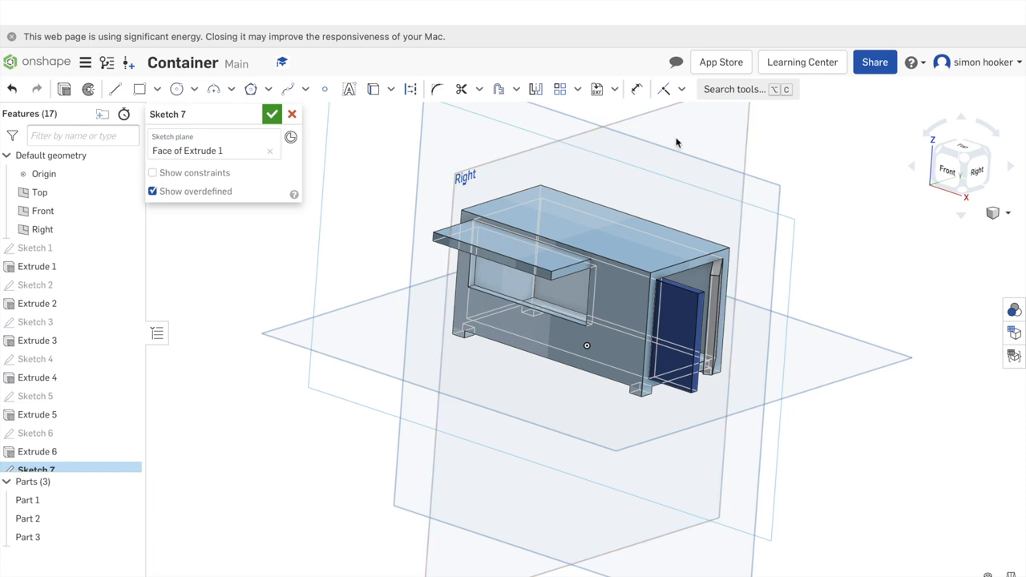
{"action": "left_click", "coordinate": [275, 114]}
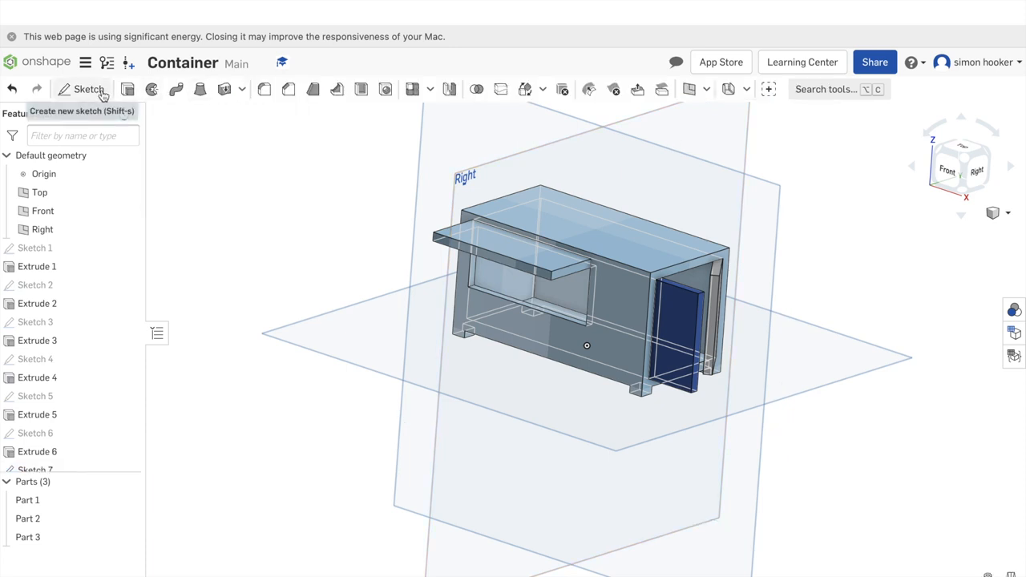
{"action": "left_click_drag", "start_coordinate": [28, 474], "coordinate": [24, 507]}
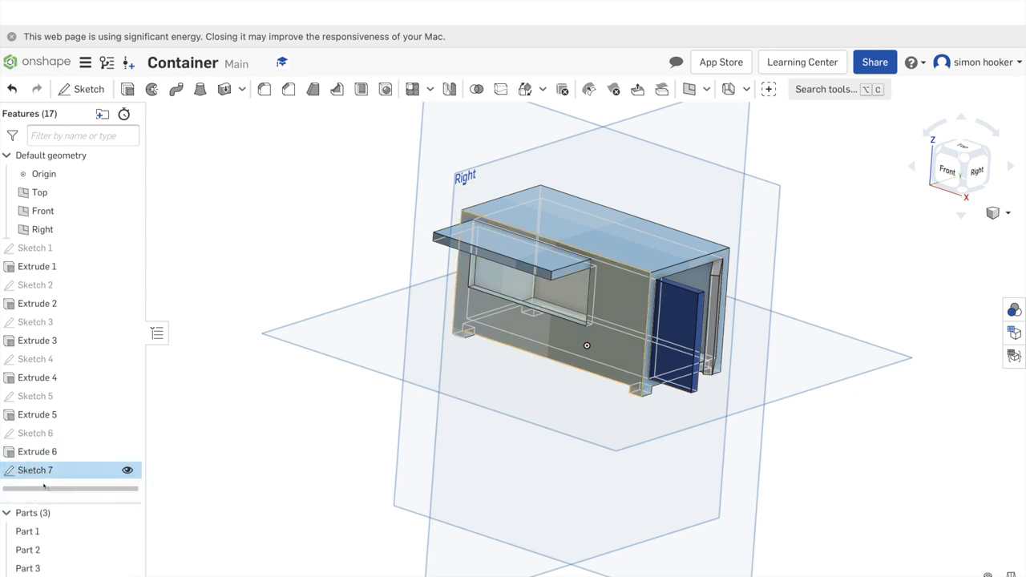
{"action": "right_click", "coordinate": [41, 471]}
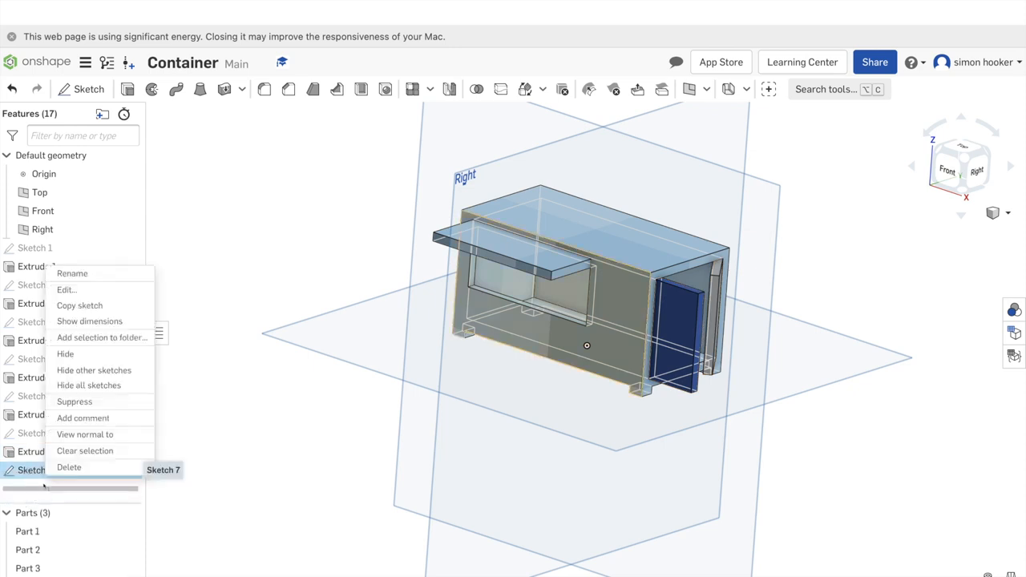
{"action": "left_click", "coordinate": [88, 290]}
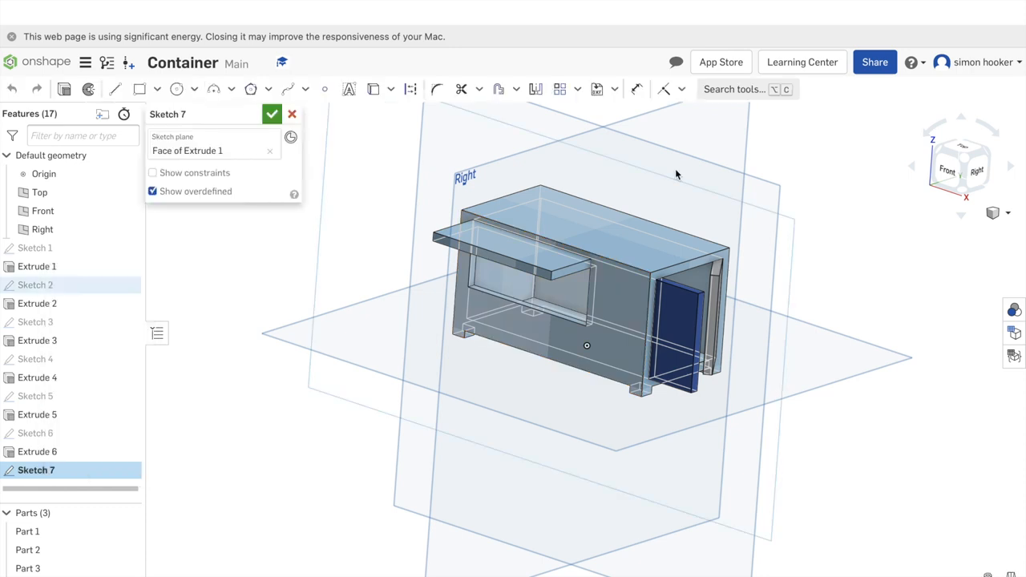
Draw a rectangle about 61 by 4 mm directly beneath the front window, starting at the wall's outer vertical edge.
{"action": "left_click", "coordinate": [950, 174]}
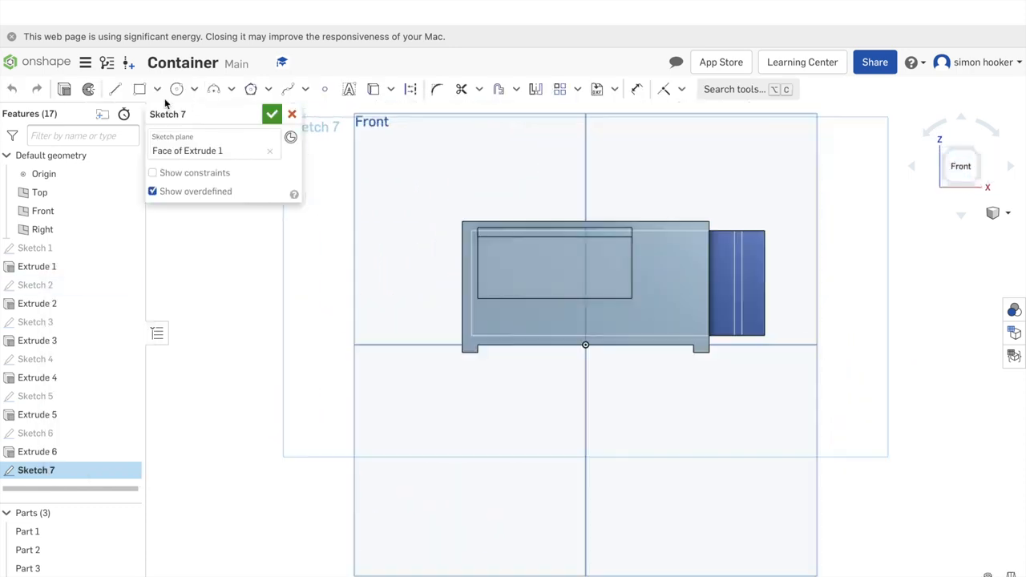
{"action": "left_click", "coordinate": [141, 89]}
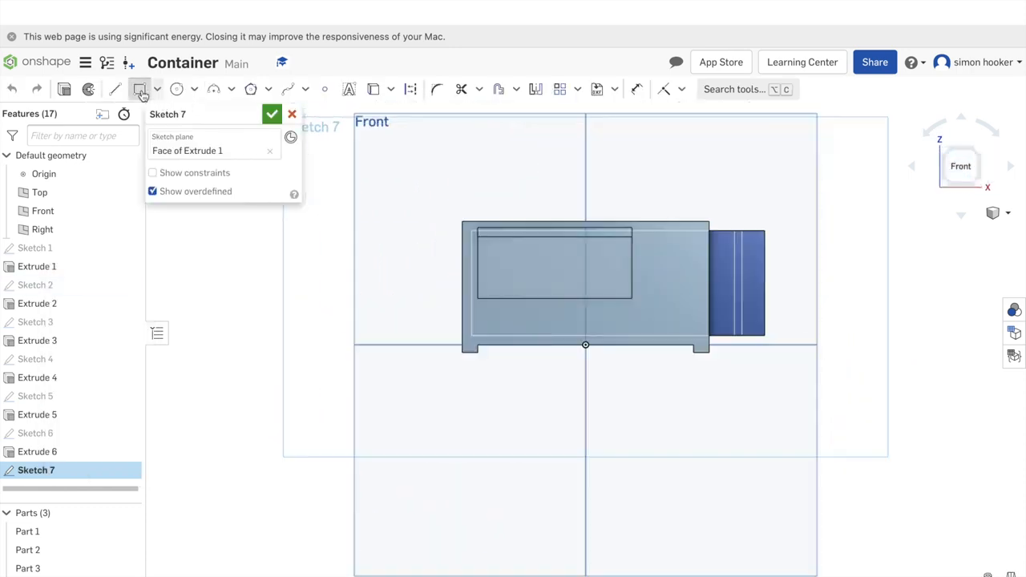
{"action": "left_click", "coordinate": [464, 298]}
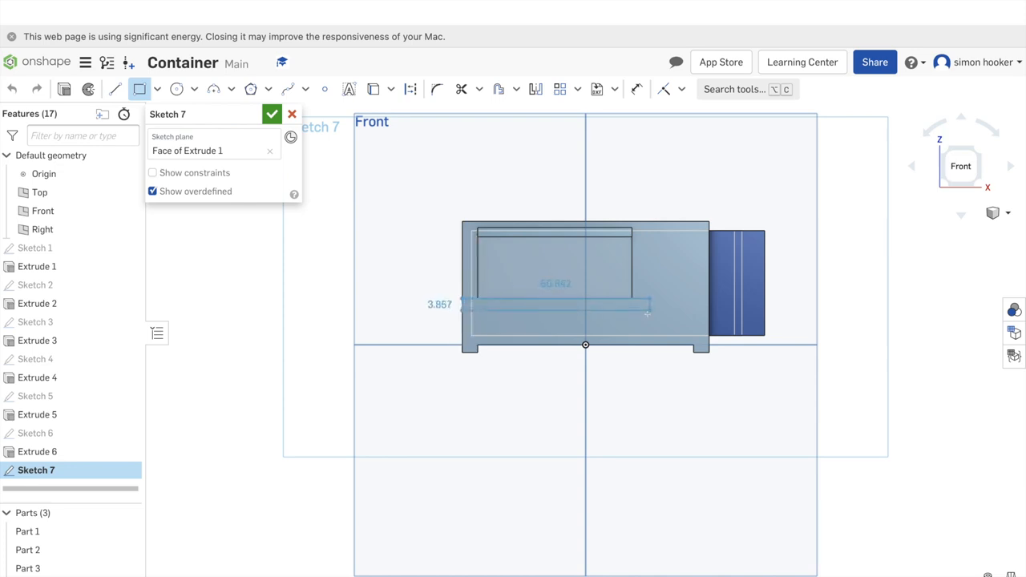
{"action": "left_click", "coordinate": [650, 312]}
Dimension the rectangle beneath the window to 60 mm long and 5 mm high and finish the sketch.
{"action": "left_click", "coordinate": [639, 90]}
{"action": "left_click", "coordinate": [559, 298]}
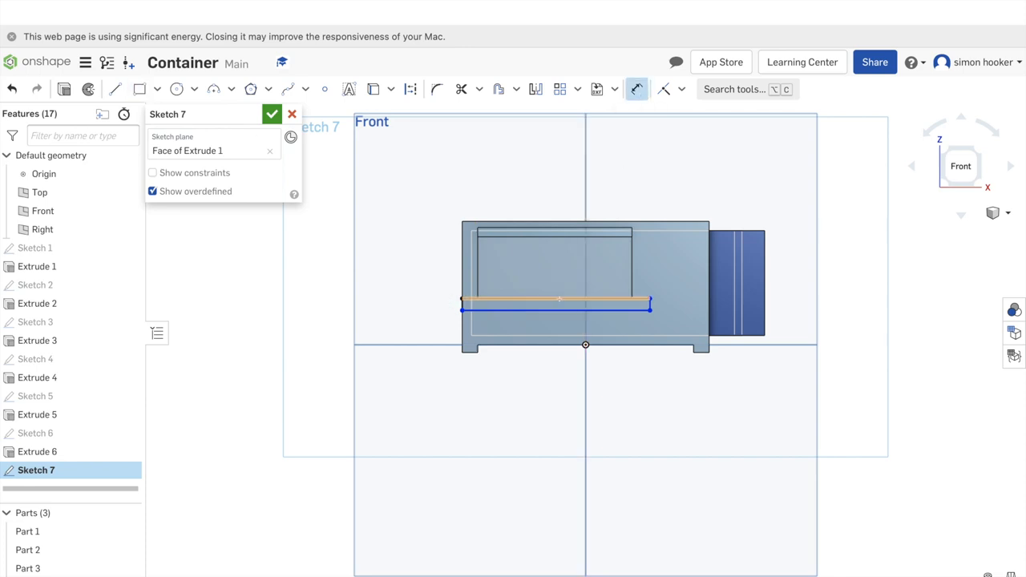
{"action": "left_click", "coordinate": [565, 274]}
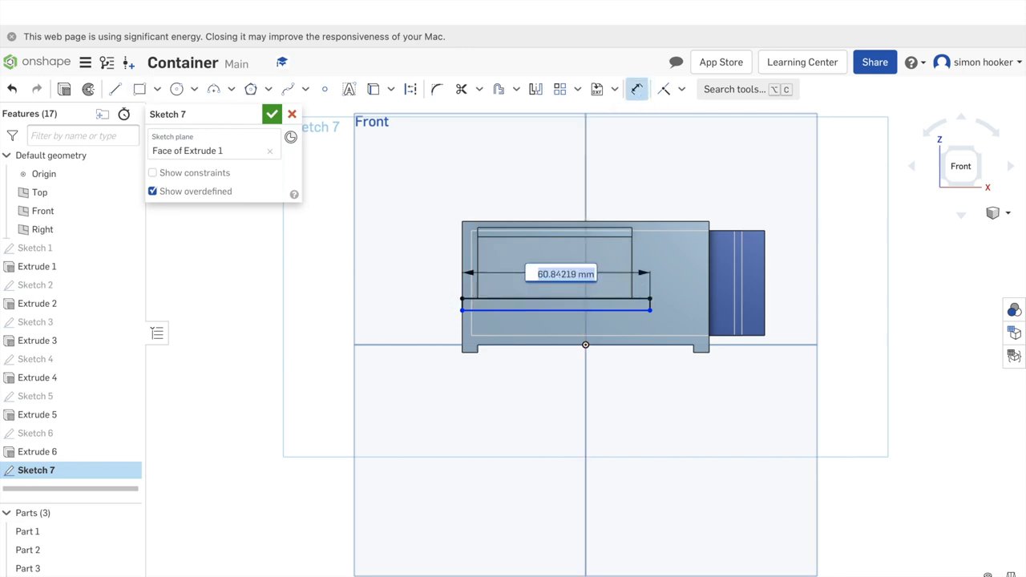
{"action": "type", "text": "60"}
{"action": "key", "text": "Return"}
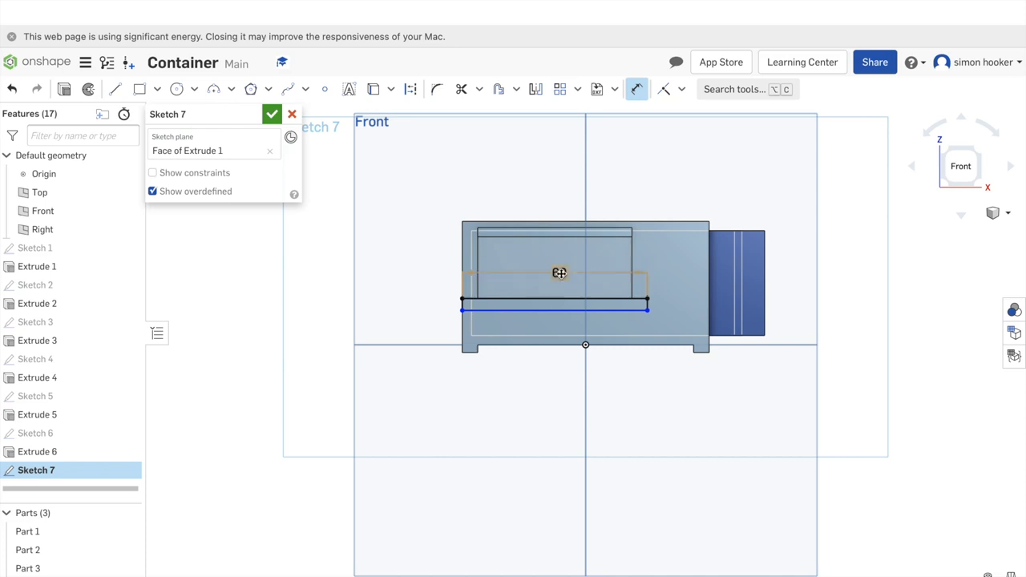
{"action": "left_click", "coordinate": [627, 299]}
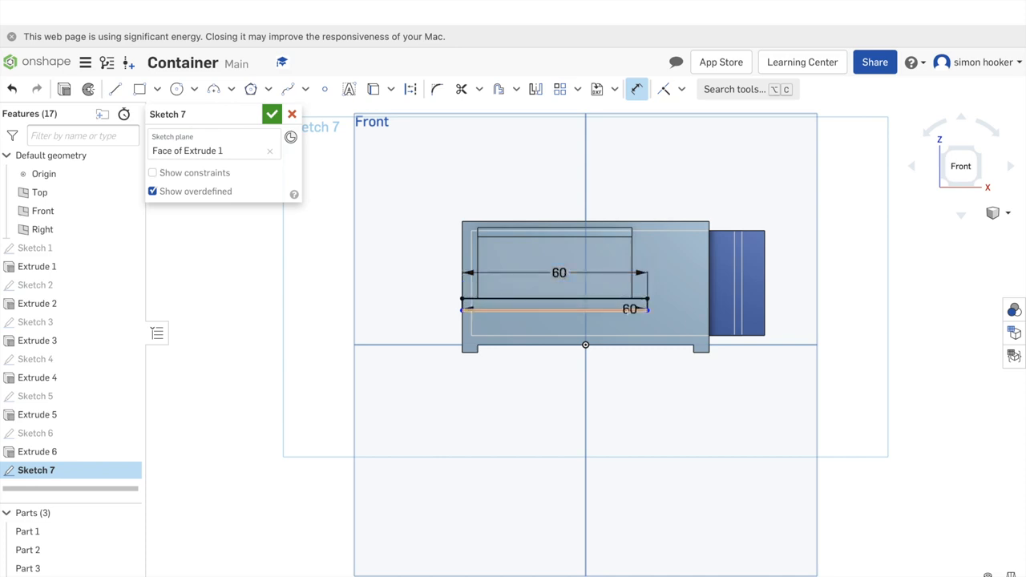
{"action": "left_click", "coordinate": [675, 306]}
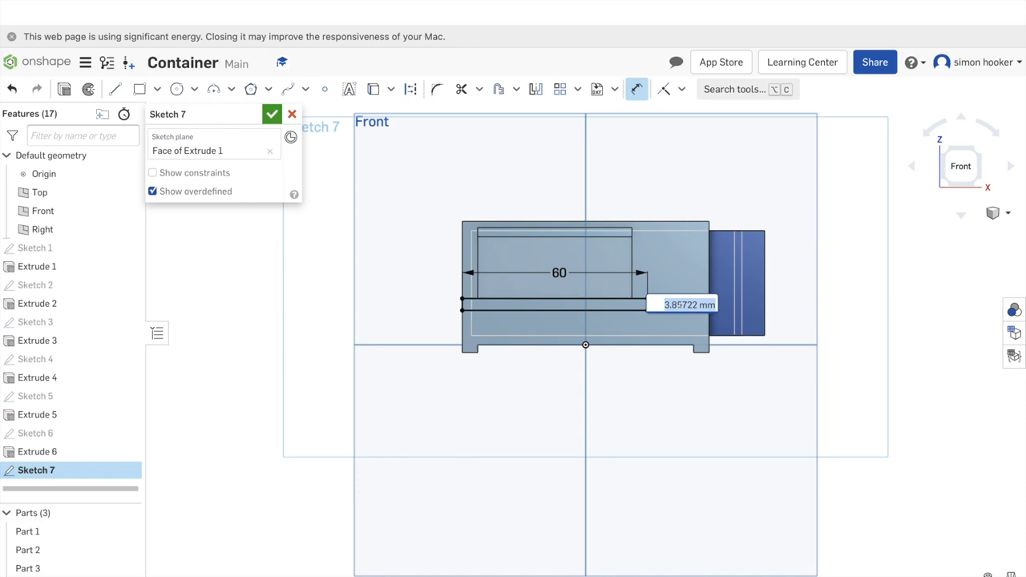
{"action": "type", "text": "5"}
{"action": "key", "text": "Return"}
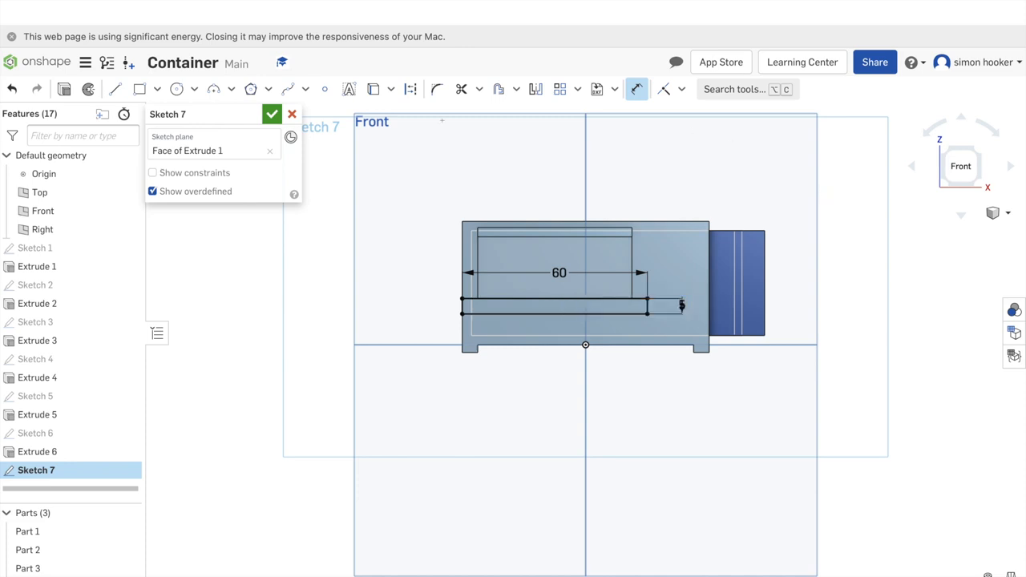
{"action": "left_click", "coordinate": [272, 114]}
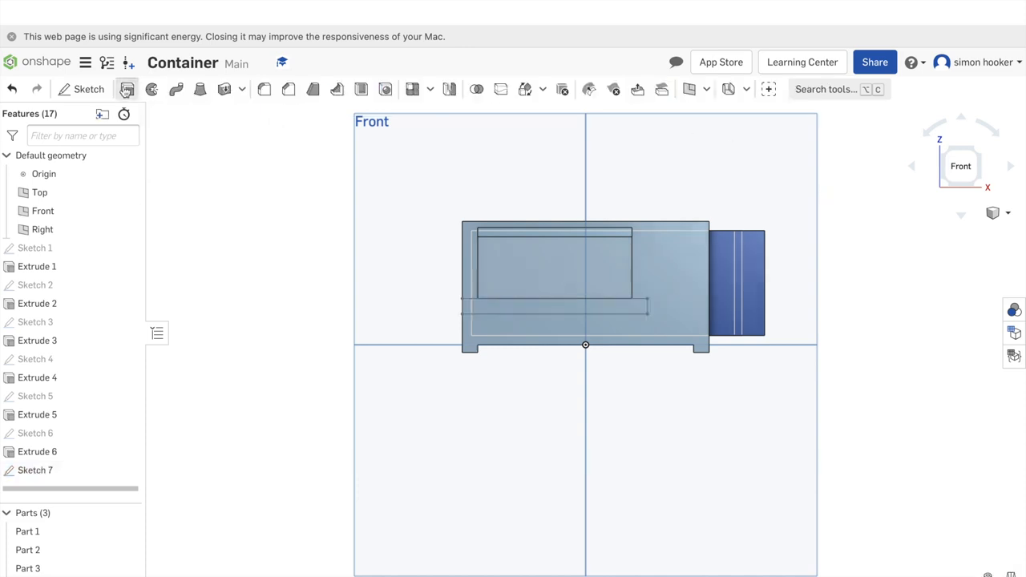
Extrude the rectangle beneath the window 10 mm outward, adding it to the container as a counter.
{"action": "left_click", "coordinate": [126, 89]}
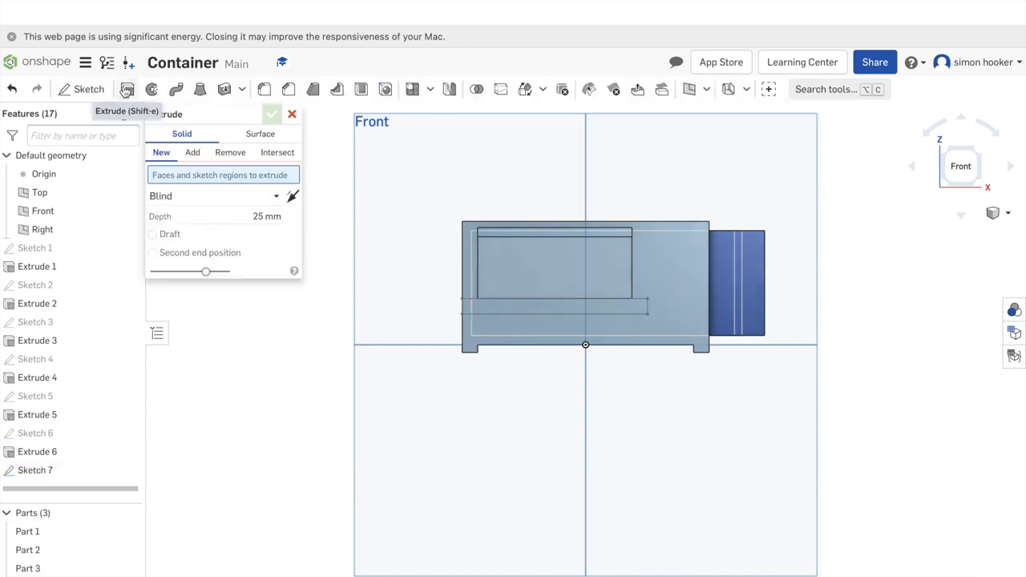
{"action": "left_click", "coordinate": [78, 473]}
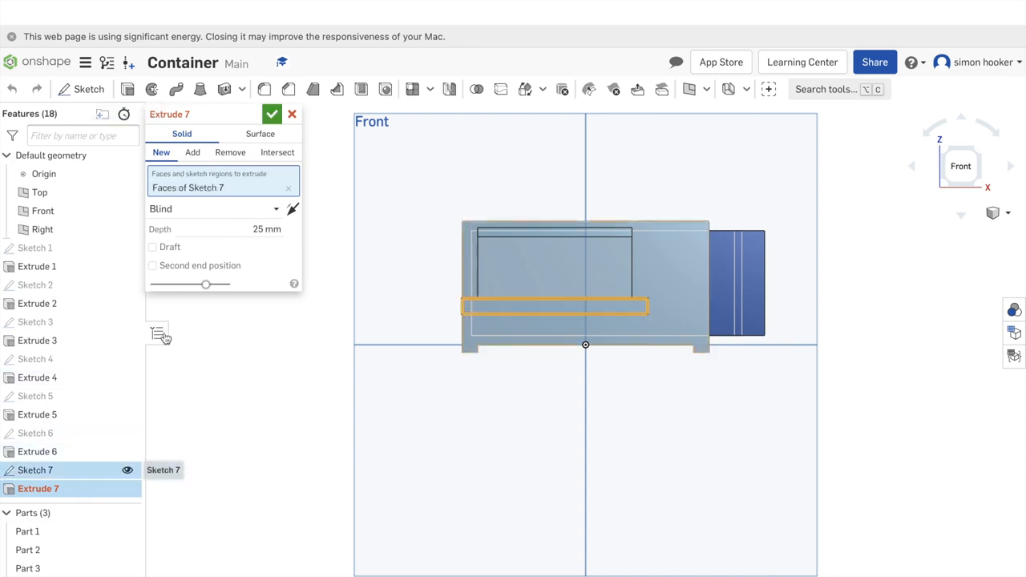
{"action": "left_click", "coordinate": [266, 228]}
{"action": "left_click_drag", "start_coordinate": [262, 227], "coordinate": [249, 228]}
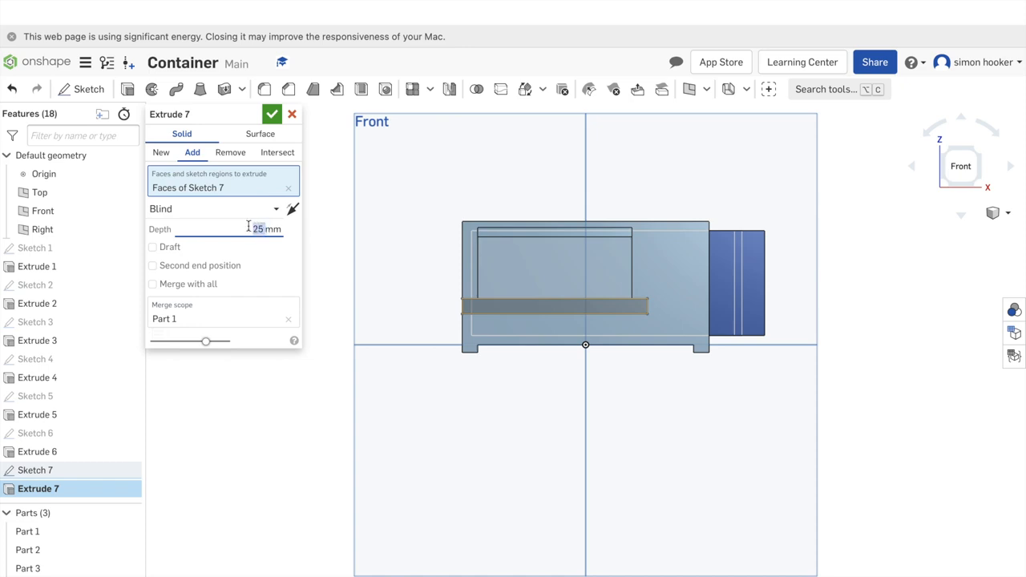
{"action": "type", "text": "10"}
{"action": "key", "text": "Return"}
{"action": "left_click", "coordinate": [271, 114]}
{"action": "key", "text": "shift+7"}
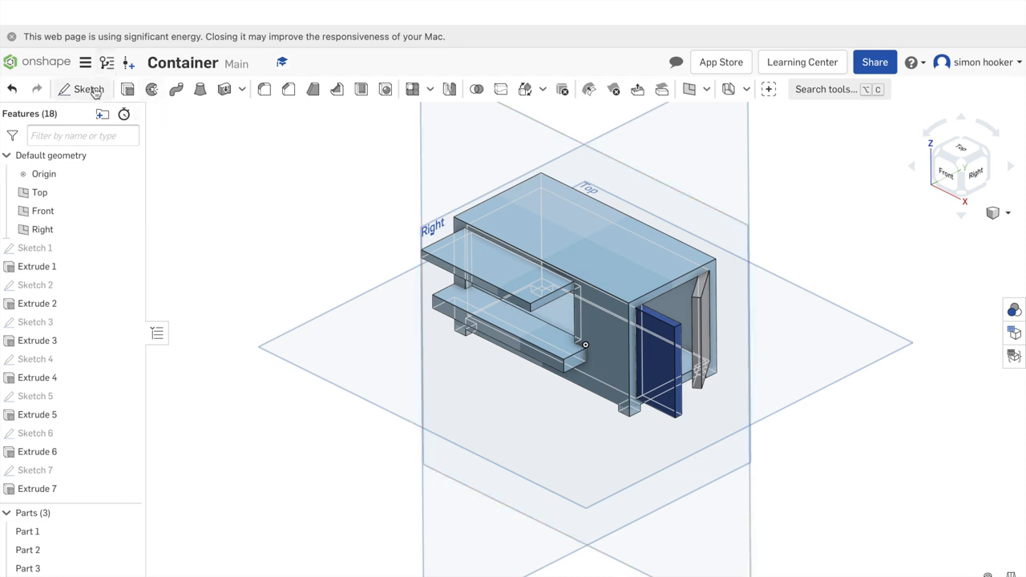
Sketch a rectangle about 33 by 20 mm in the upper part of the container's closed end wall.
{"action": "key", "text": "shift+s"}
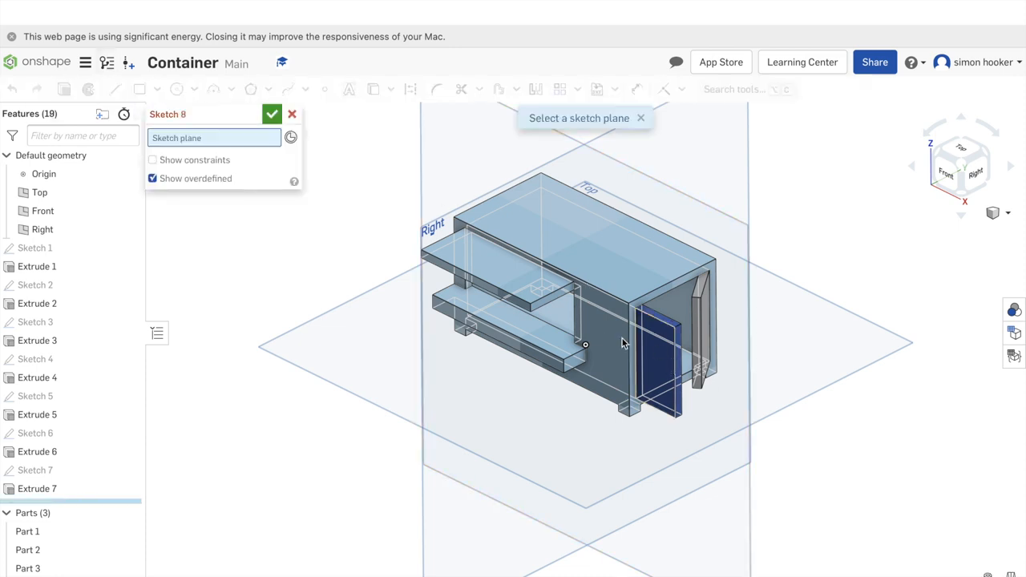
{"action": "right_click_drag", "start_coordinate": [618, 341], "coordinate": [580, 269]}
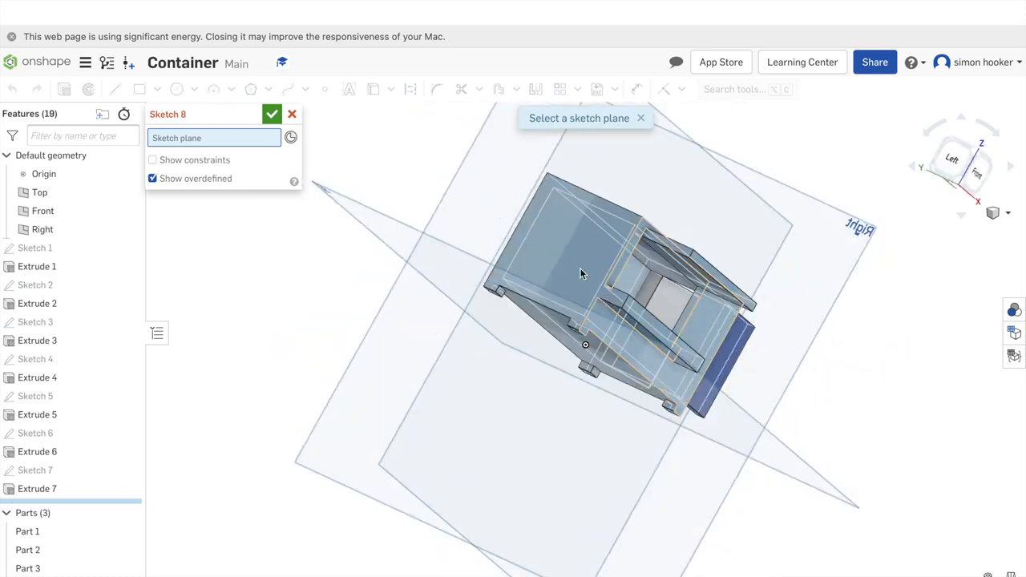
{"action": "left_click", "coordinate": [580, 233]}
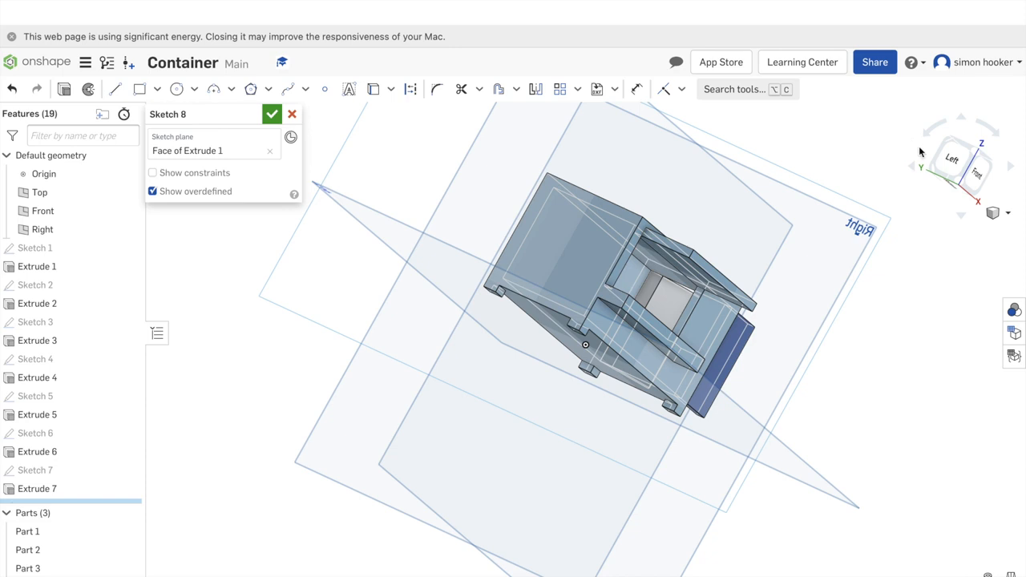
{"action": "left_click", "coordinate": [953, 158]}
{"action": "left_click", "coordinate": [138, 89]}
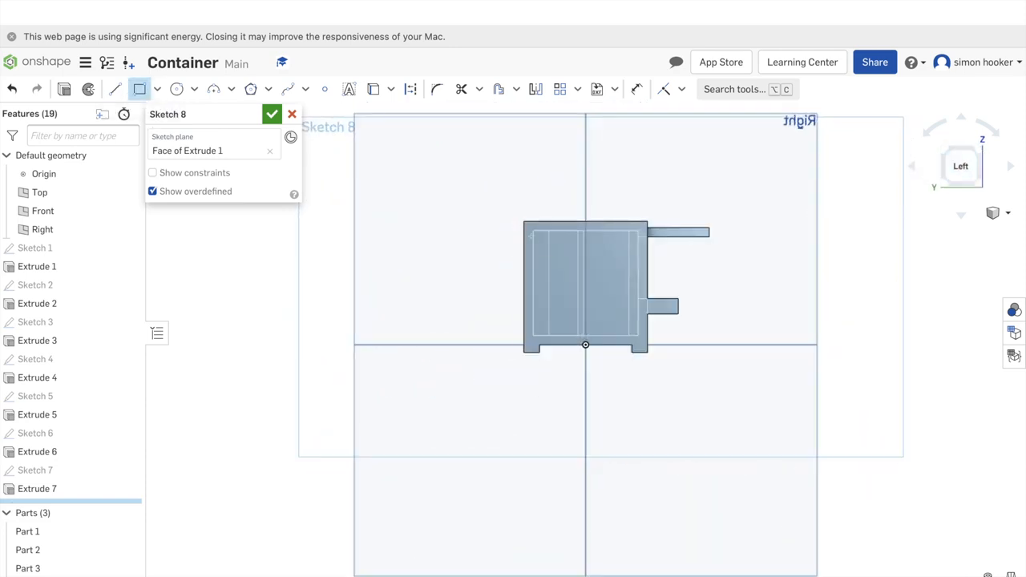
{"action": "left_click", "coordinate": [533, 232]}
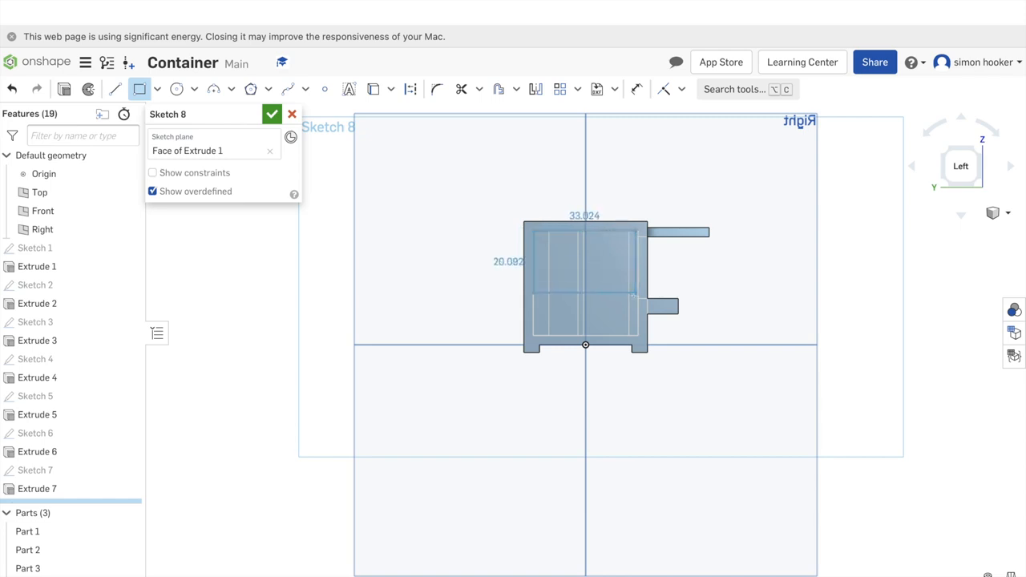
{"action": "left_click", "coordinate": [636, 293]}
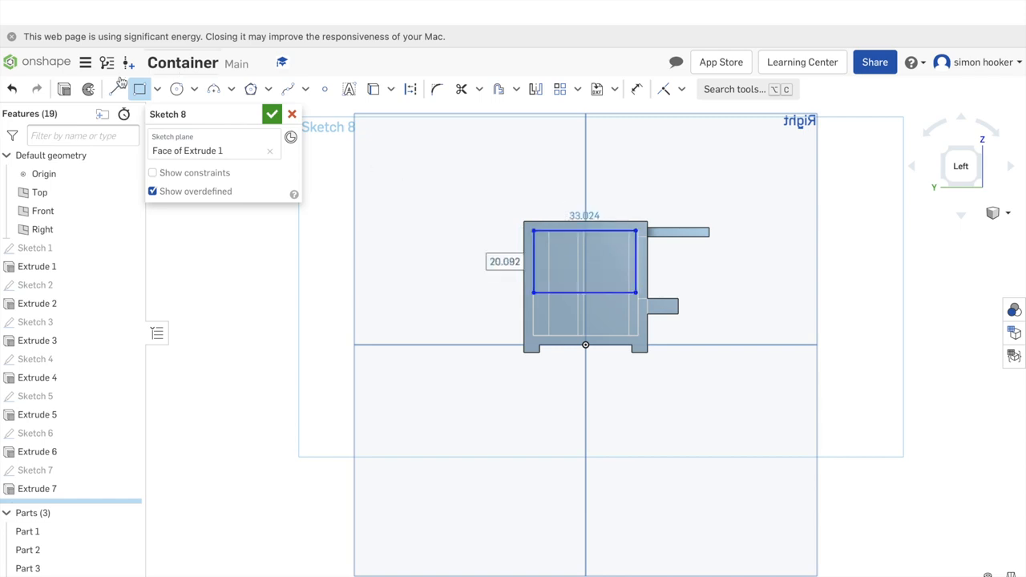
Set the end-wall rectangle's width to 33 mm and finish the sketch.
{"action": "left_click", "coordinate": [637, 89]}
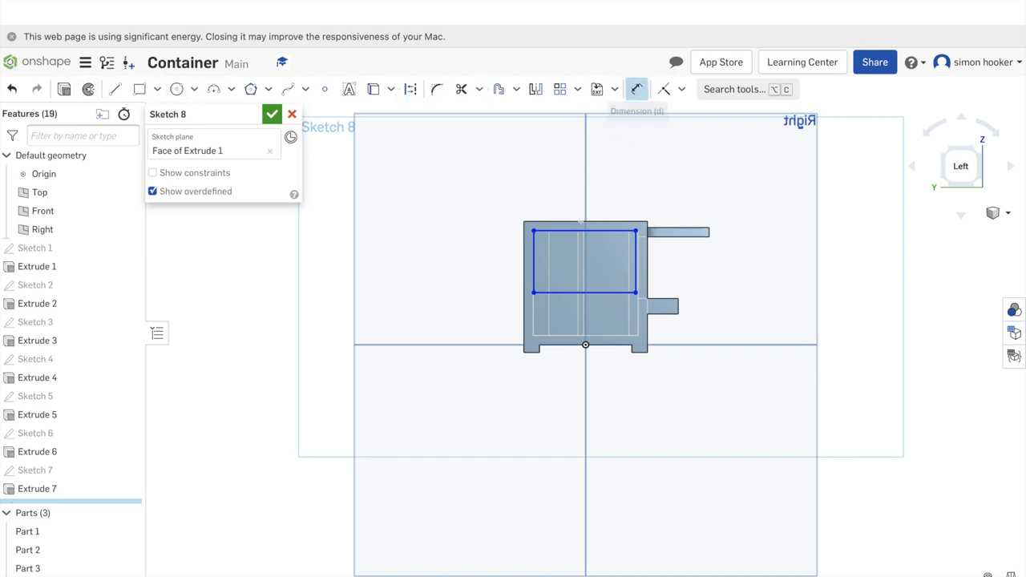
{"action": "left_click", "coordinate": [593, 231]}
{"action": "left_click", "coordinate": [601, 191]}
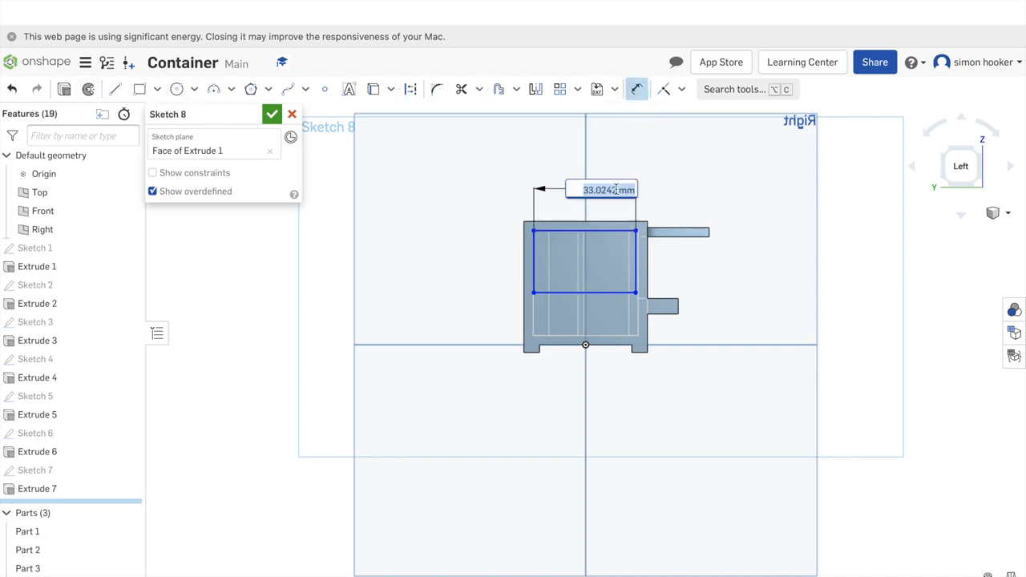
{"action": "type", "text": "33"}
{"action": "key", "text": "Return"}
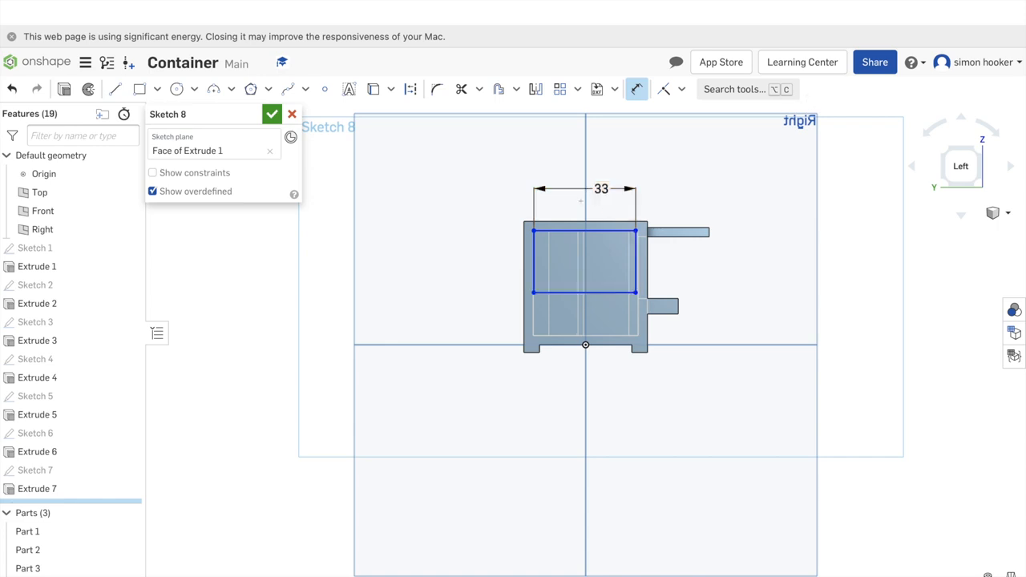
{"action": "left_click", "coordinate": [272, 116]}
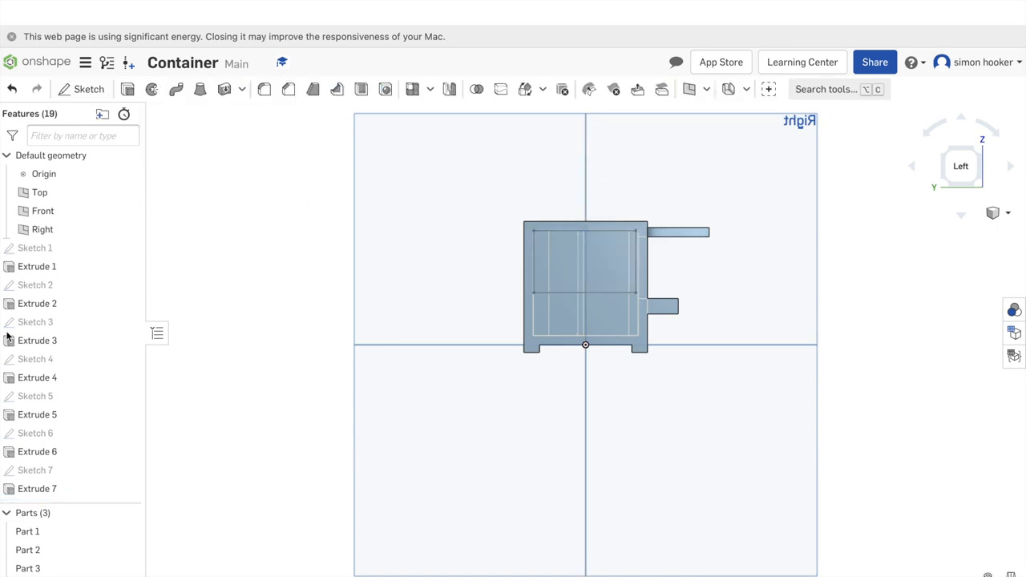
Cut the end-wall rectangle 25 mm deep out of the container with a Remove extrusion.
{"action": "left_click", "coordinate": [127, 89]}
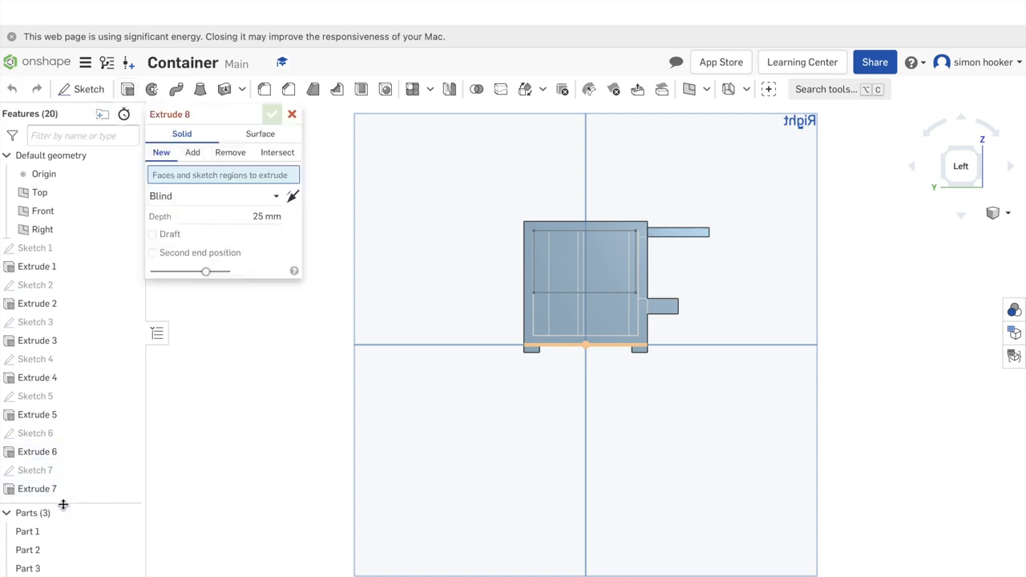
{"action": "left_click_drag", "start_coordinate": [64, 504], "coordinate": [63, 565]}
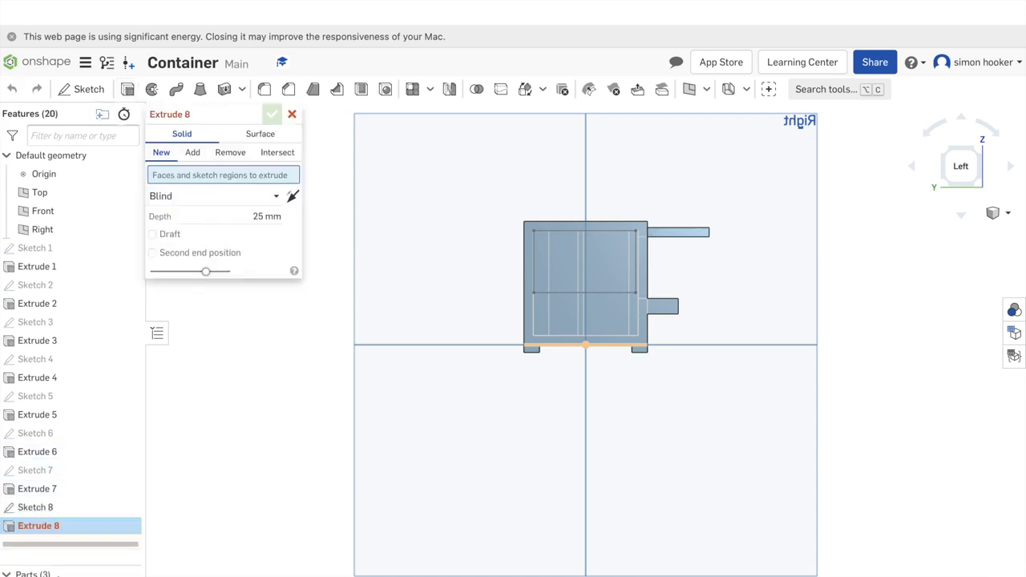
{"action": "left_click", "coordinate": [40, 508]}
{"action": "left_click", "coordinate": [231, 156]}
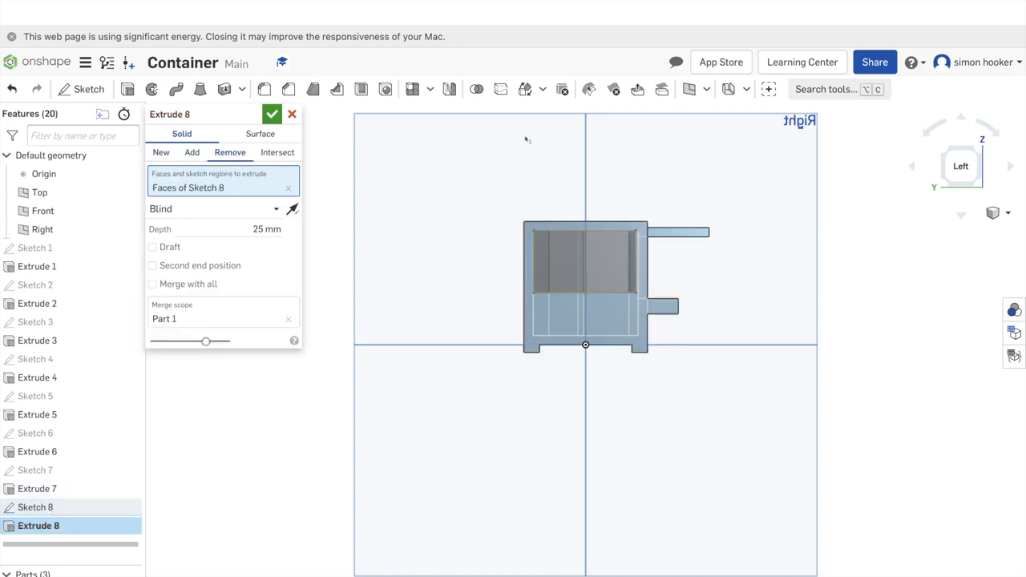
{"action": "left_click", "coordinate": [272, 114]}
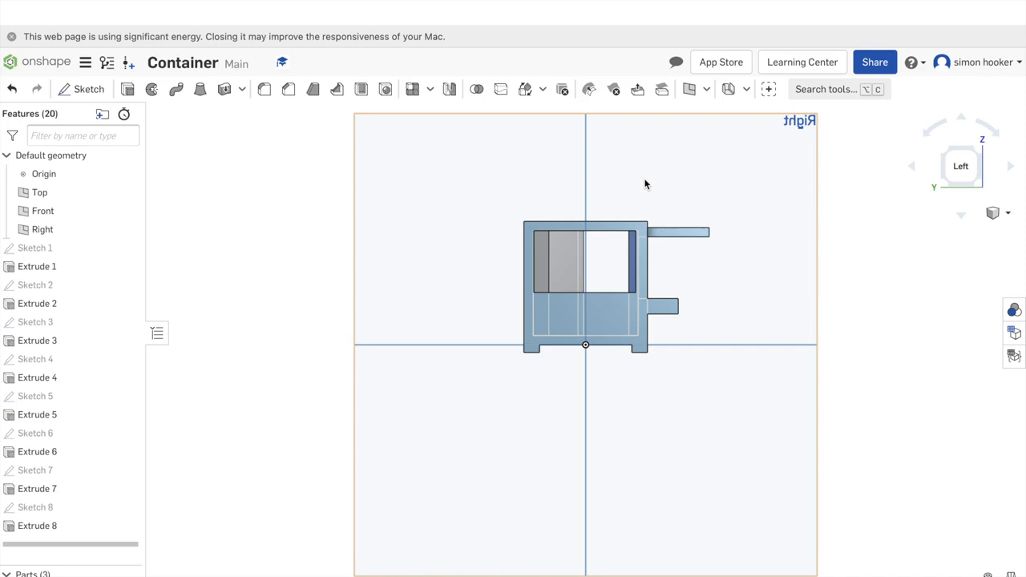
Examine the new end-wall opening and the counter from the container's front and both ends.
{"action": "key", "text": "Left"}
{"action": "key", "text": "Left"}
{"action": "key", "text": "Left"}
{"action": "key", "text": "Down"}
{"action": "key", "text": "Down"}
{"action": "key", "text": "Left"}
{"action": "key", "text": "Left"}
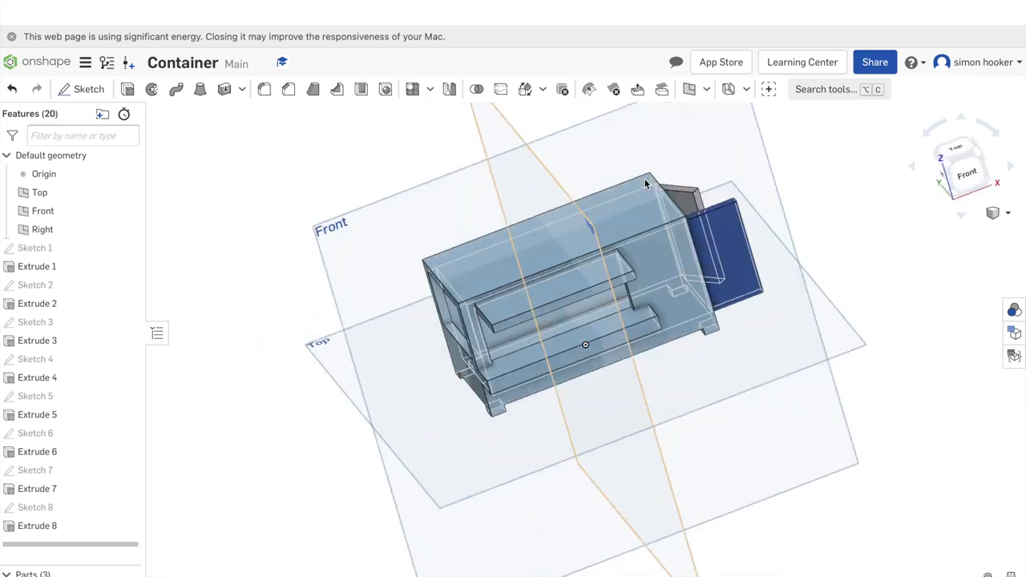
{"action": "key", "text": "Left"}
{"action": "key", "text": "Left"}
{"action": "key", "text": "Left"}
{"action": "key", "text": "Left"}
{"action": "key", "text": "Down"}
{"action": "key", "text": "Right"}
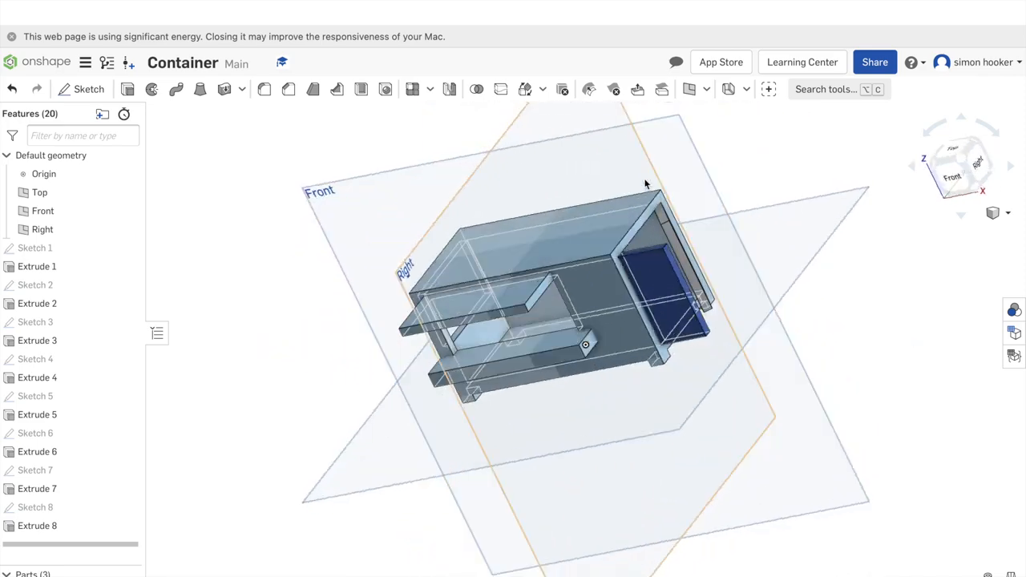
{"action": "key", "text": "Right"}
{"action": "key", "text": "Right"}
{"action": "key", "text": "Right"}
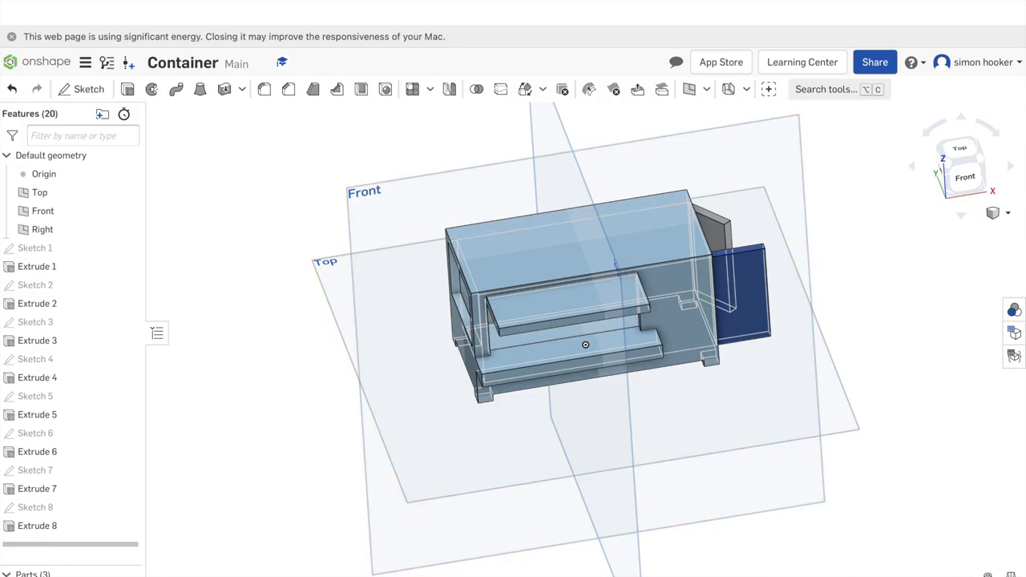